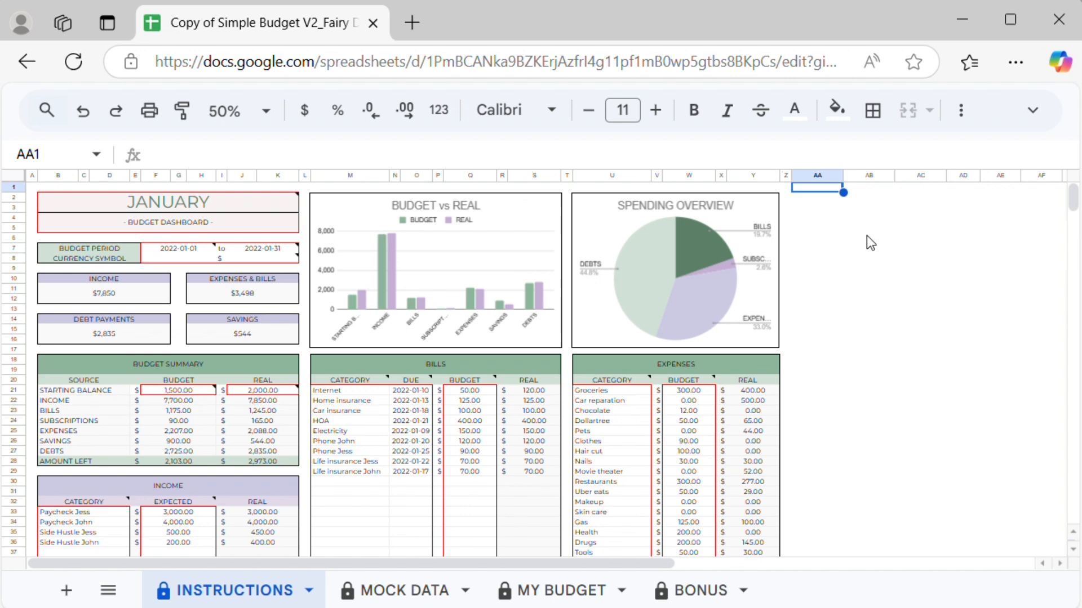
Step: Review the explanatory notes on the Instructions sheet's title, budget period, category and budget columns, and transaction tracker
key(ctrl+i)
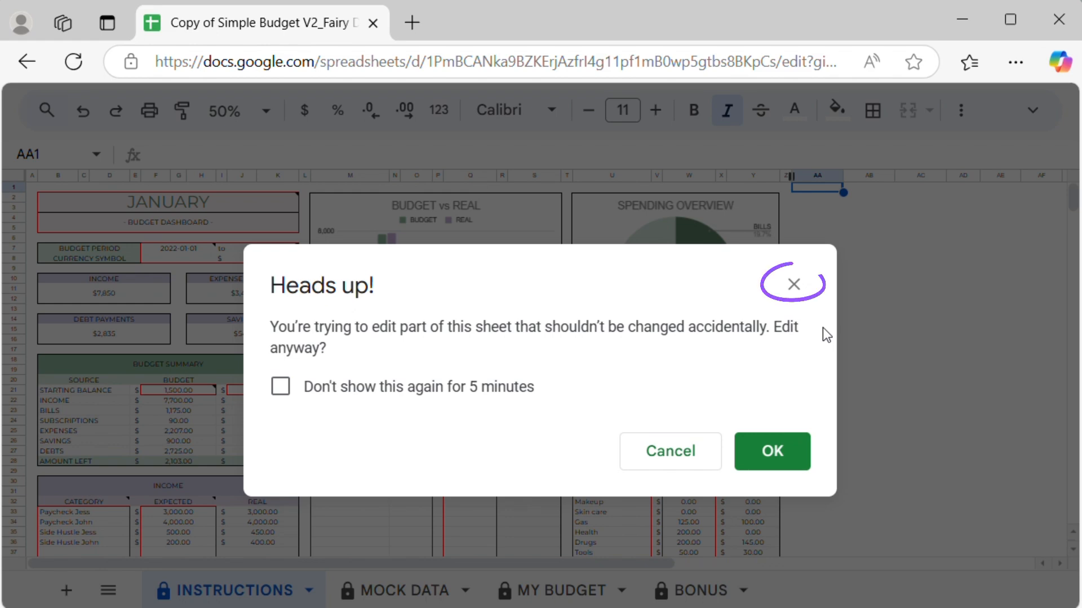
click(803, 291)
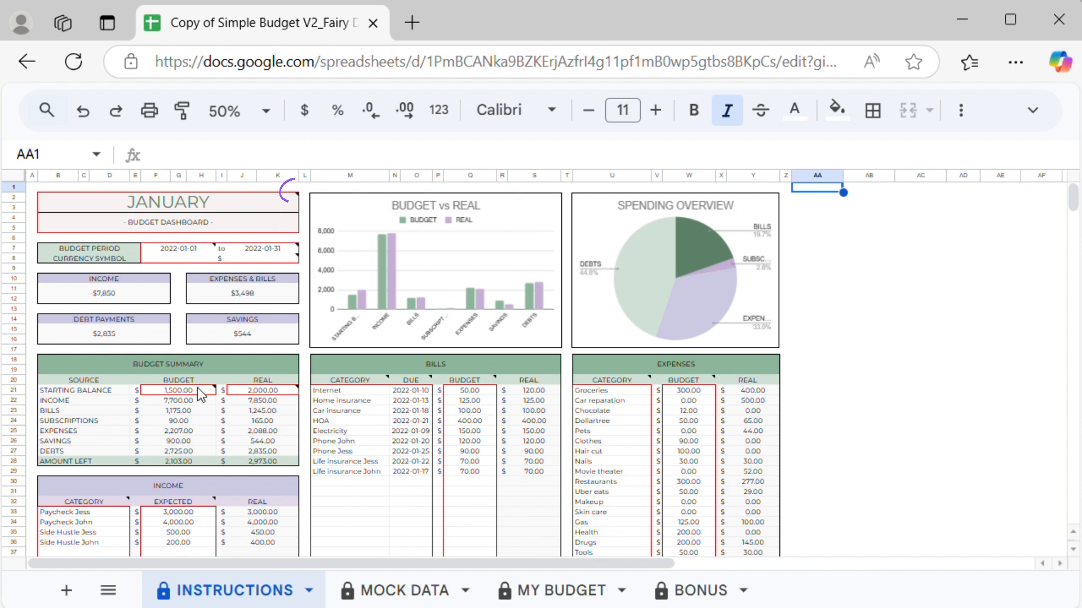
mouse_move(283, 205)
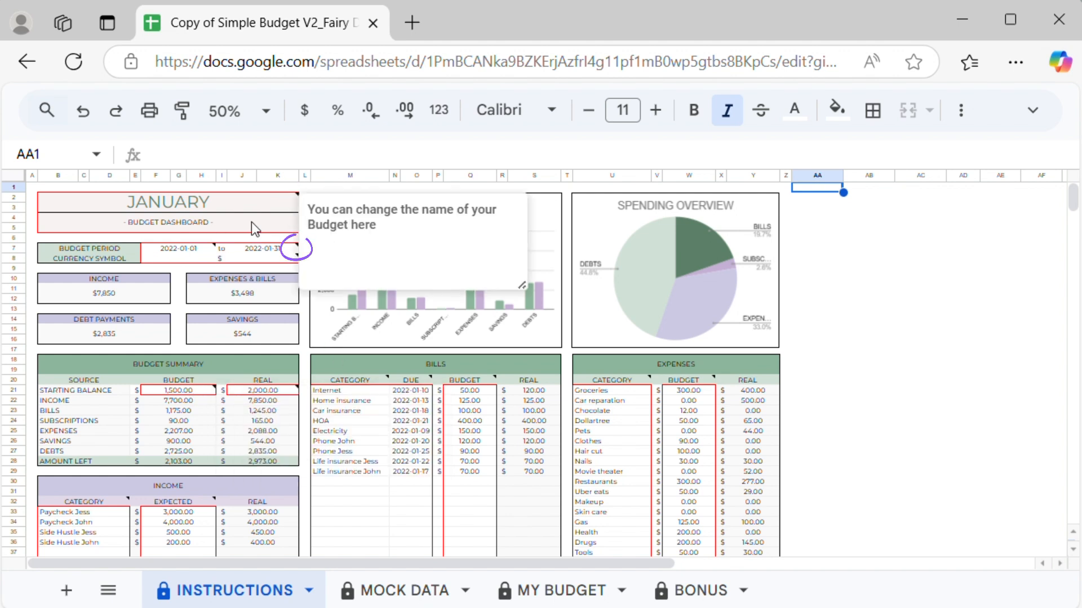
mouse_move(205, 249)
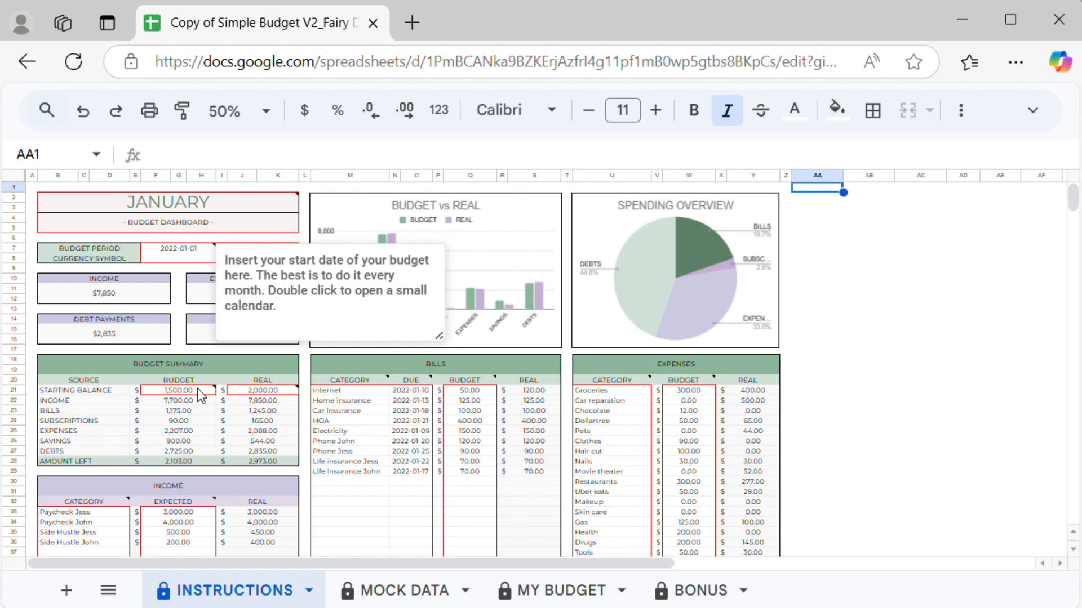
mouse_move(198, 389)
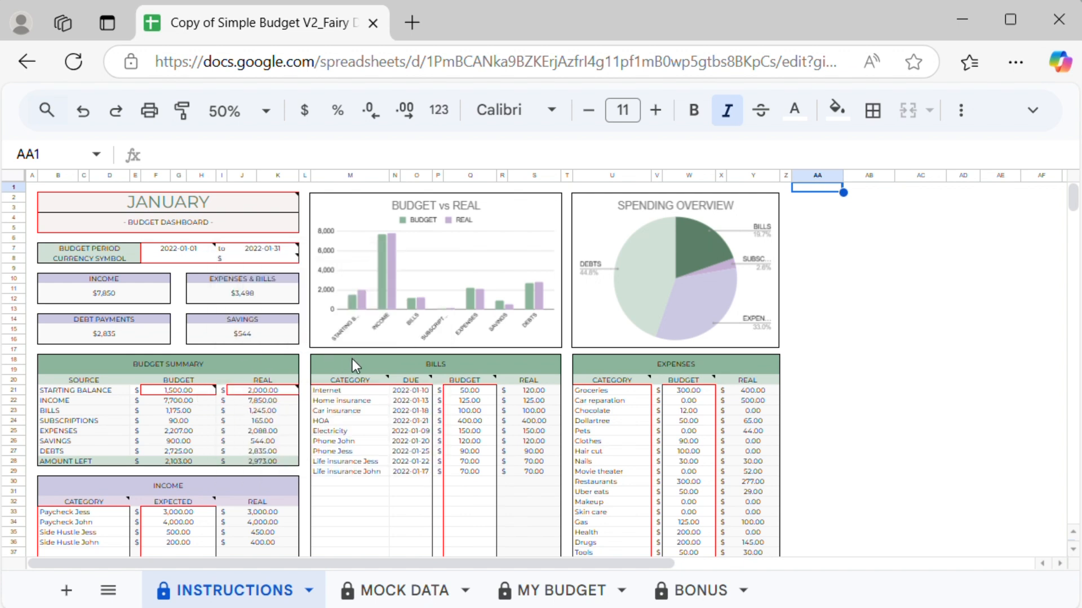
mouse_move(363, 385)
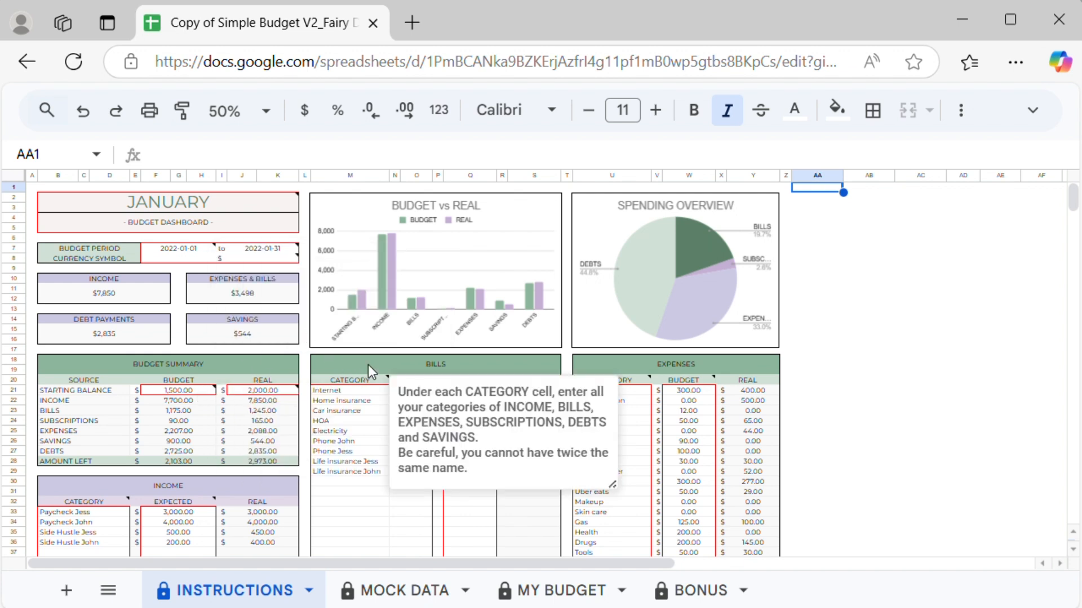
mouse_move(421, 383)
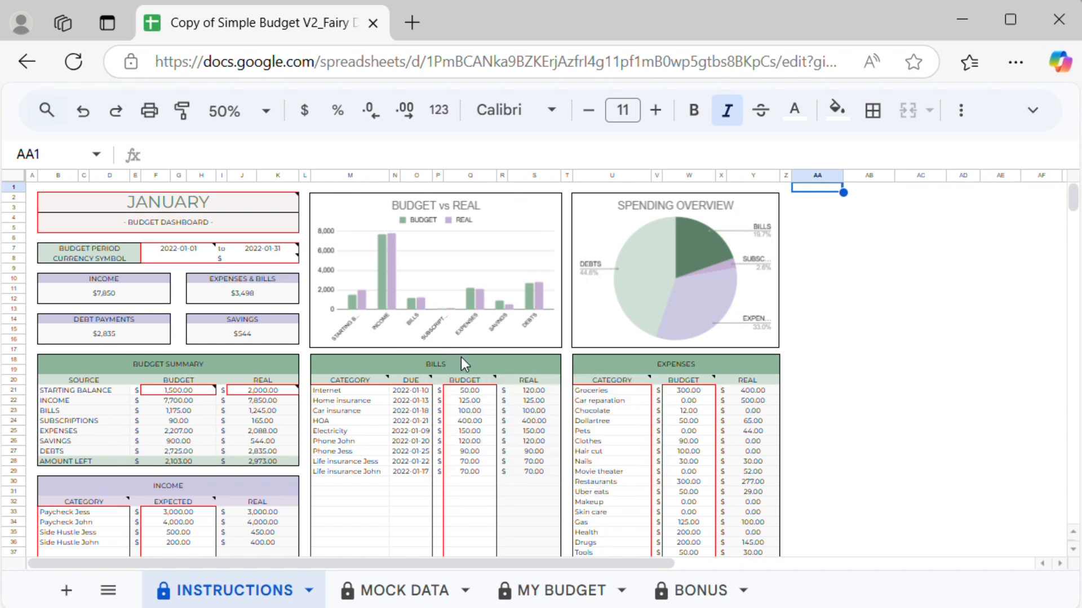
mouse_move(479, 385)
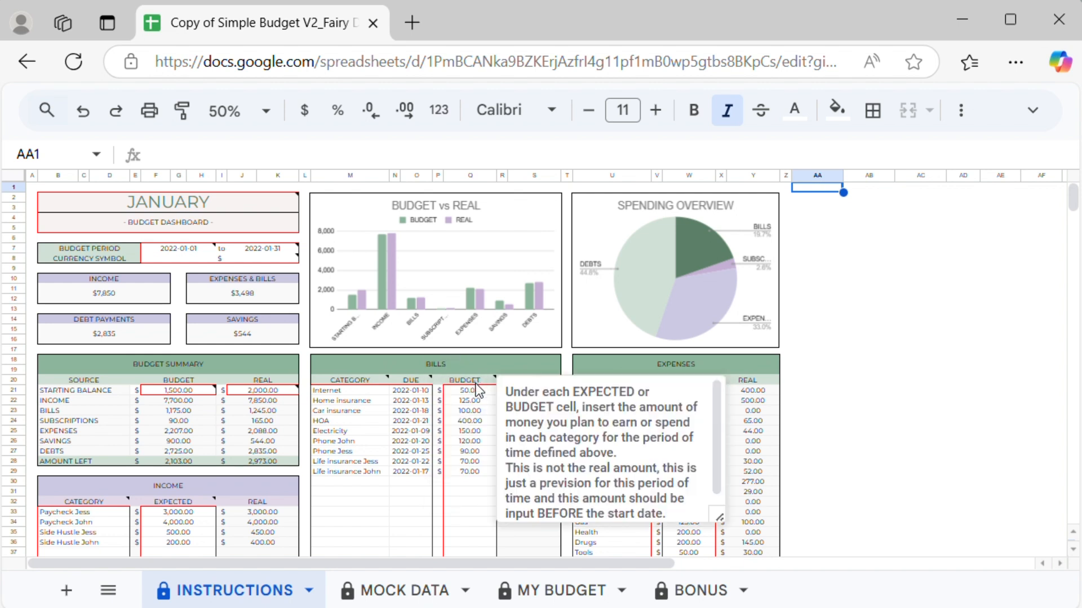
mouse_move(642, 387)
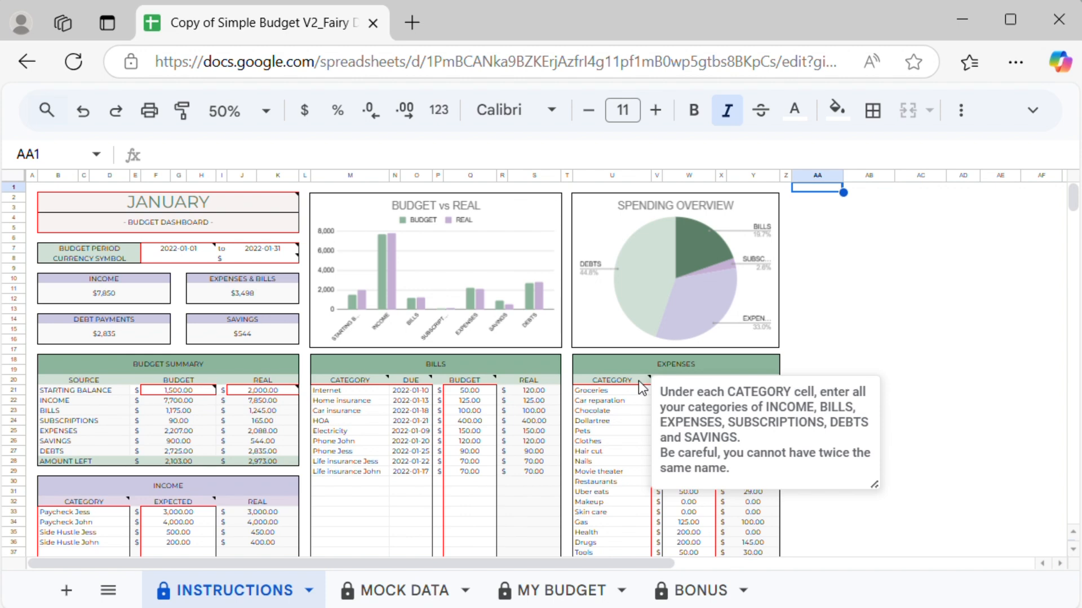
scroll(624, 367, down, 12)
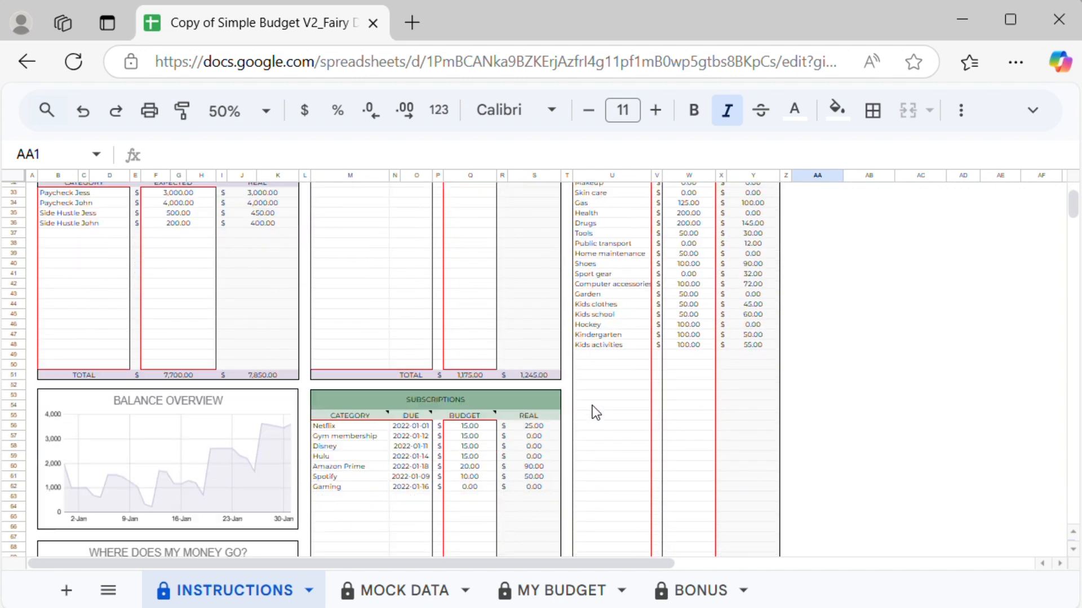
scroll(580, 443, down, 8)
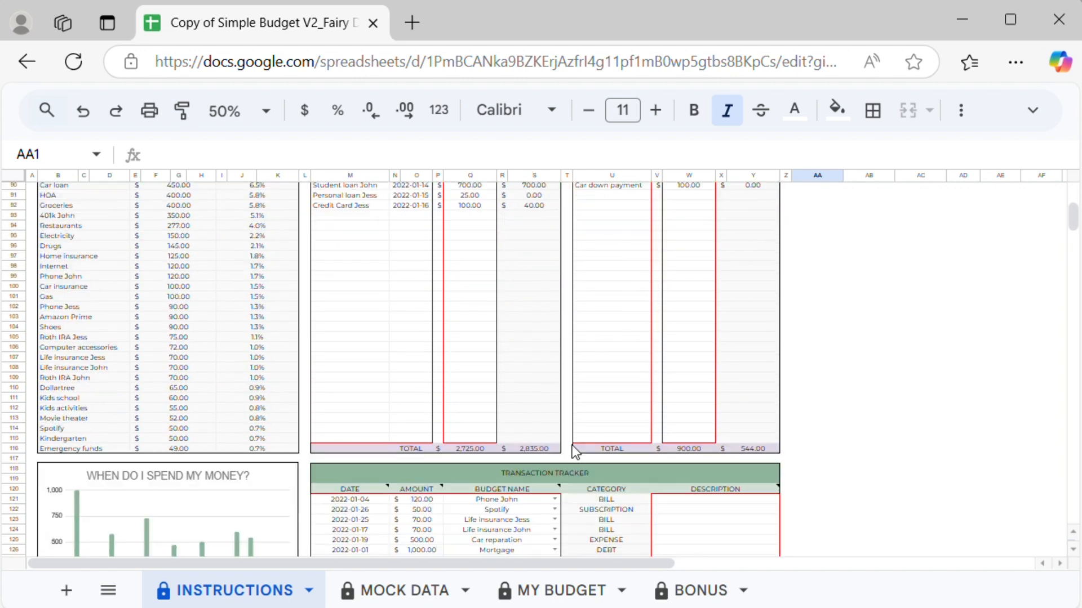
mouse_move(550, 334)
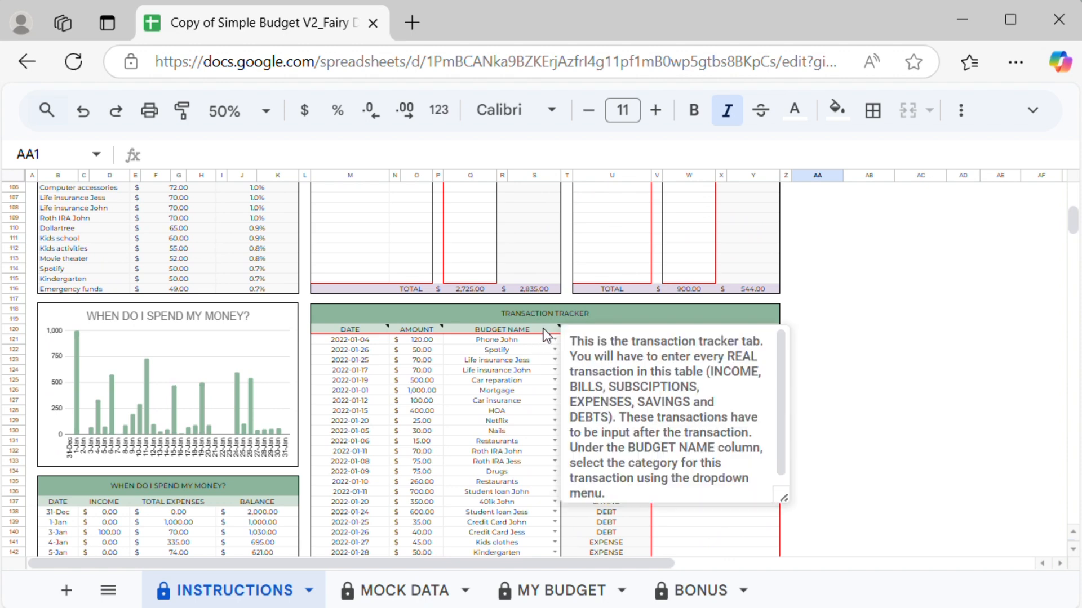
Step: Open the Mock Data sheet and scroll through its example budget tables
click(360, 589)
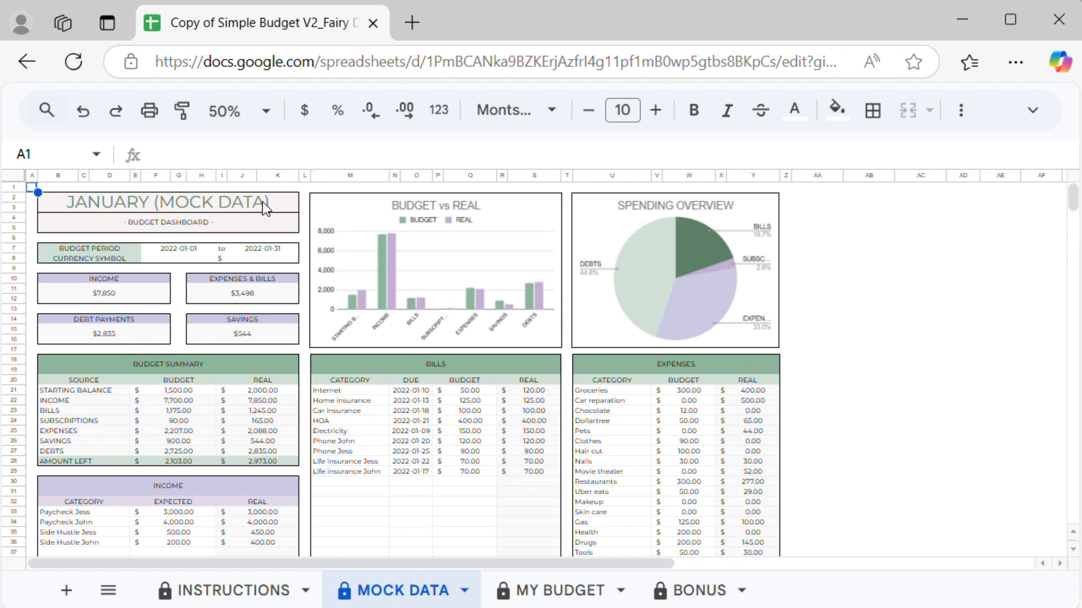
scroll(400, 374, down, 10)
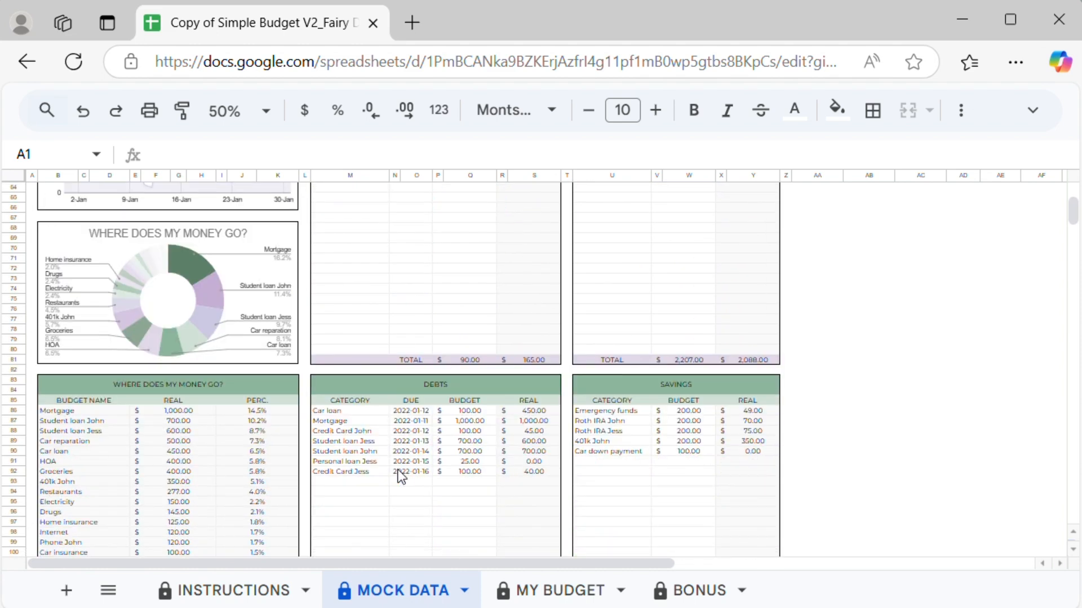
scroll(401, 476, down, 3)
Step: On the My Budget sheet, replace the budget title with OCTOBER
click(540, 590)
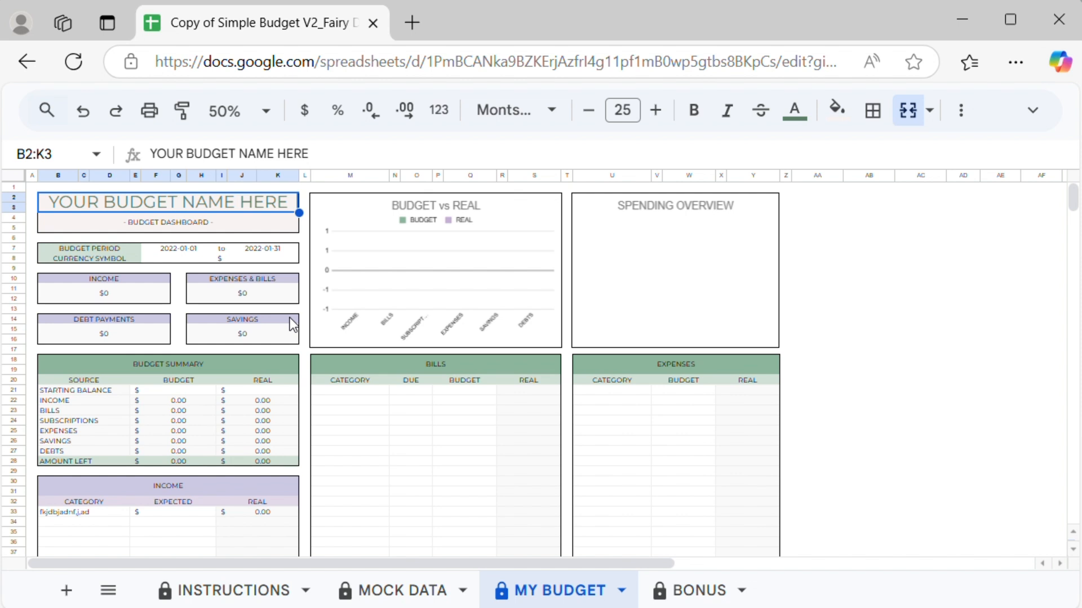
key(Return)
key(ctrl+a)
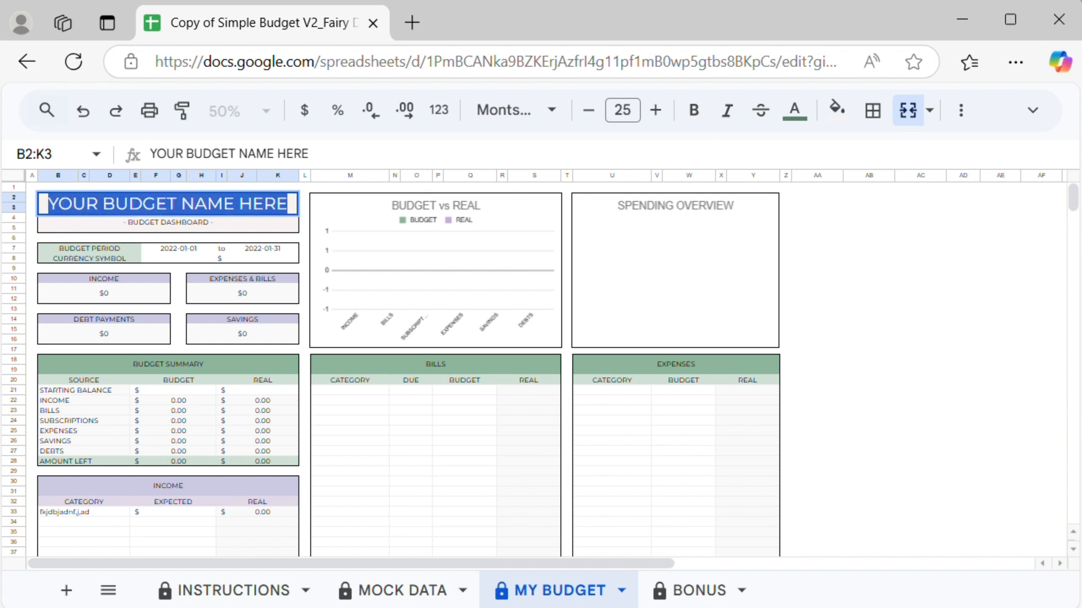
text(OCTOBER)
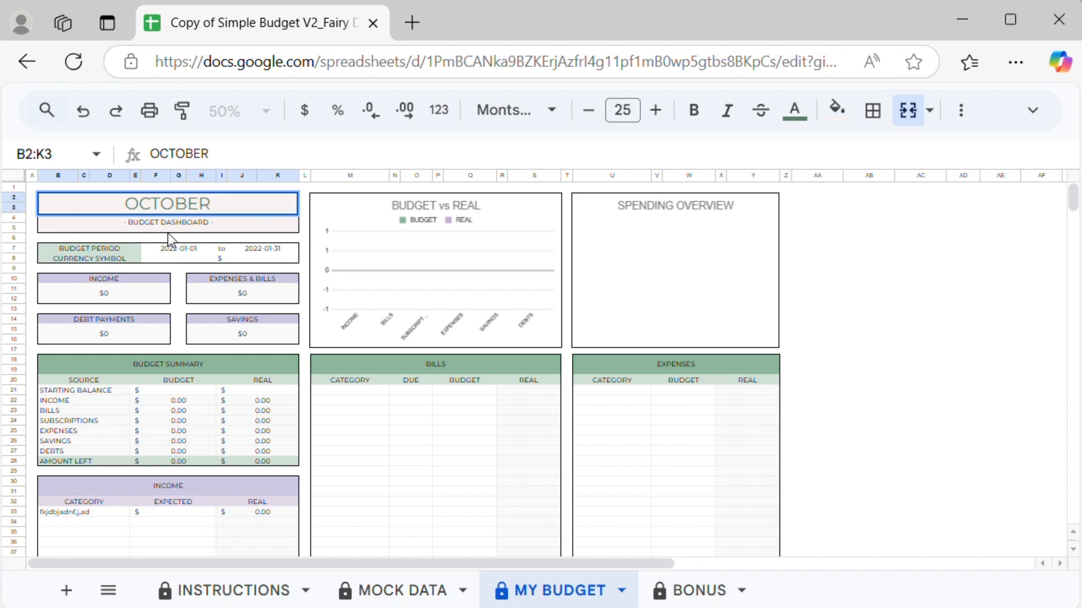
Step: Set the budget period from 2022-10-01 to 2022-10-31 using the date calendars
click(200, 251)
double_click(200, 251)
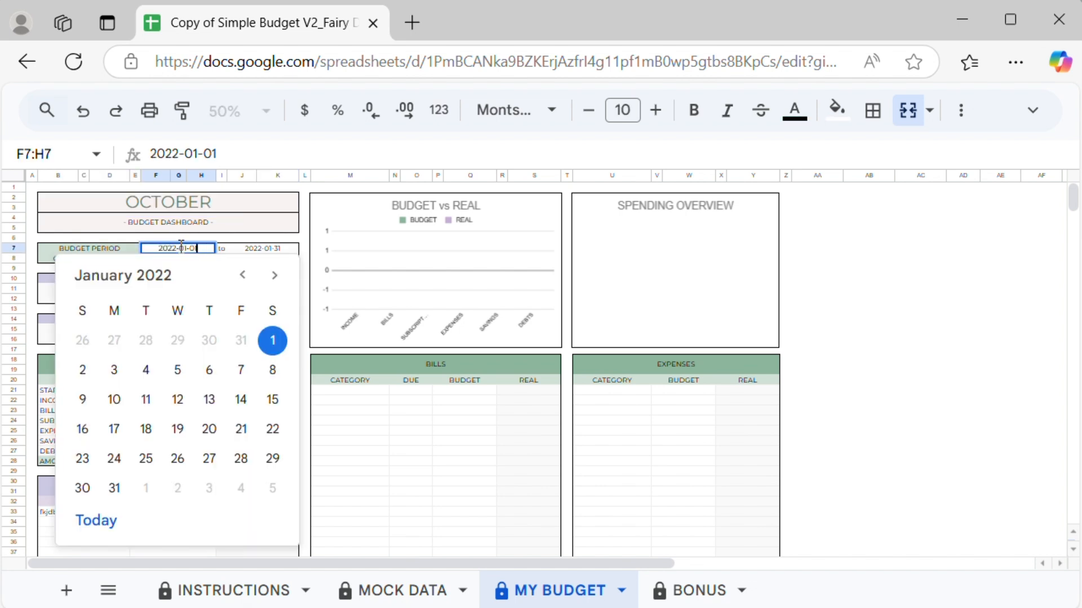
double_click(274, 275)
triple_click(274, 275)
triple_click(274, 275)
click(274, 275)
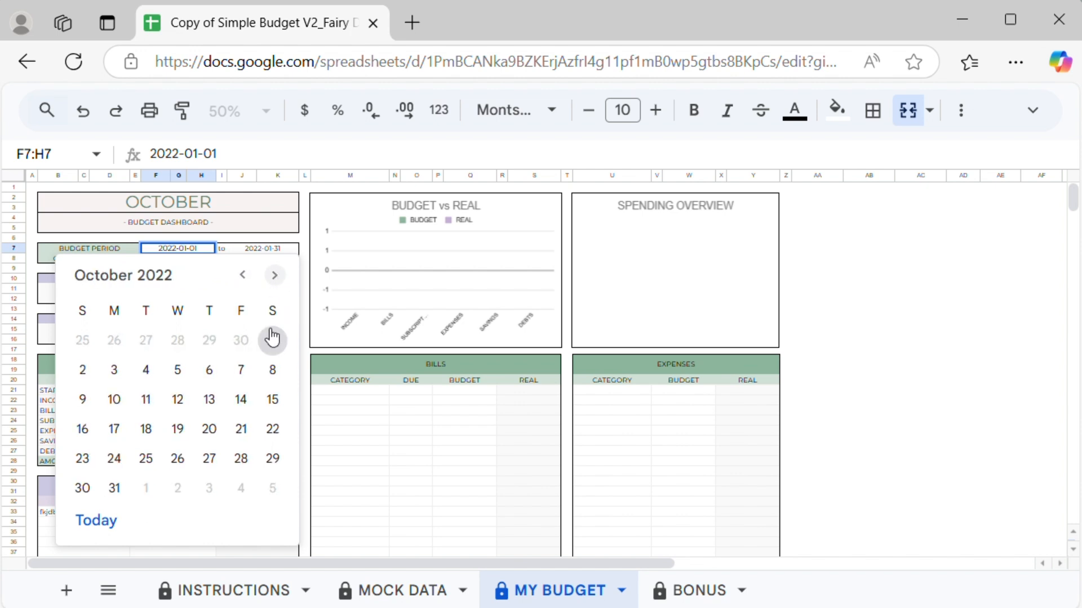
click(272, 340)
double_click(265, 248)
triple_click(357, 275)
triple_click(356, 275)
double_click(356, 276)
click(357, 276)
click(196, 489)
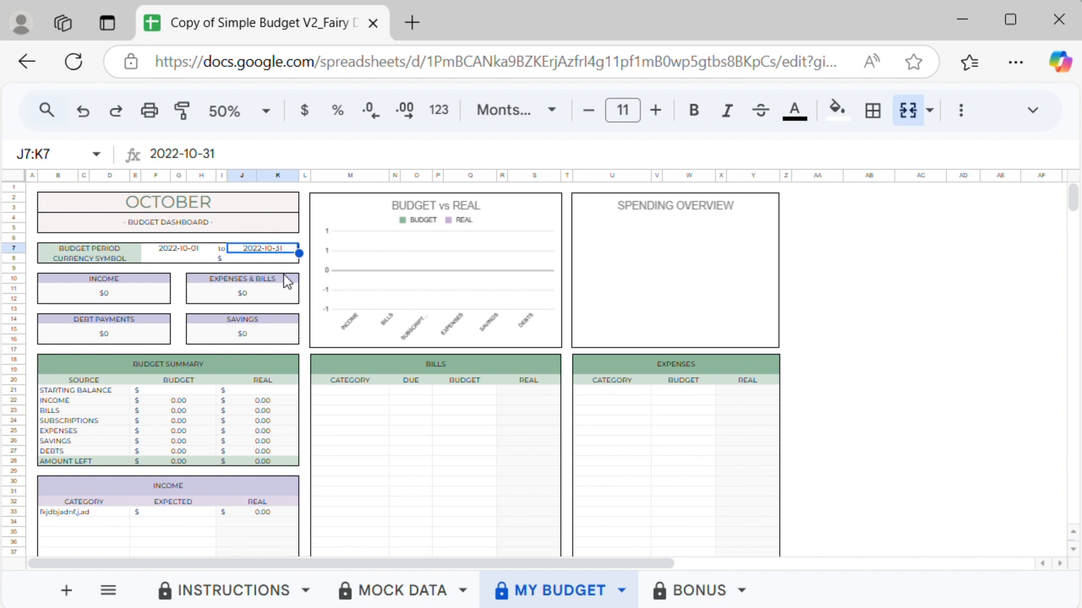
click(207, 259)
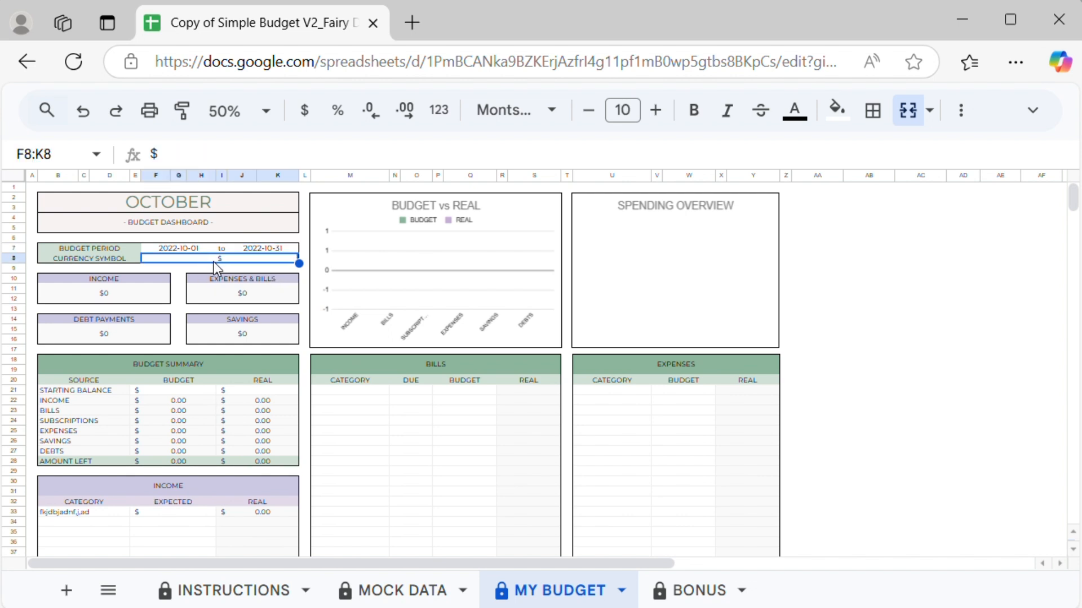
double_click(224, 259)
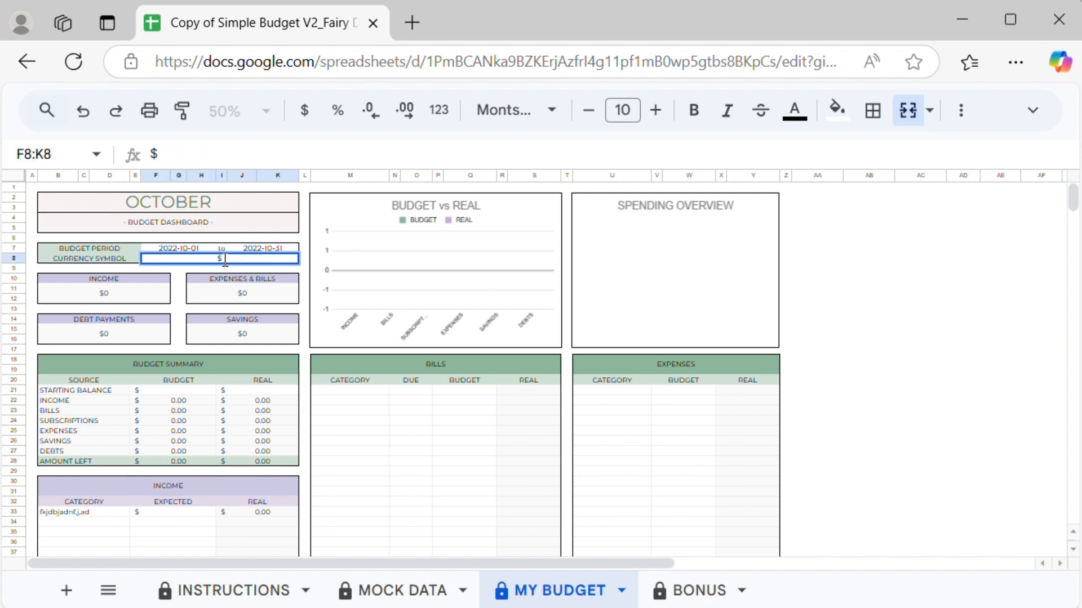
key(Return)
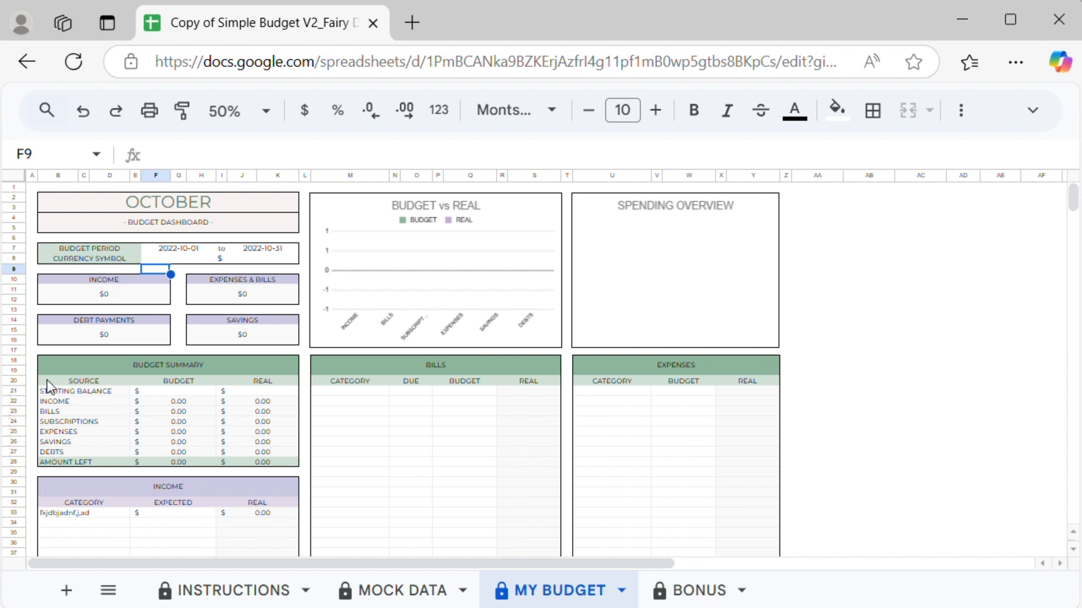
Step: Enter the starting balance as 1,500 budgeted and 2000 real in the budget summary
click(192, 389)
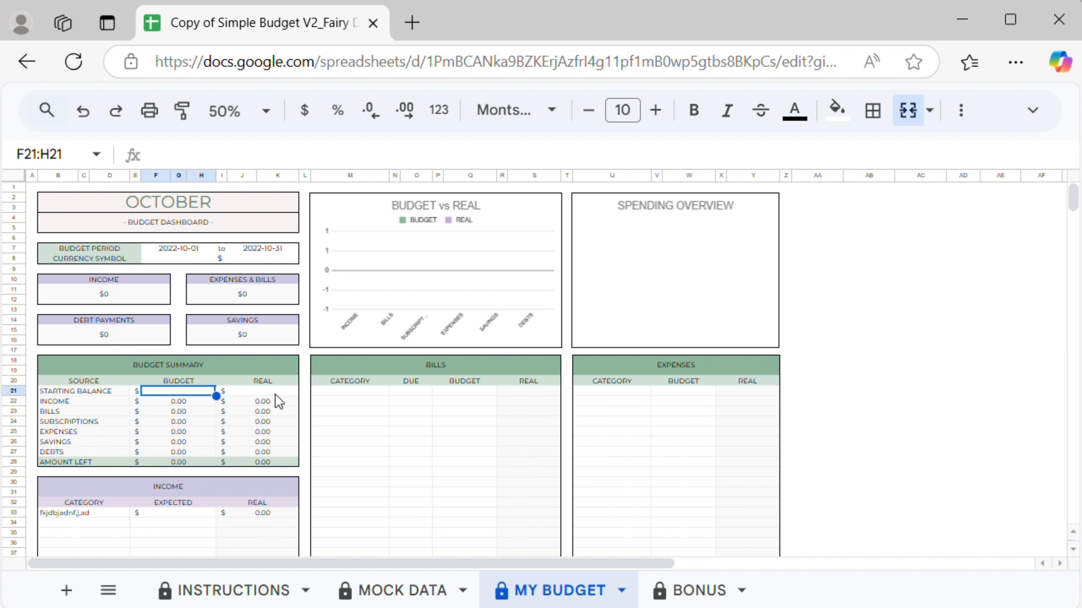
double_click(202, 393)
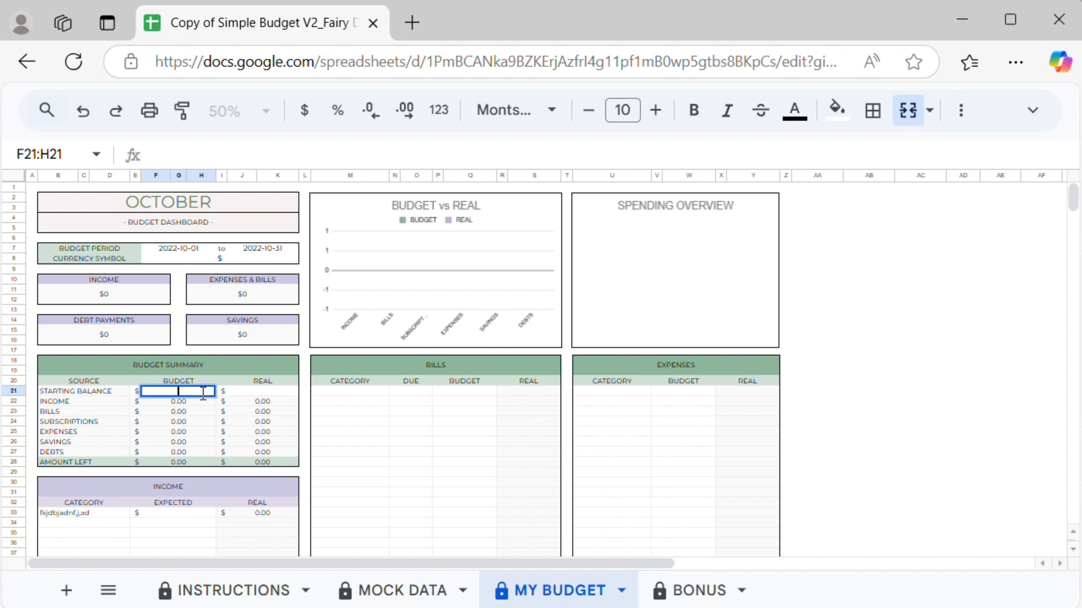
text(1,5)
text(00)
key(Return)
click(251, 391)
text(2000)
key(Return)
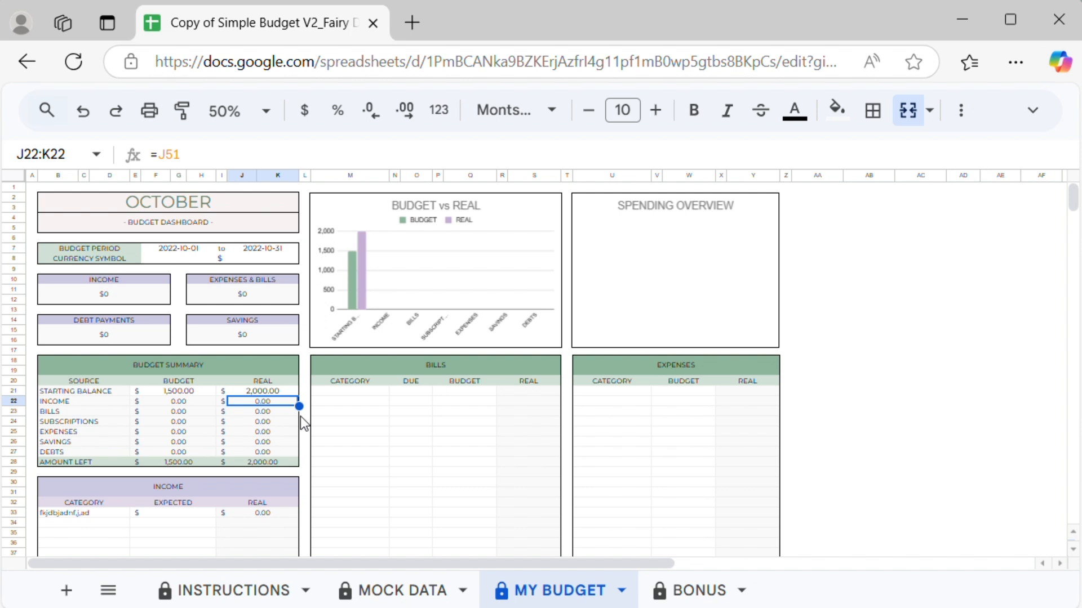
click(293, 392)
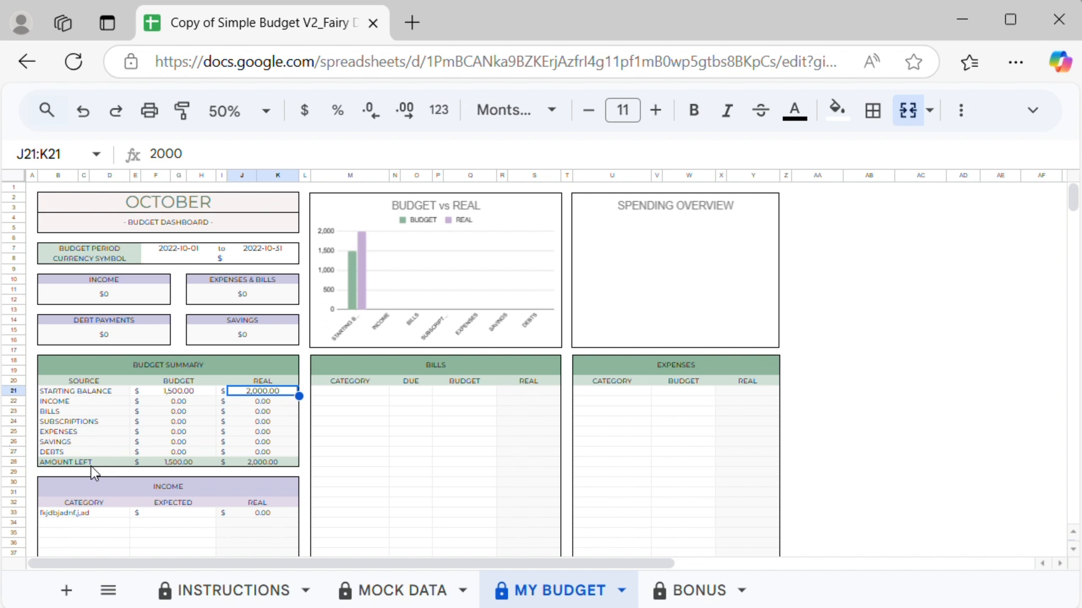
Step: Add a paycheck income category for the first earner with an expected amount of 3000
scroll(158, 409, down, 5)
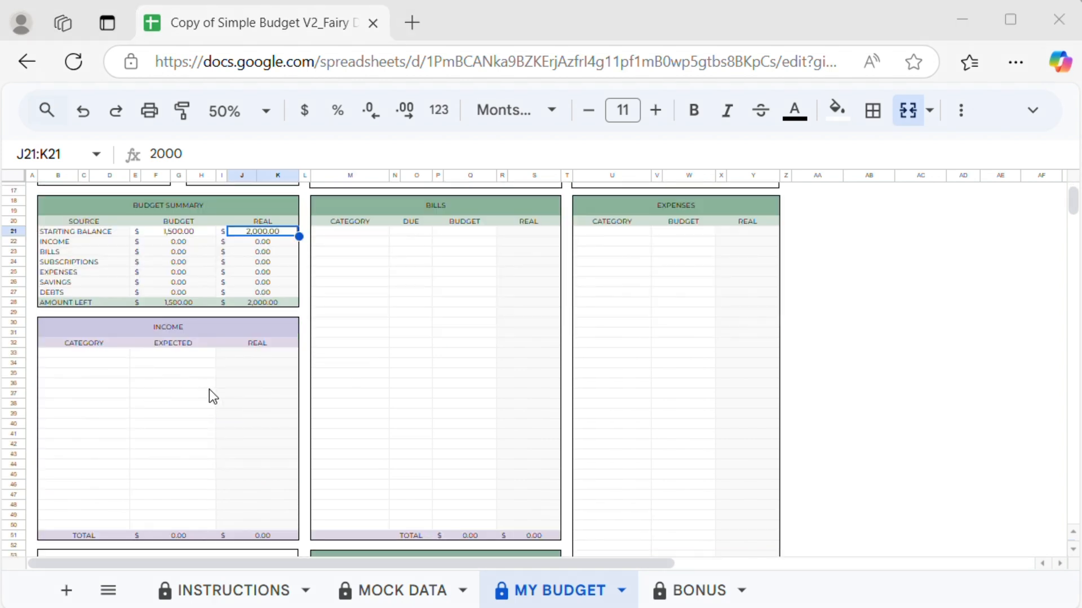
click(97, 353)
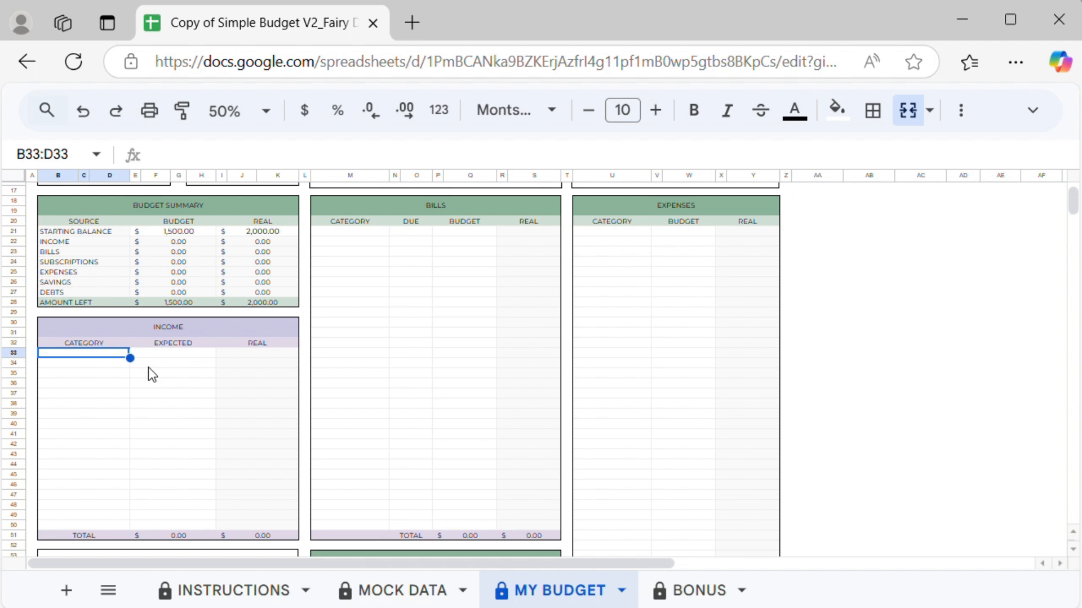
text(Pay)
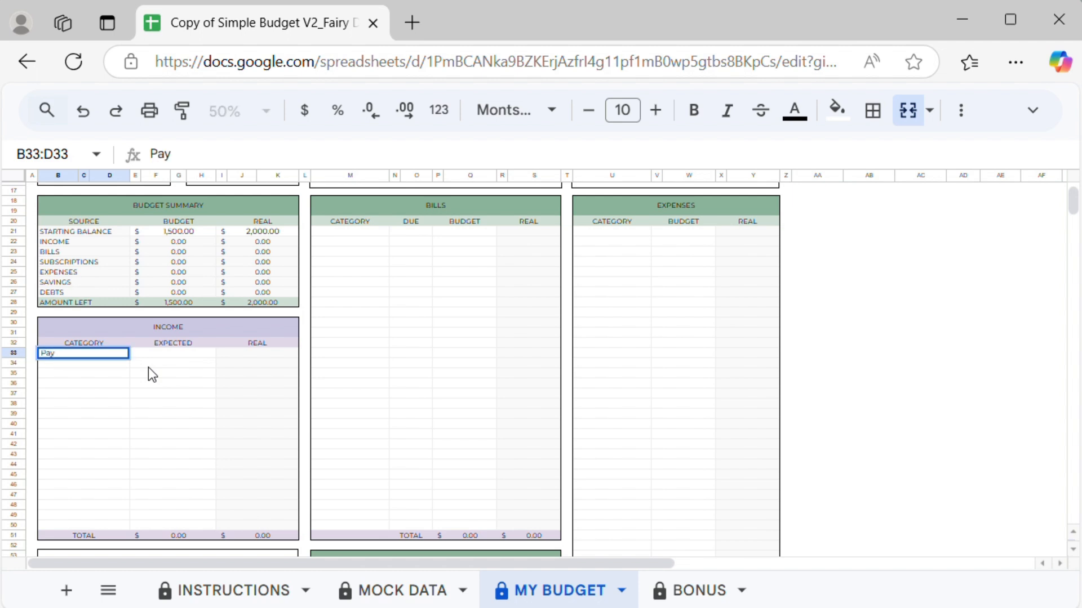
text(check Jess)
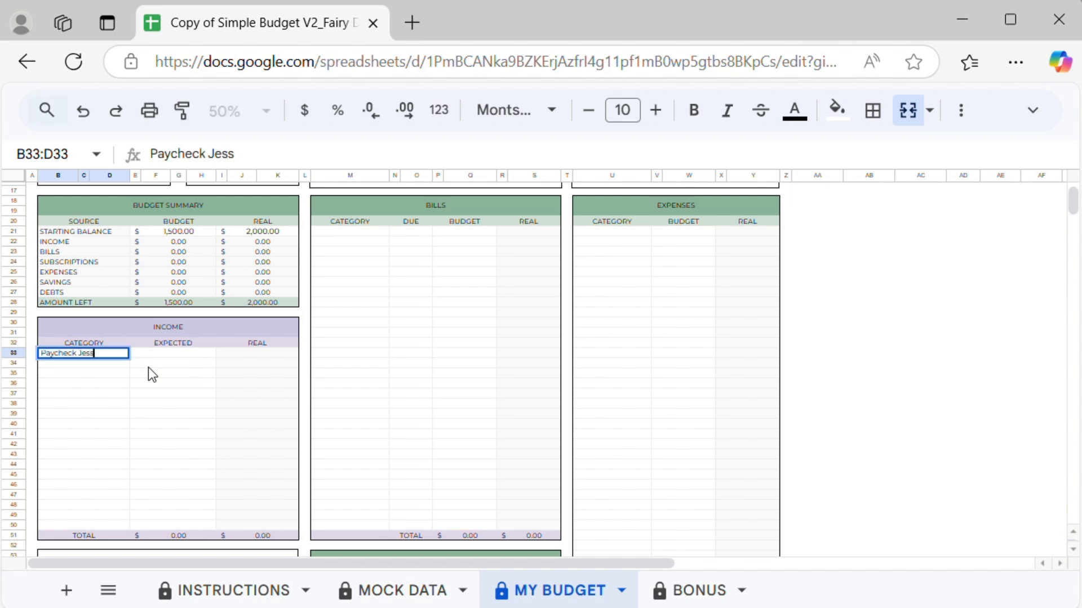
click(146, 356)
double_click(147, 354)
text(3000)
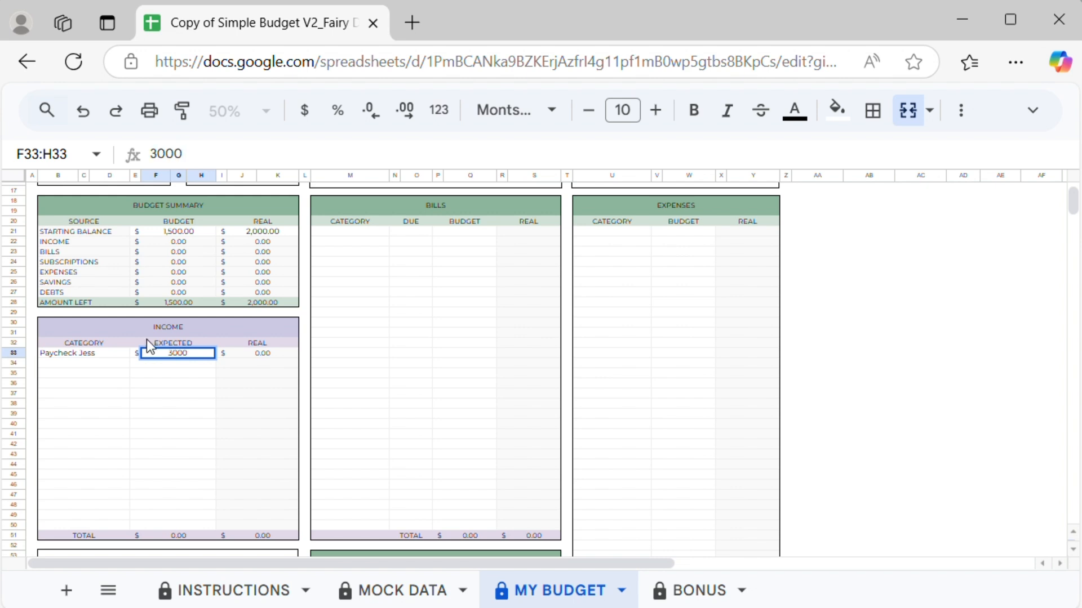
key(Return)
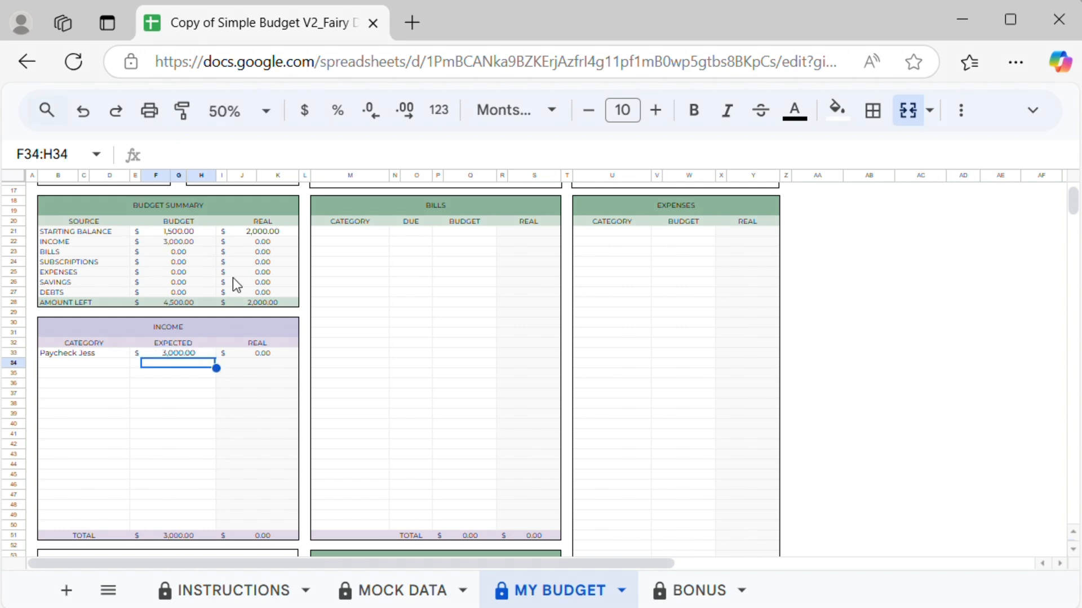
Step: Add income rows for the second earner's paycheck expecting 4000 and Side Hustle expecting 500
click(91, 363)
text(Paycheck John)
click(160, 363)
text(4000)
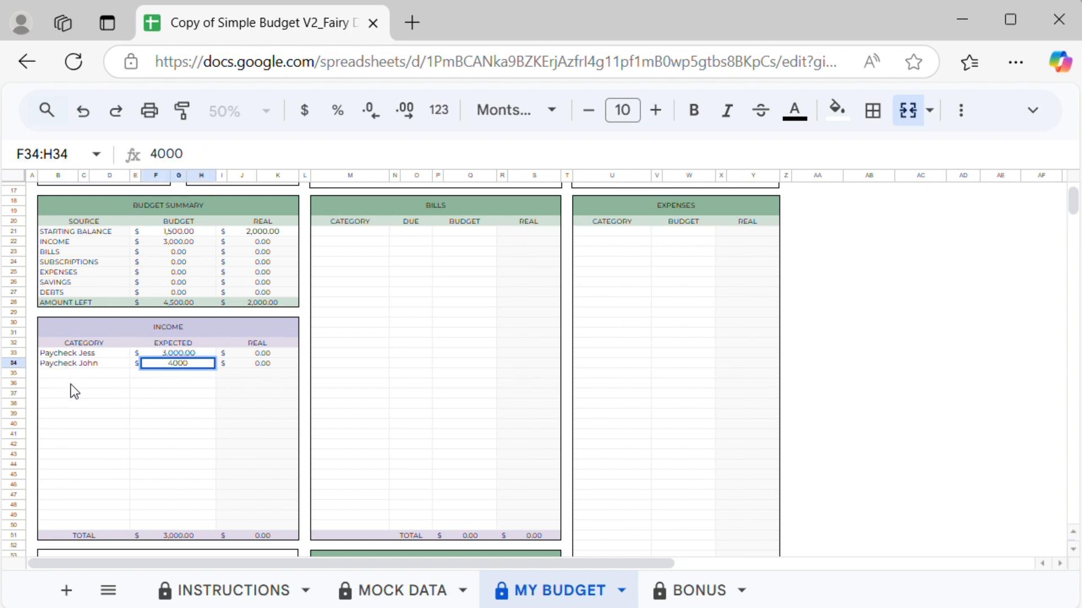
click(65, 373)
text(Side Hustle)
click(154, 373)
text(500)
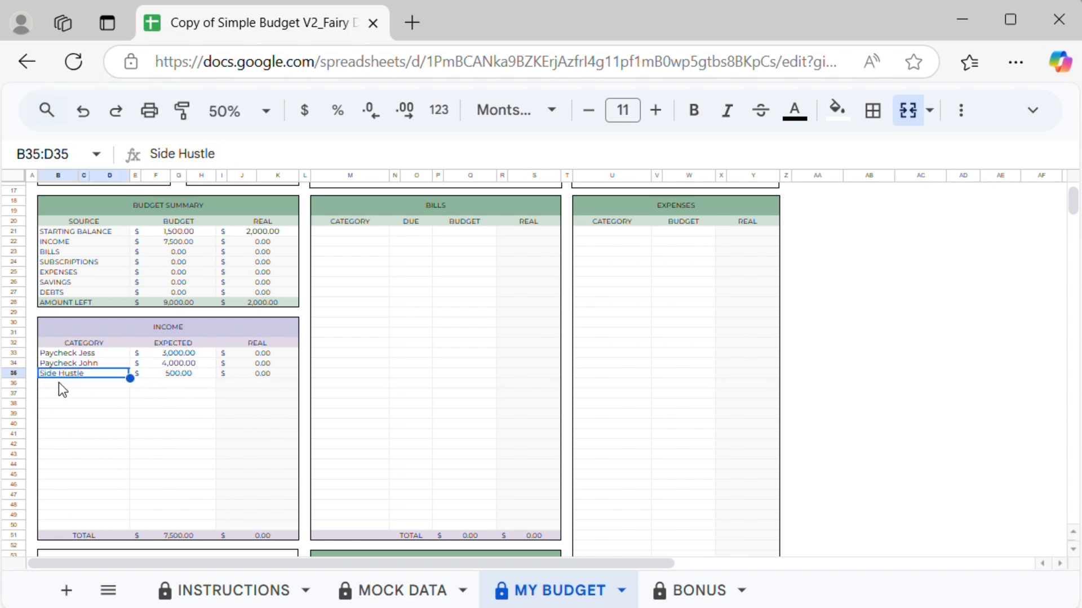
Step: Add a Side Hustle 2 income row with an expected amount of 400
click(57, 383)
text(Side Hustle 2)
click(172, 384)
text(400)
key(Return)
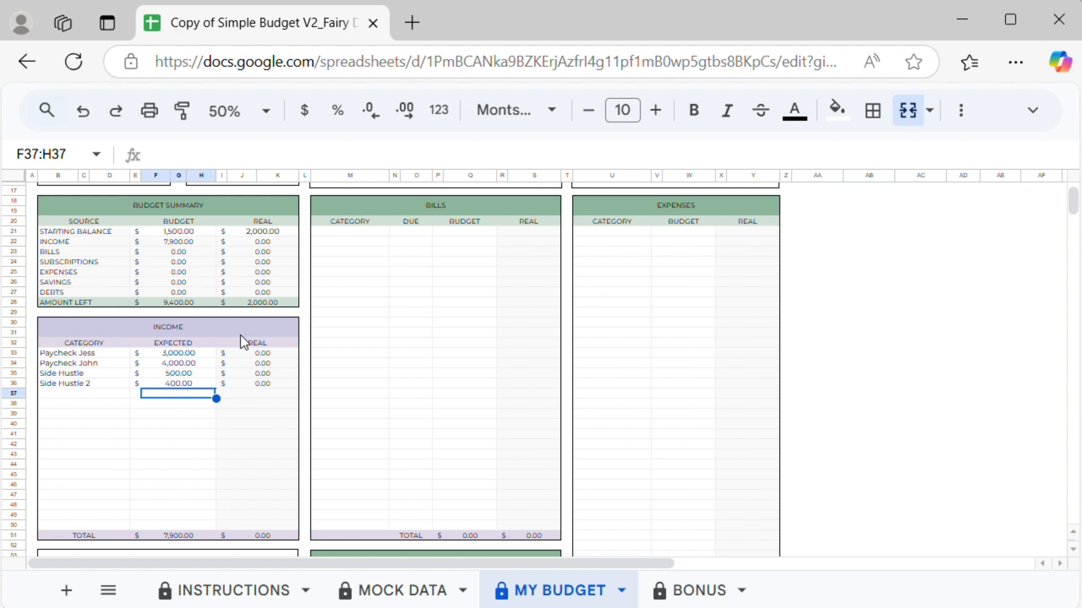
Step: Scroll through the sheet to review the Bills, Expenses, Debts and Savings tables
click(420, 207)
click(740, 209)
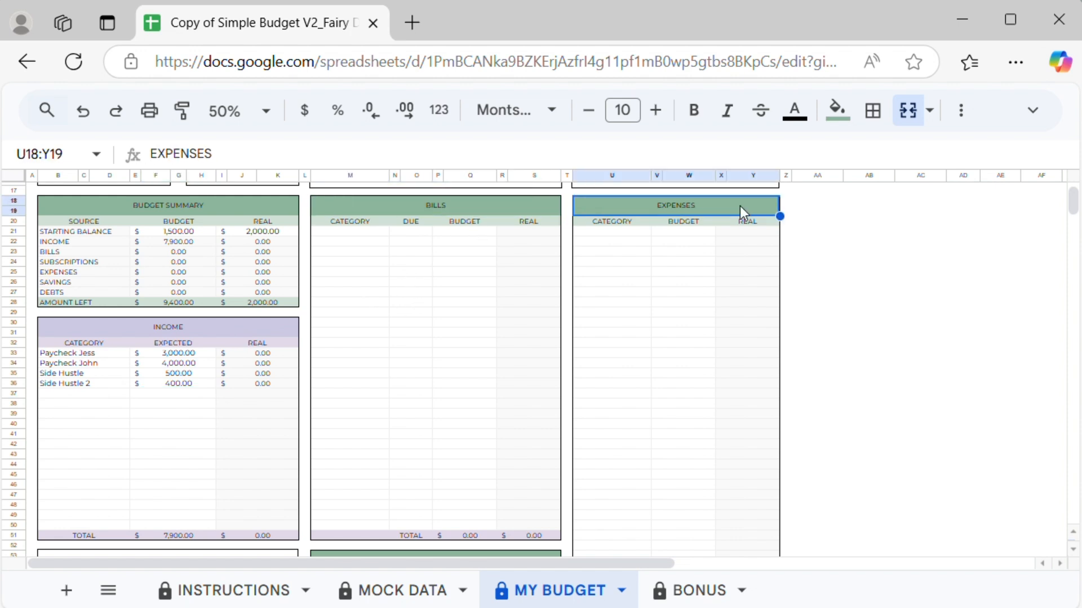
scroll(522, 349, down, 5)
click(523, 350)
scroll(513, 395, down, 5)
click(492, 442)
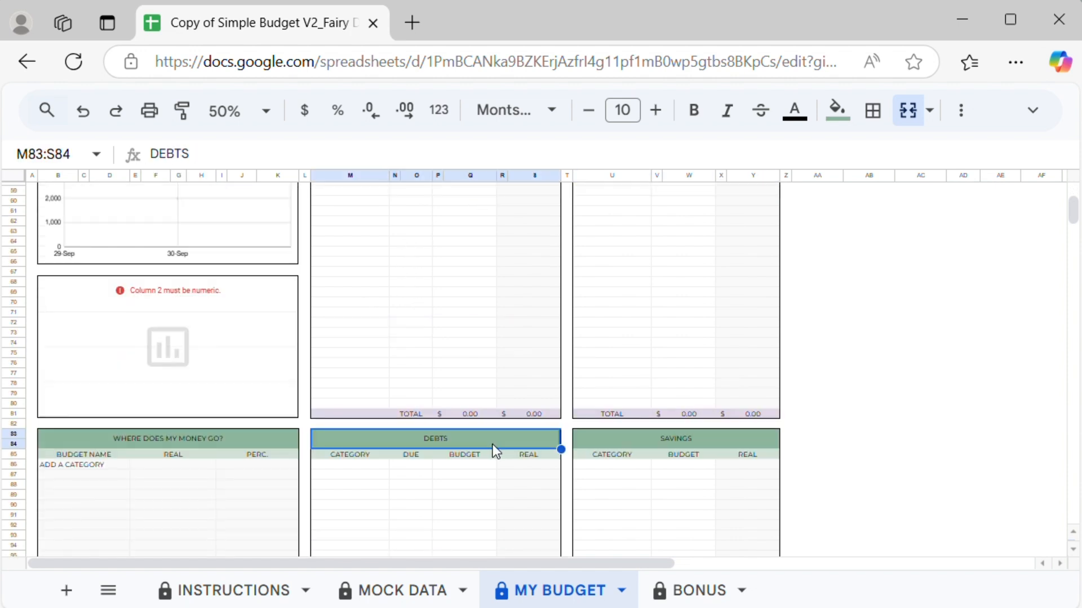
scroll(610, 461, down, 5)
scroll(616, 457, down, 2)
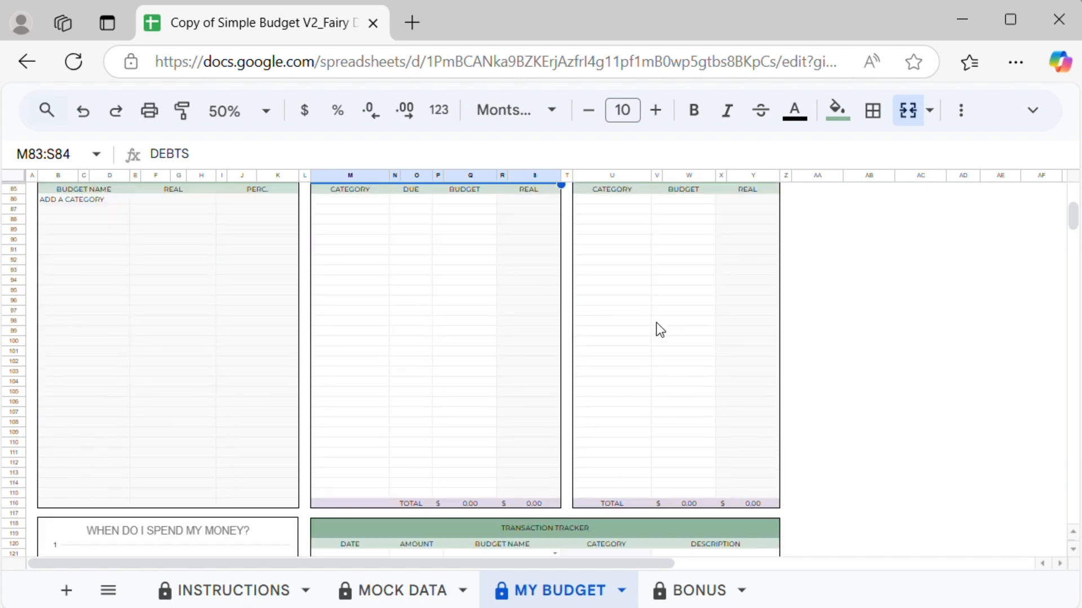
scroll(657, 329, up, 3)
click(711, 285)
scroll(445, 316, up, 15)
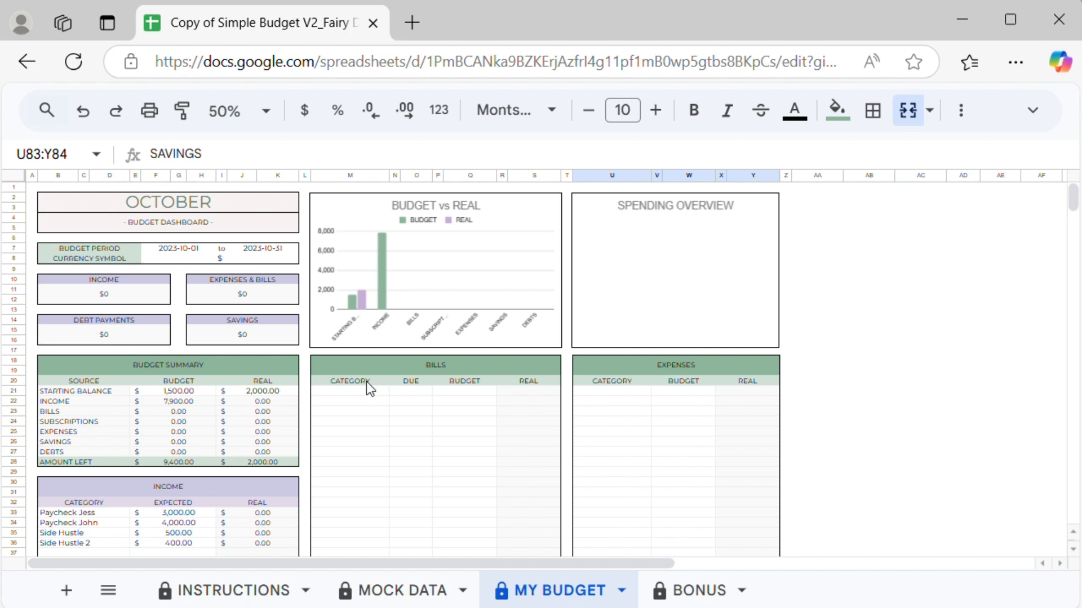
Step: Inspect the Bills table's Budget and Real columns and their formulas
click(482, 386)
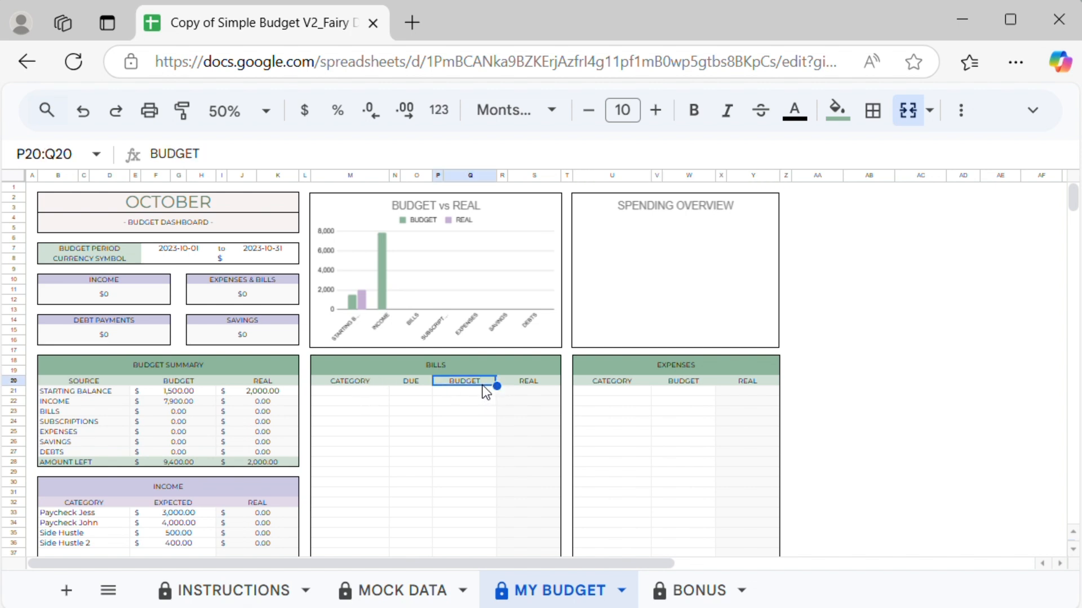
click(550, 385)
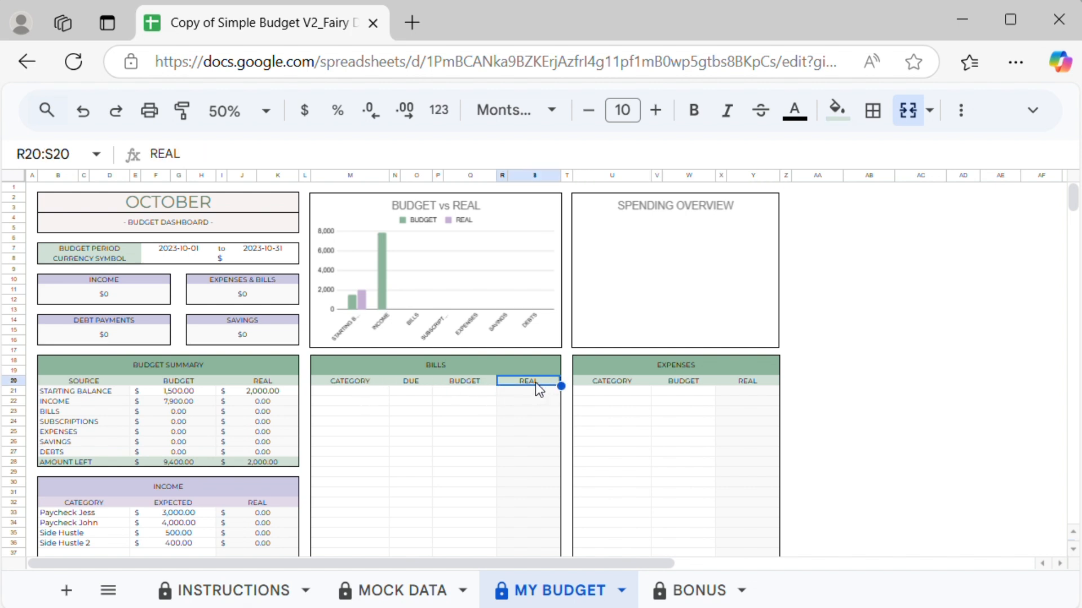
click(488, 388)
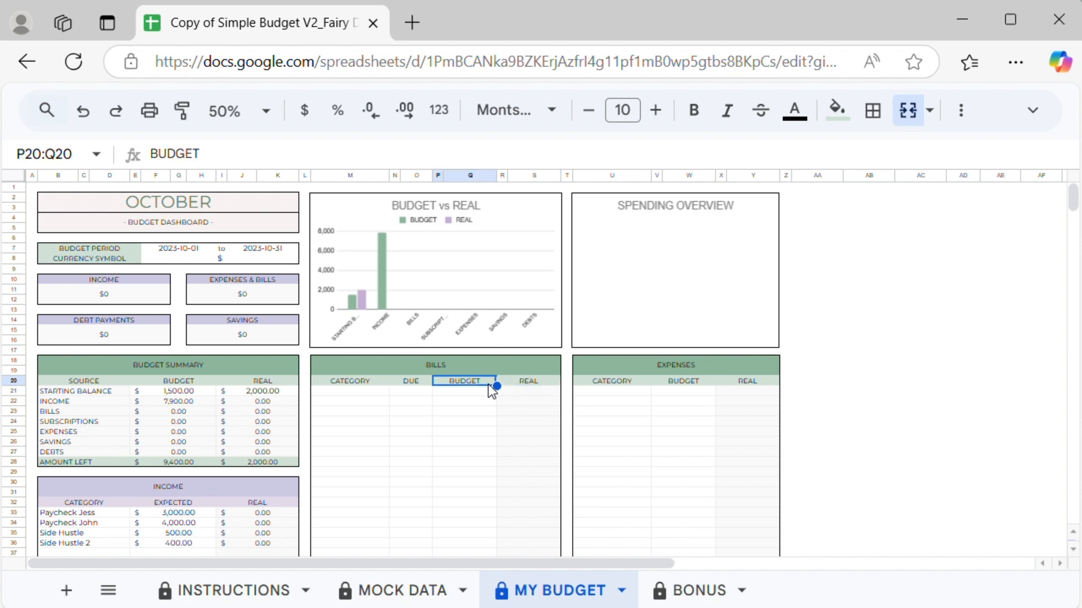
drag(480, 392, 486, 554)
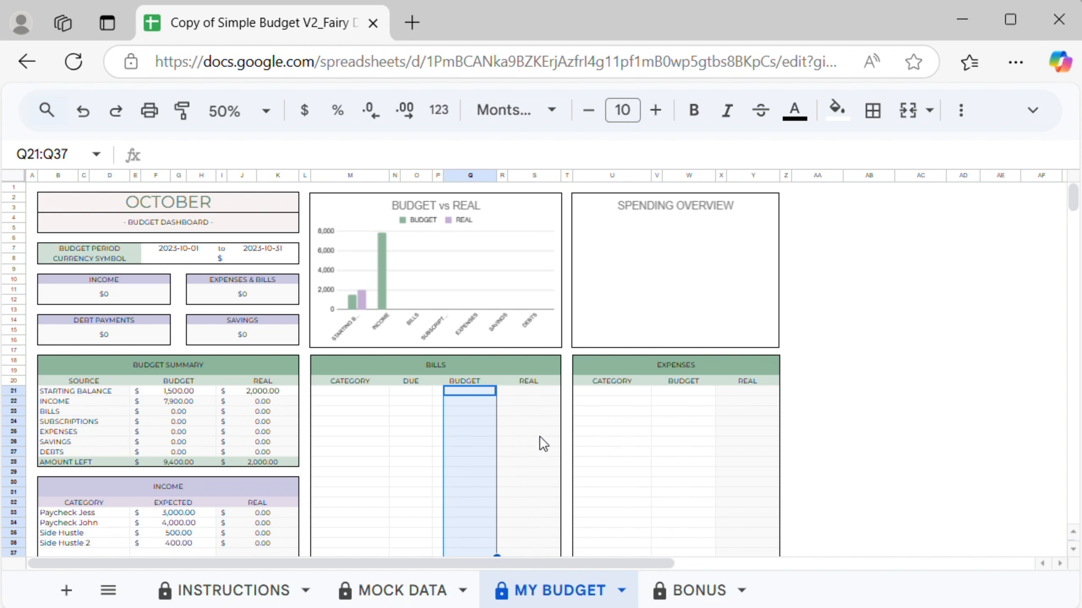
drag(537, 395, 533, 548)
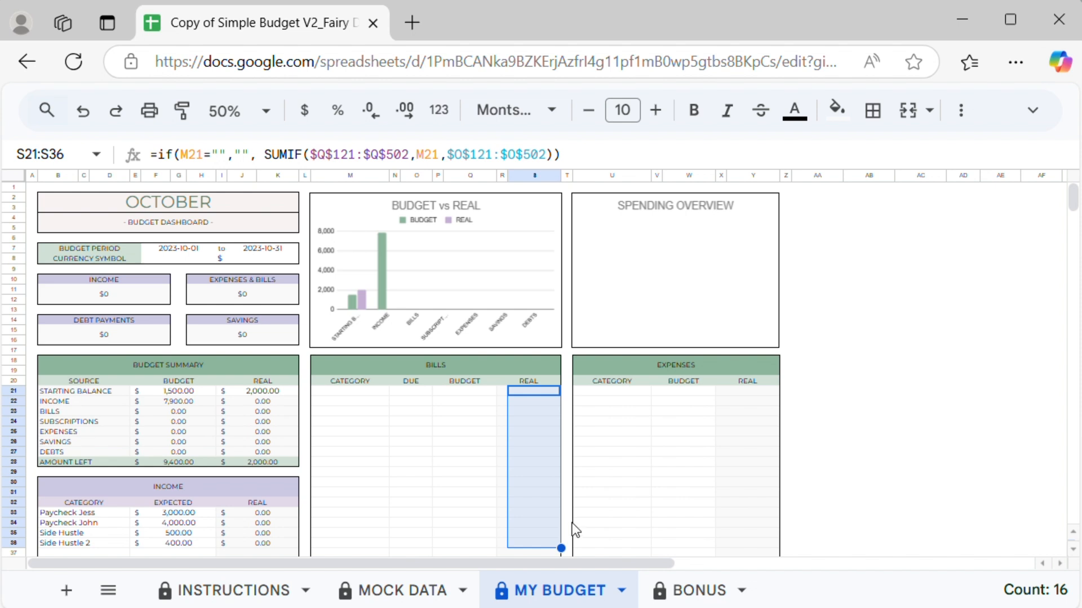
Step: Add an Internet bill due 2023-10-03 with a budget of 50
click(360, 391)
text(Internet)
click(414, 391)
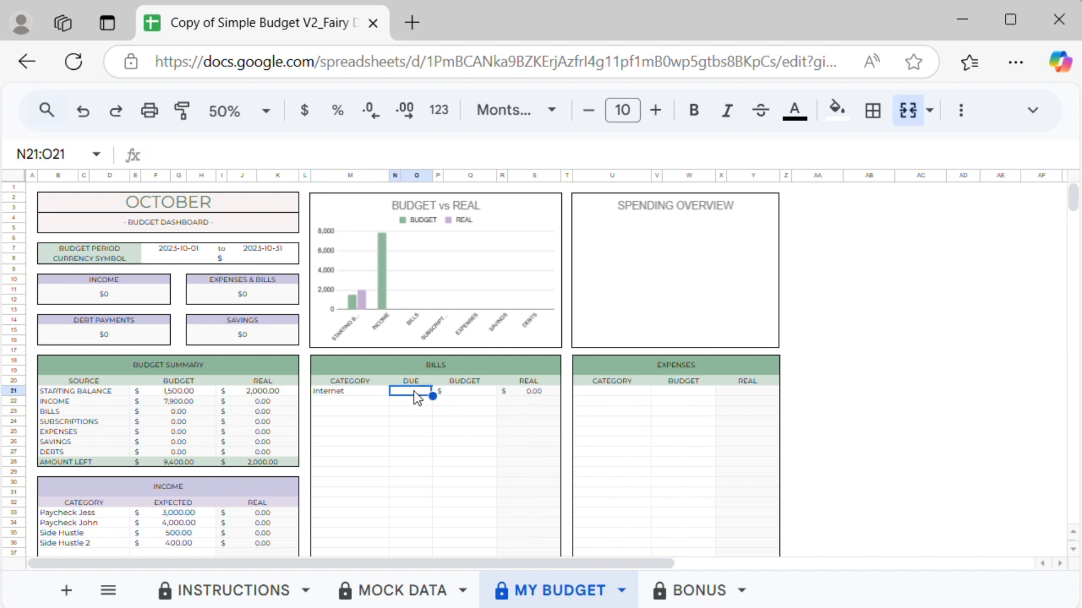
double_click(414, 391)
click(379, 180)
click(476, 393)
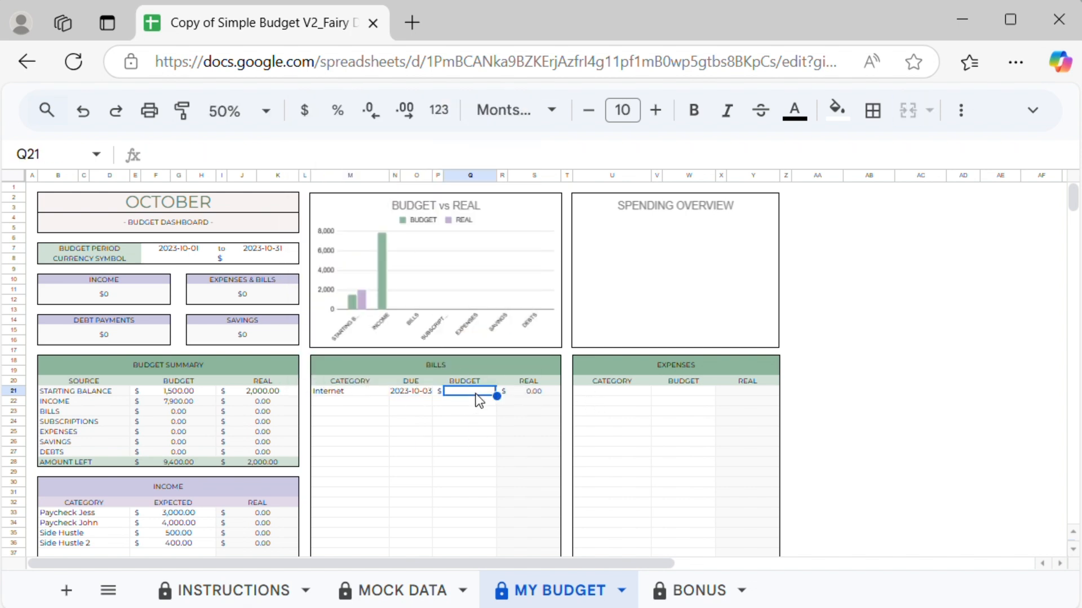
text(50)
key(Return)
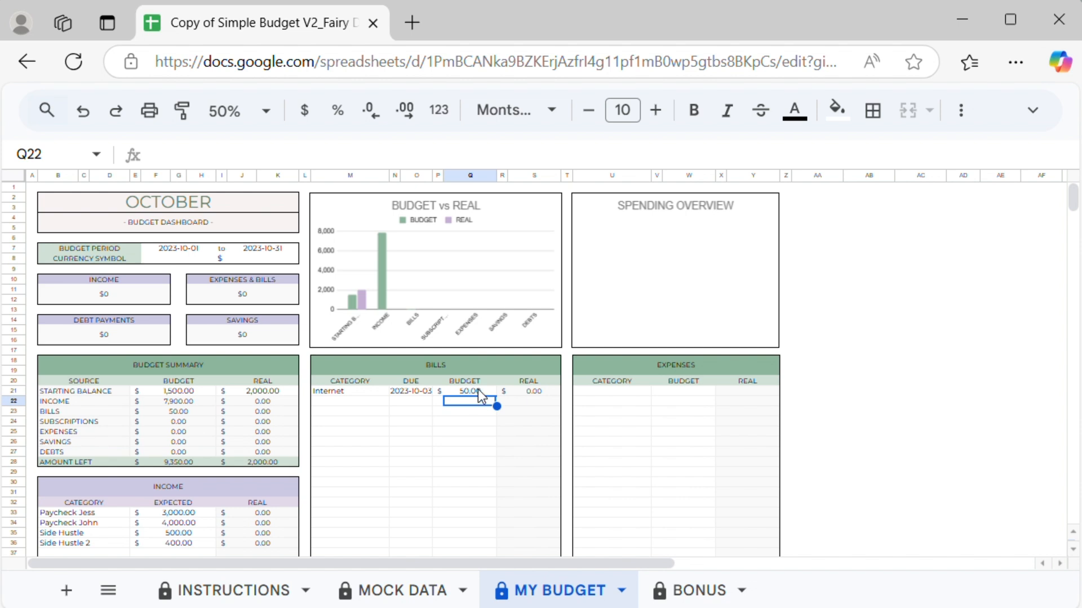
Step: Add a Groceries expense with a budget of 300
click(605, 394)
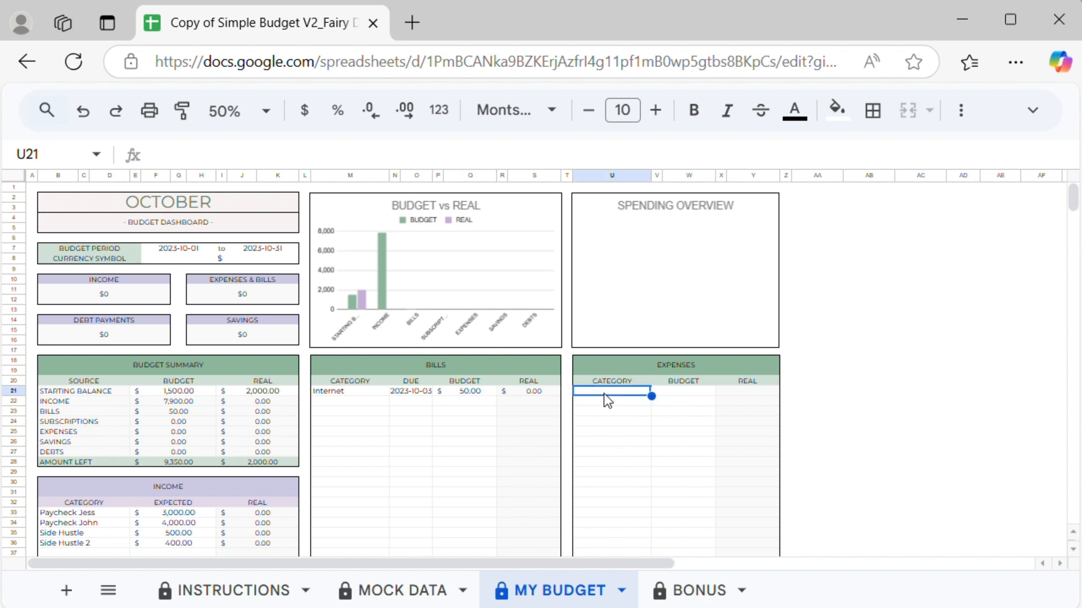
text(Groceries)
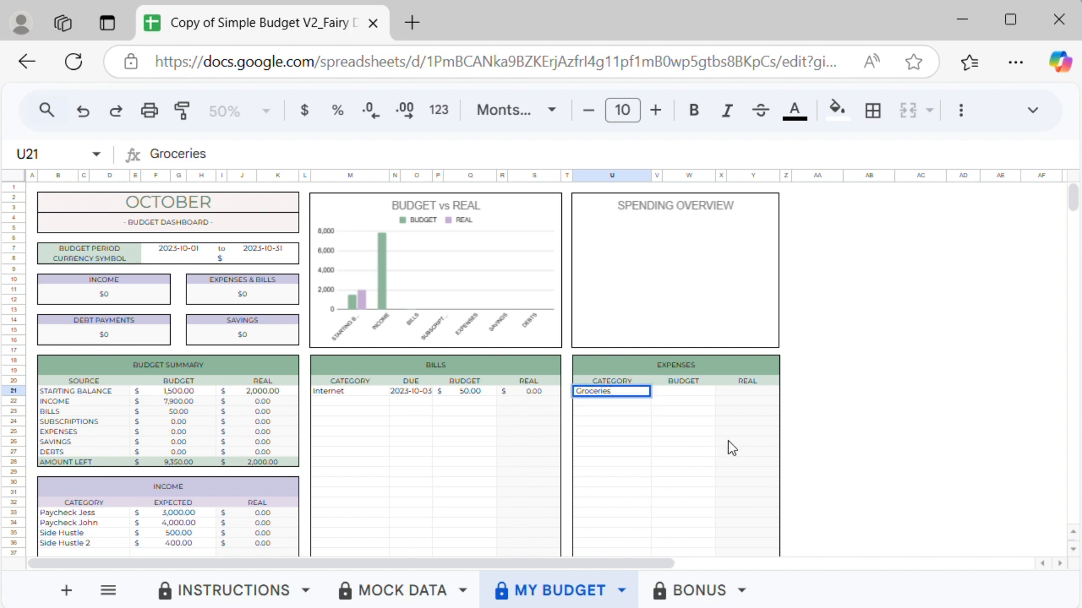
click(681, 395)
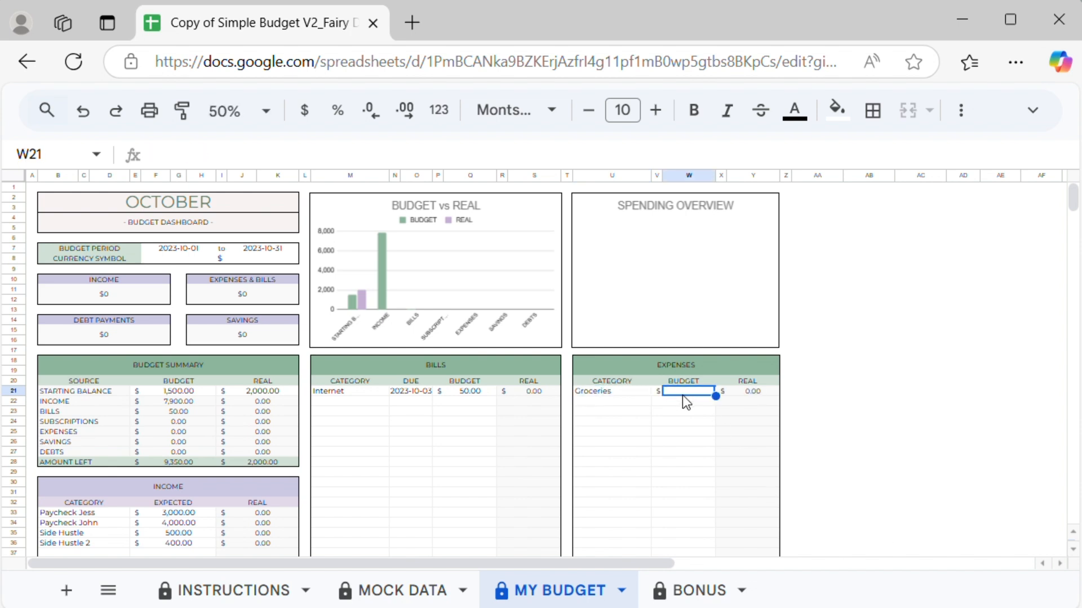
text(300)
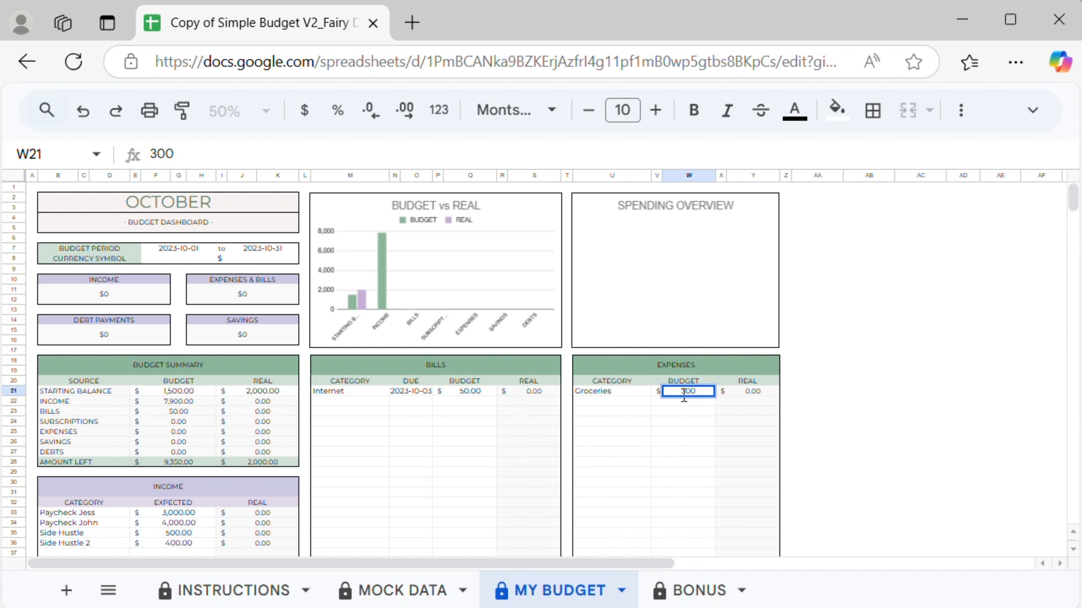
key(Return)
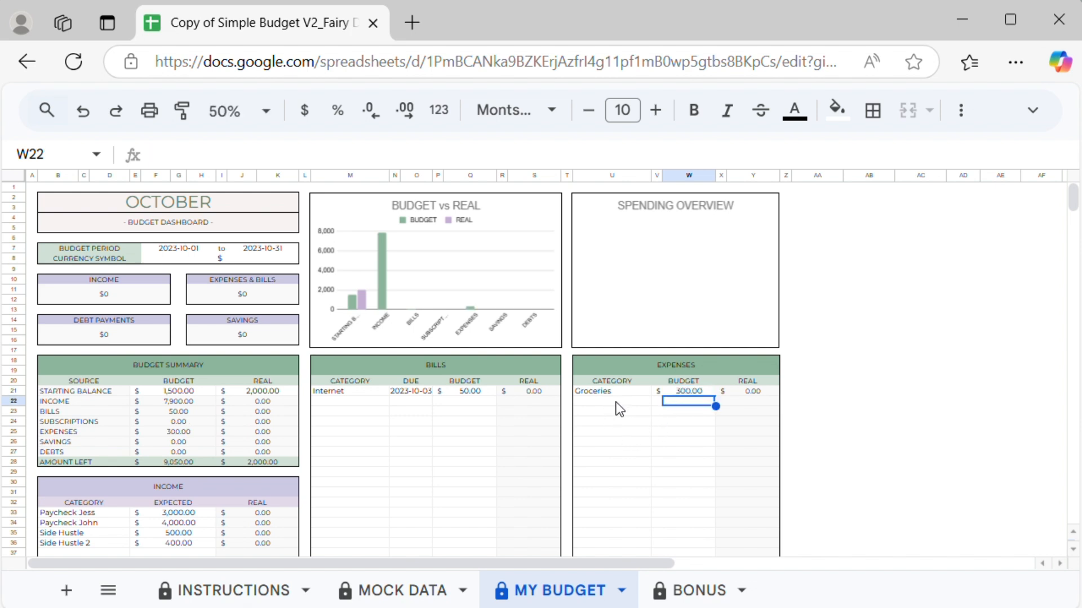
Step: Add a Home insurance bill due 2023-10-11 with a budget of 125
click(355, 401)
text(Home insurance)
key(Tab)
text(2023-10-11)
key(Tab)
text(125)
key(Return)
Step: Add a Car insurance bill due 2023-10-16 with a budget of 100
text(Car insurance)
double_click(411, 413)
click(475, 408)
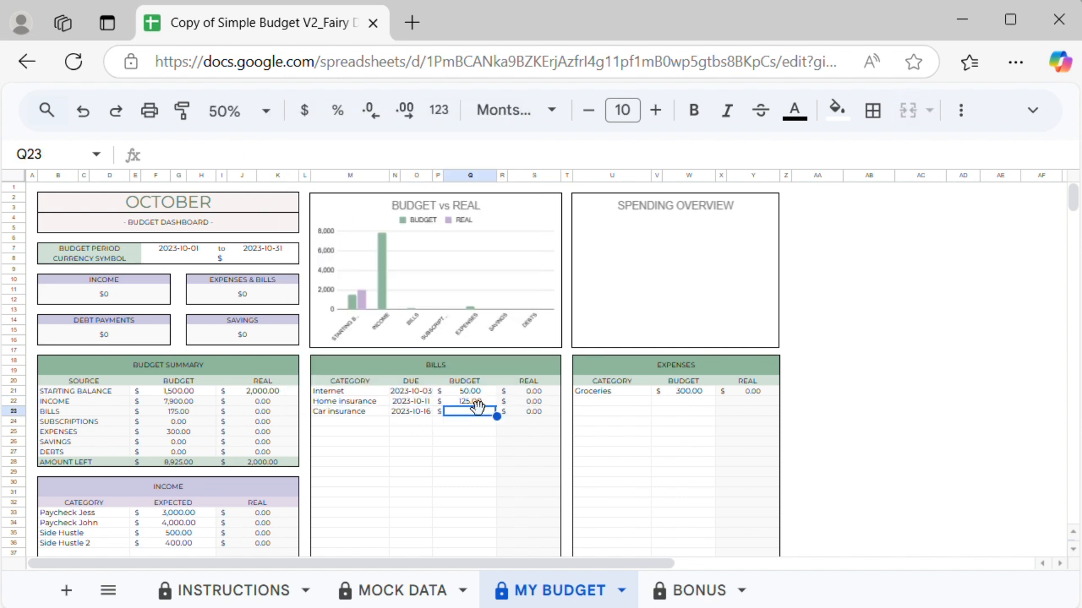
text(100)
Step: Add an HQA bill due 2023-10-11 with a budget of 400
click(337, 423)
text(HQA)
double_click(427, 422)
click(411, 249)
click(474, 423)
text(400)
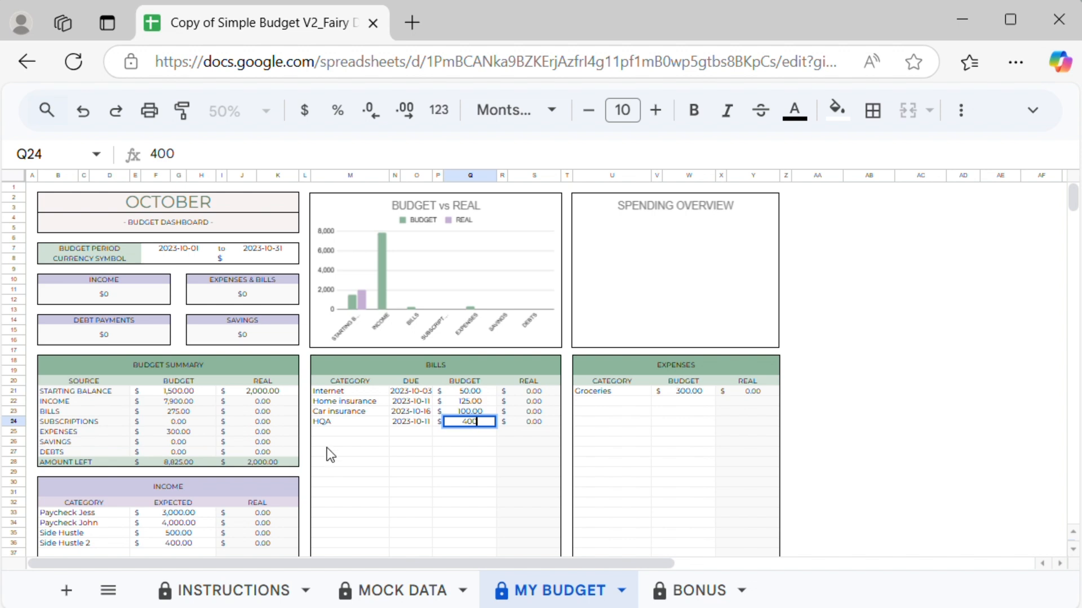
Step: Add an Electricity bill due 2023-10-03 with a budget of 200
click(341, 432)
text(Electricity)
double_click(414, 433)
click(393, 241)
click(469, 433)
text(200)
Step: Add the second earner's phone bill due 2023-10-17 with a budget of 120
click(366, 443)
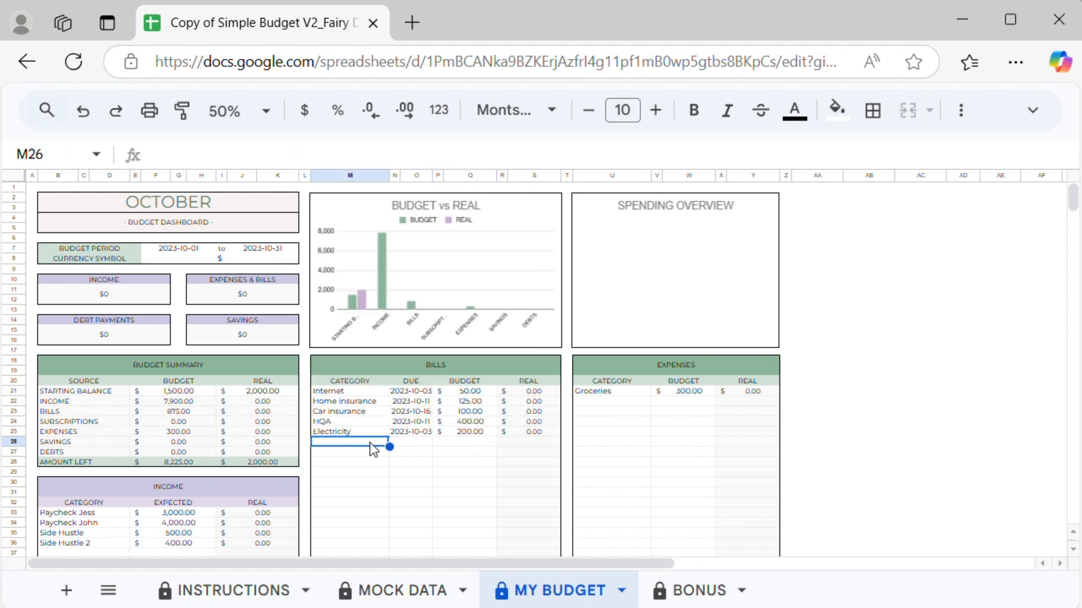
text(Phone John)
double_click(410, 443)
click(378, 291)
click(471, 442)
text(120)
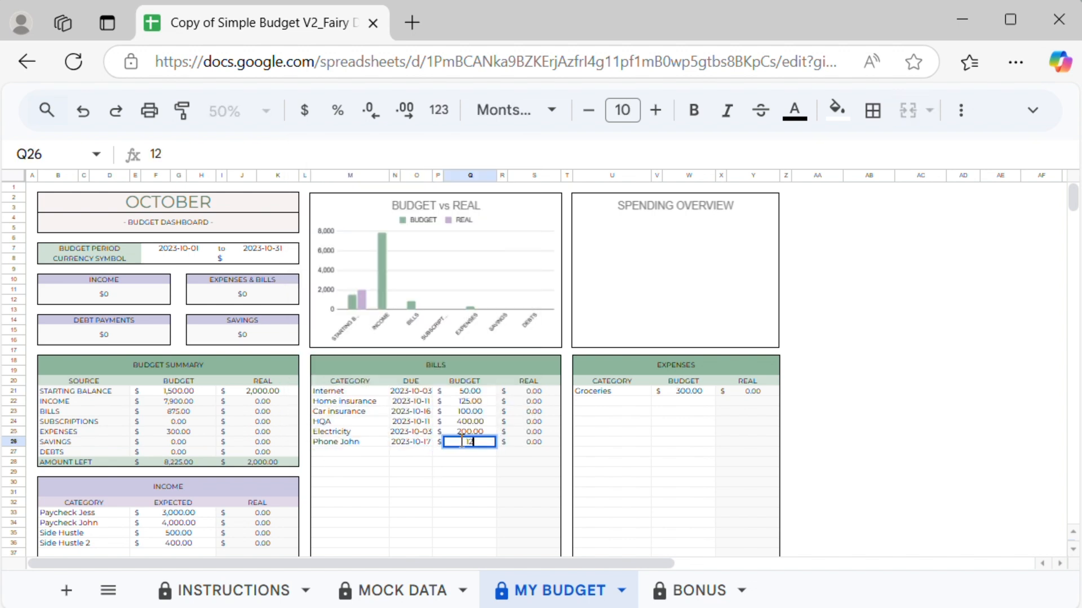
Step: Add the first earner's phone bill due 2023-10-12 with a budget of 90
click(361, 452)
text(Phone Jess)
double_click(416, 451)
click(439, 277)
click(470, 452)
text(90)
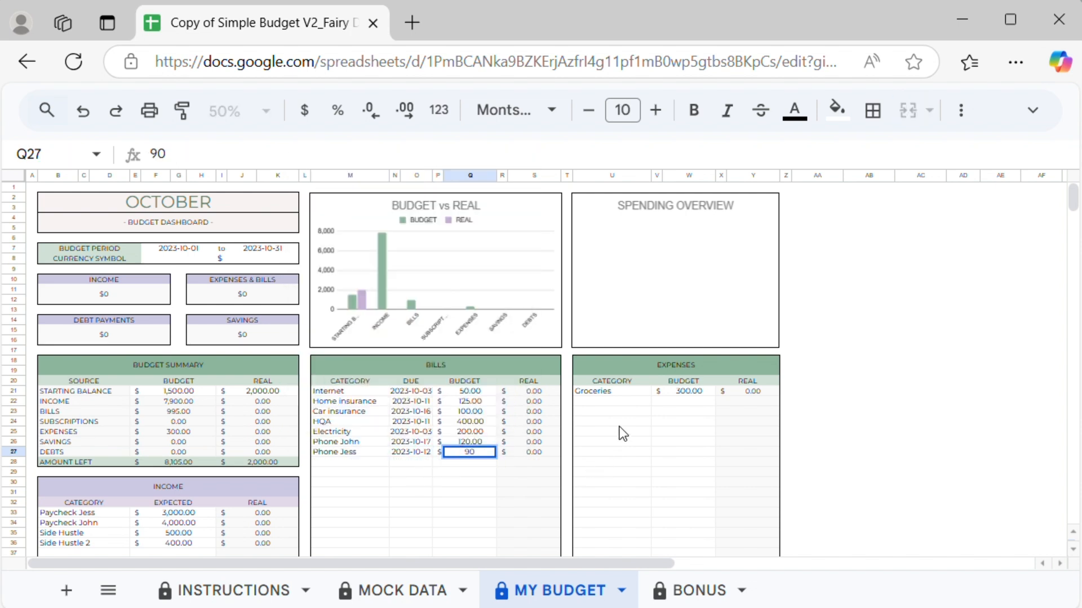
Step: Add expenses Car reparation with a budget of 0 and Dollar Tree with a budget of 50
click(611, 401)
text(Car reparation)
click(665, 402)
text(0)
click(612, 411)
text(Dollar Tree)
click(664, 411)
text(50)
Step: Add expenses Pets with a budget of 0 and Clothes with a budget of 90
click(612, 421)
text(Pets)
click(694, 423)
text(00)
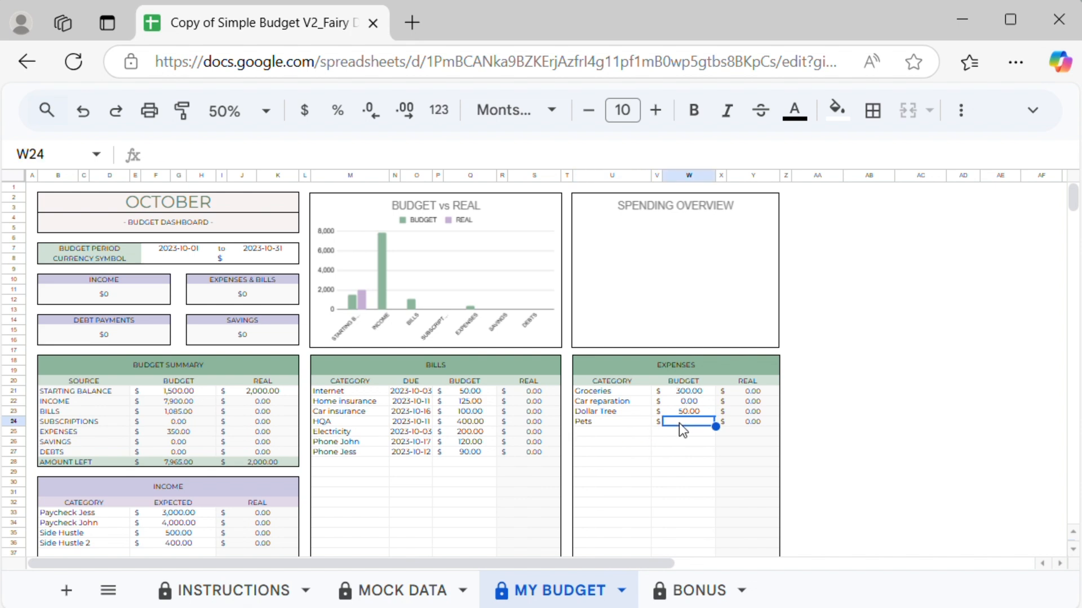
click(606, 432)
text(Clothes)
click(689, 432)
text(90)
Step: Add expenses Hair cut with a budget of 100 and Nails with a budget of 30
click(618, 444)
text(Hair cut)
key(Tab)
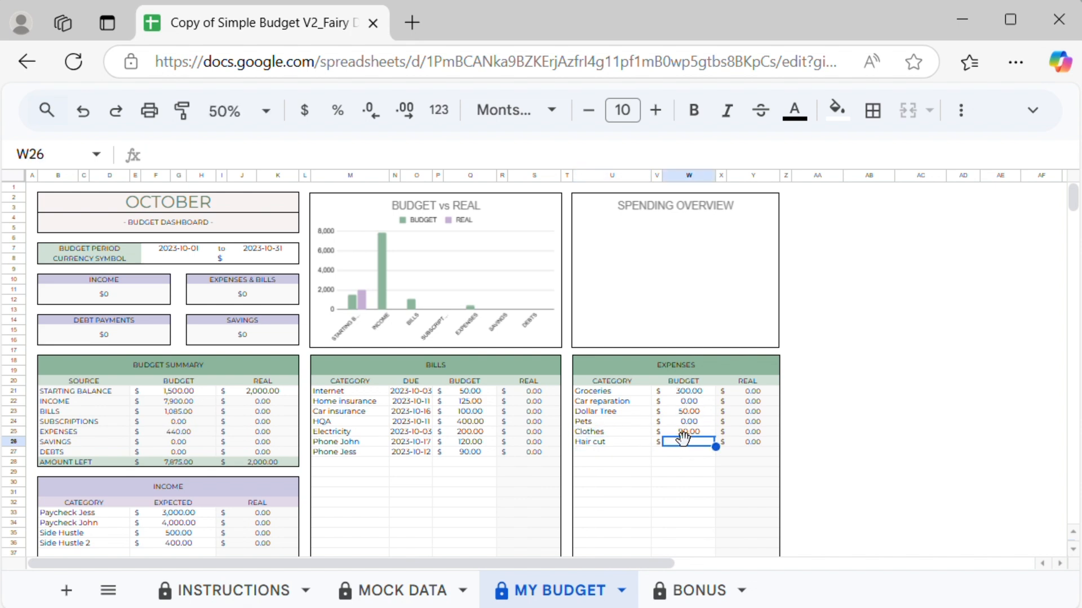
text(100)
key(Return)
text(Nails)
key(Tab)
text(30)
key(Return)
Step: Add expenses Restaurants with a budget of 300 and Makeup with a budget of 90
text(Restaurants)
key(Tab)
text(300)
key(Return)
text(Makeup)
click(688, 473)
text(90)
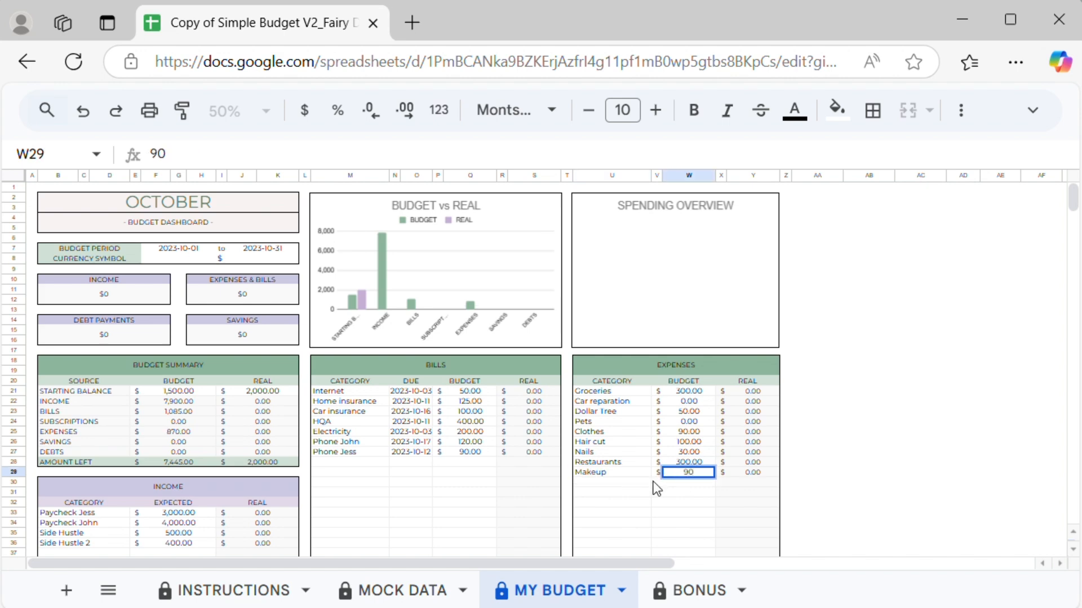
Step: Add expenses Gas with a budget of 175 and Health with a budget of 90
click(643, 484)
text(Gas)
key(Tab)
text(175)
key(Return)
text(Health)
click(680, 492)
text(90)
key(Return)
Step: Add a Netflix subscription due 2023-10-04 with a budget of 15
scroll(742, 451, down, 5)
click(379, 376)
text(Netflix)
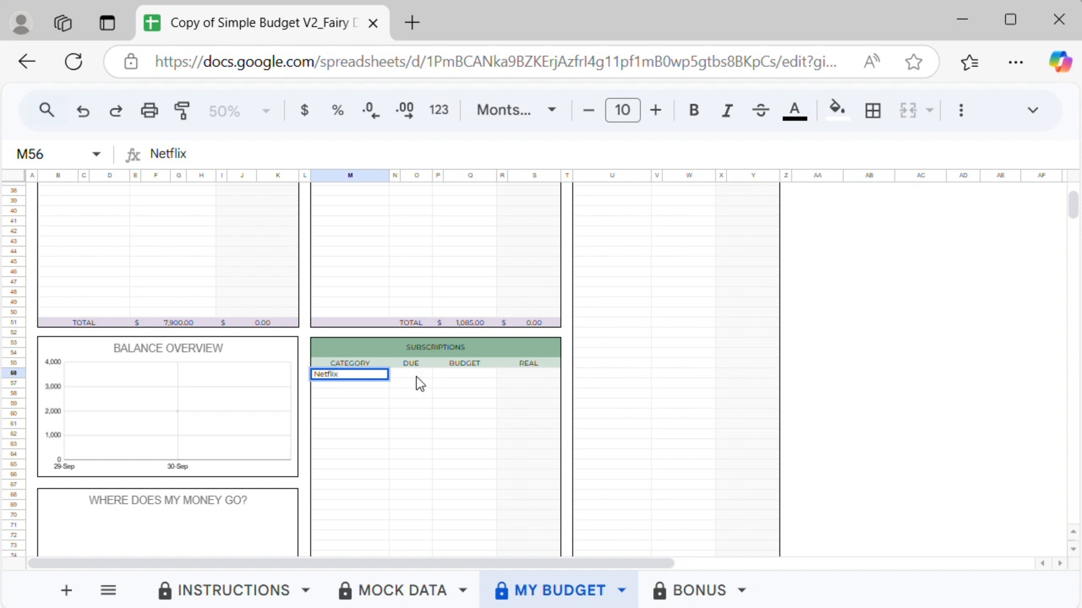
double_click(415, 377)
click(410, 406)
click(471, 375)
text(15)
key(Return)
Step: Add a Disney subscription due 2023-10-11 with a budget of 15
click(346, 374)
click(349, 384)
text(Disney)
double_click(419, 385)
click(410, 202)
click(478, 384)
text(15)
Step: Add an Amazon Prime subscription due 2023-10-16 with a budget of 15
click(347, 394)
text(Amazon Prime)
click(418, 394)
double_click(418, 395)
click(376, 225)
click(475, 396)
text(15)
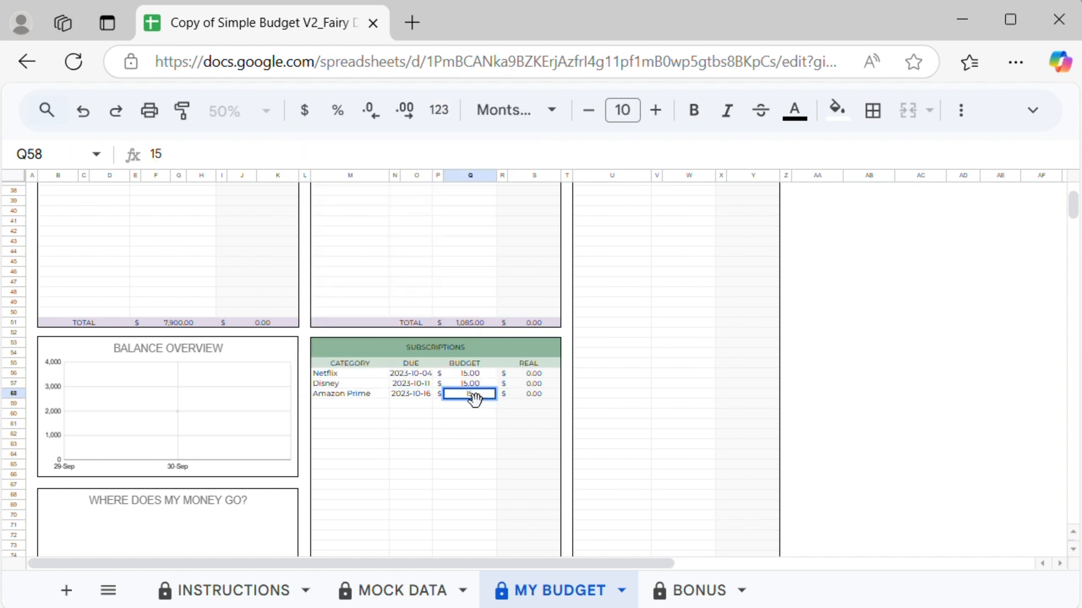
key(Return)
Step: Add a Gym membership subscription with a budget of 12
click(367, 402)
text(Gym membership)
click(410, 404)
click(470, 404)
text(12)
Step: Add a Car Loan debt due 2023-10-11 with a budget of 100
scroll(394, 395, down, 5)
click(349, 359)
text(Car Loan)
double_click(411, 358)
click(411, 440)
click(470, 358)
text(100)
Step: Add a Mortgage debt due 2023-10-01 with a budget of 1000
click(349, 369)
text(Mortgage)
double_click(410, 368)
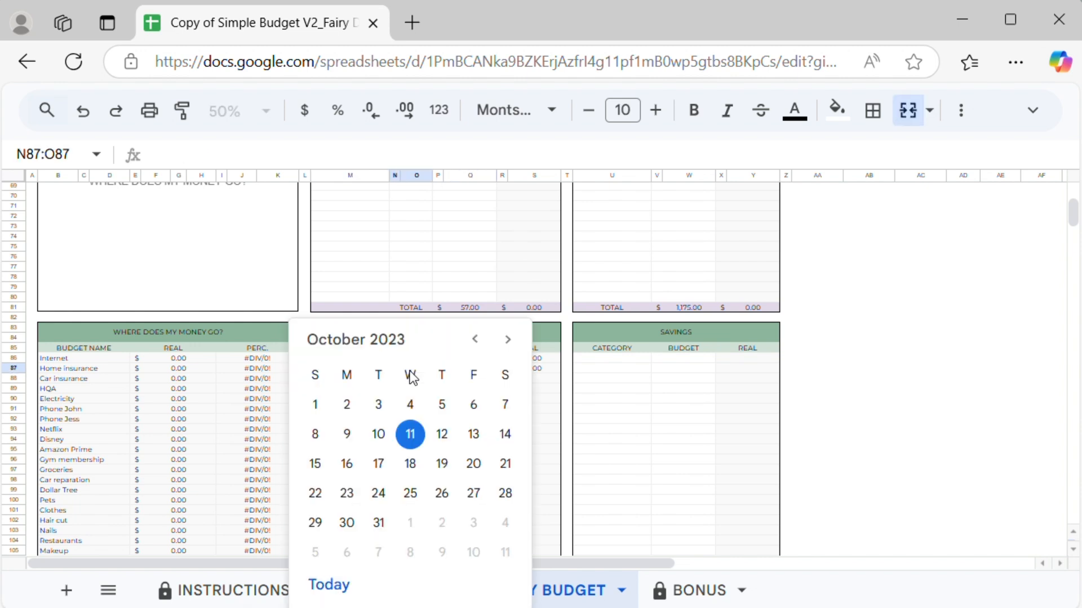
click(314, 403)
click(470, 369)
text(1000)
key(Return)
Step: Add the second earner's credit card debt due 2023-10-26 with a budget of 150
click(350, 379)
text(Credit card John)
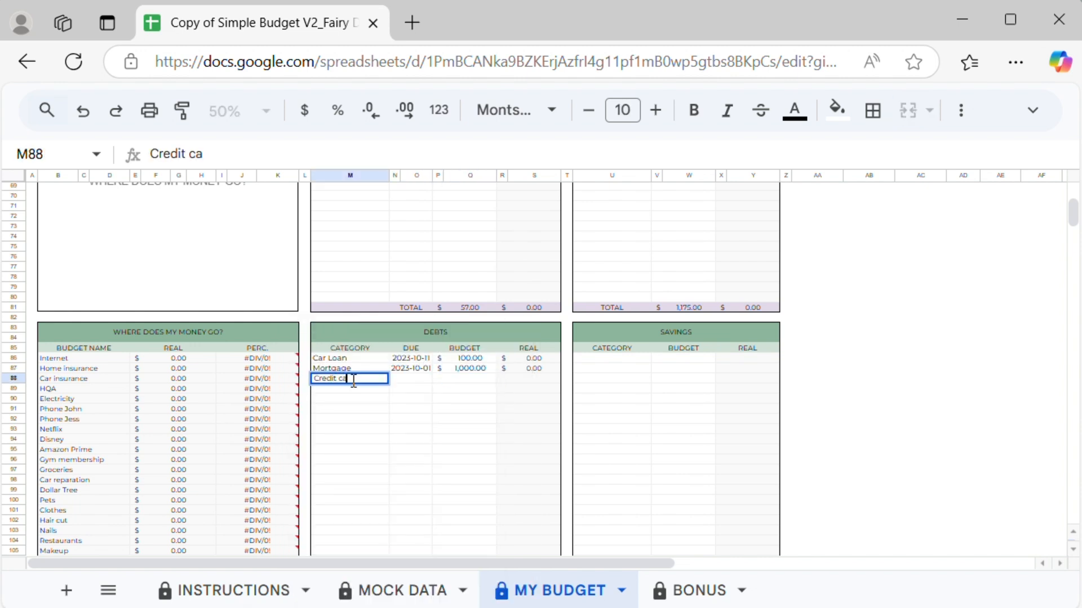
double_click(401, 378)
click(442, 467)
click(465, 380)
text(150)
Step: Add the first earner's credit card debt due 2023-10-16 with a budget of 300
click(349, 389)
text(Credit card Jess)
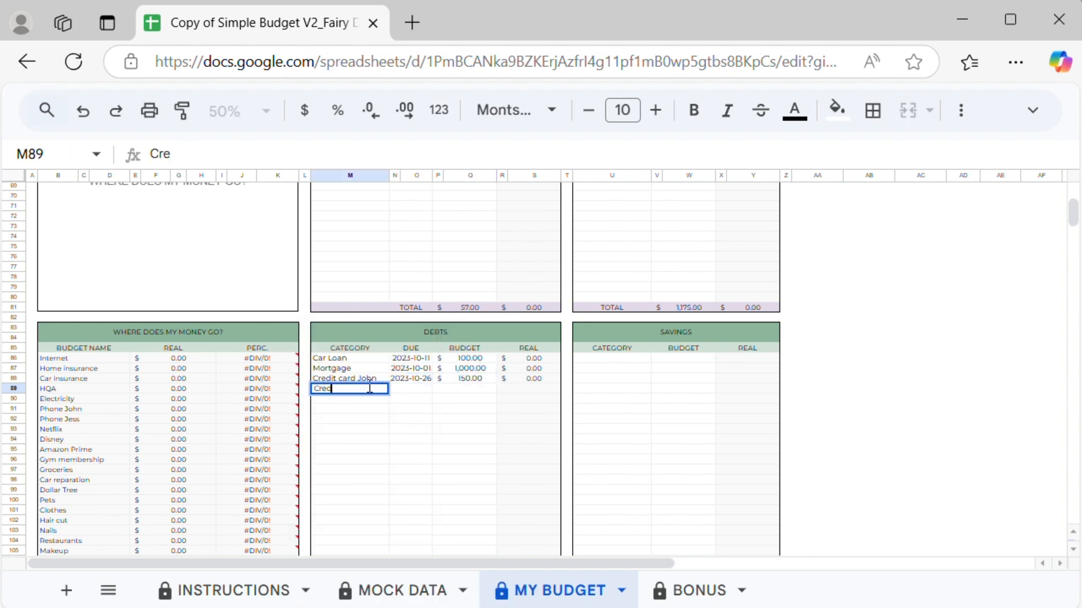
double_click(411, 389)
click(346, 236)
click(470, 388)
text(300)
Step: Add the first earner's student loan debt due 2023-10-12 with a budget of 300
click(374, 403)
text(Student Loan Jess)
double_click(401, 399)
click(435, 212)
click(470, 399)
text(300)
key(Return)
Step: Add the second earner's student loan debt due 2023-10-10 with a budget of 400
click(356, 411)
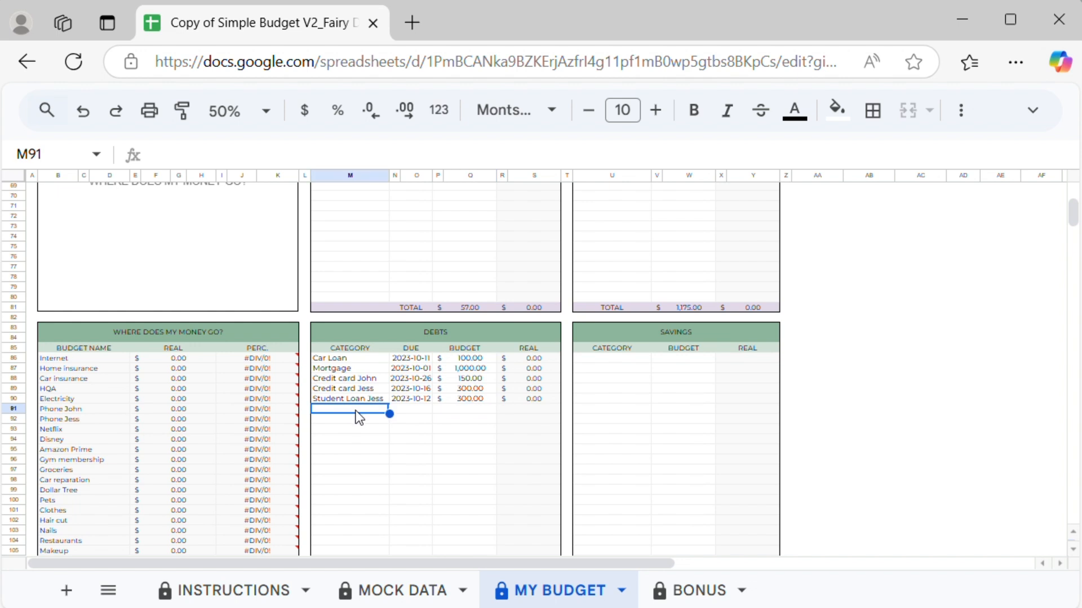
text(Student Loan John)
double_click(418, 408)
click(375, 222)
click(468, 409)
text(400)
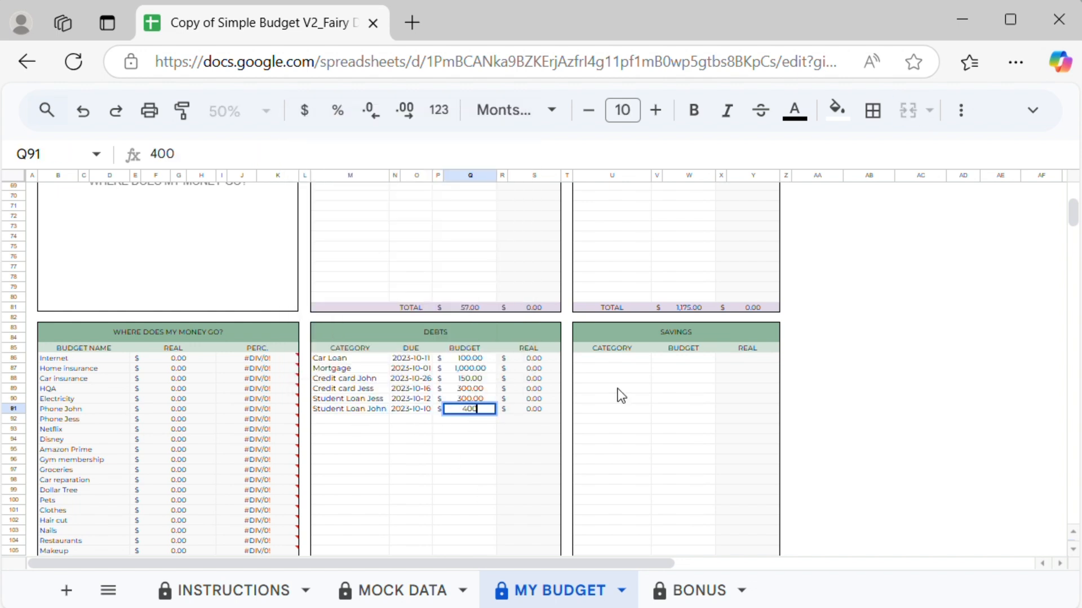
Step: Add Emergency funds and the second earner's Roth IRA as savings, each with a budget of 200
click(611, 361)
text(Emergency funds)
key(Return)
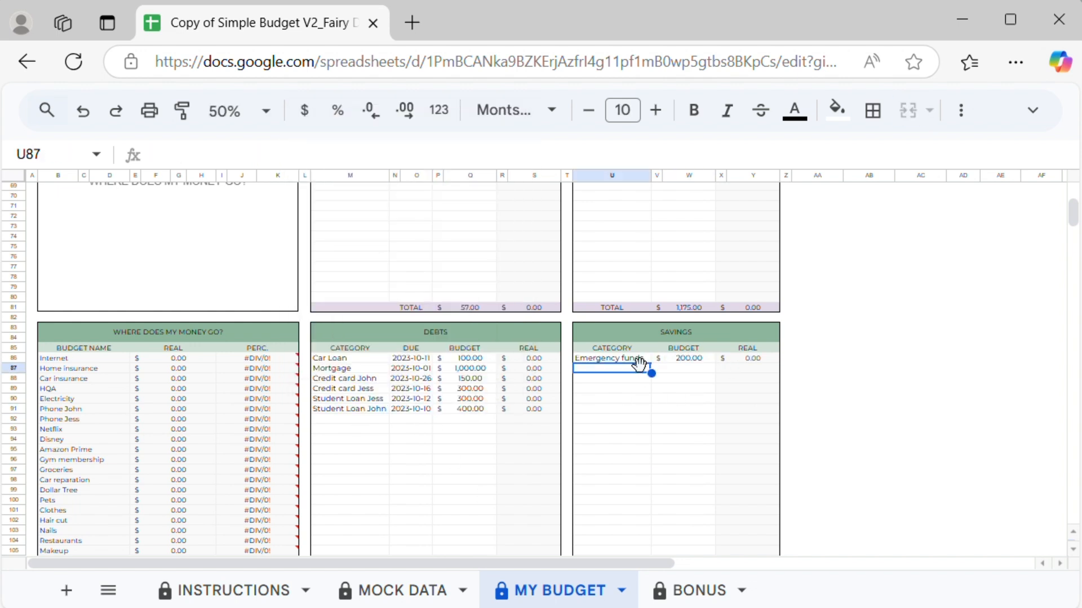
text(Roth IRA John)
click(684, 367)
text(200)
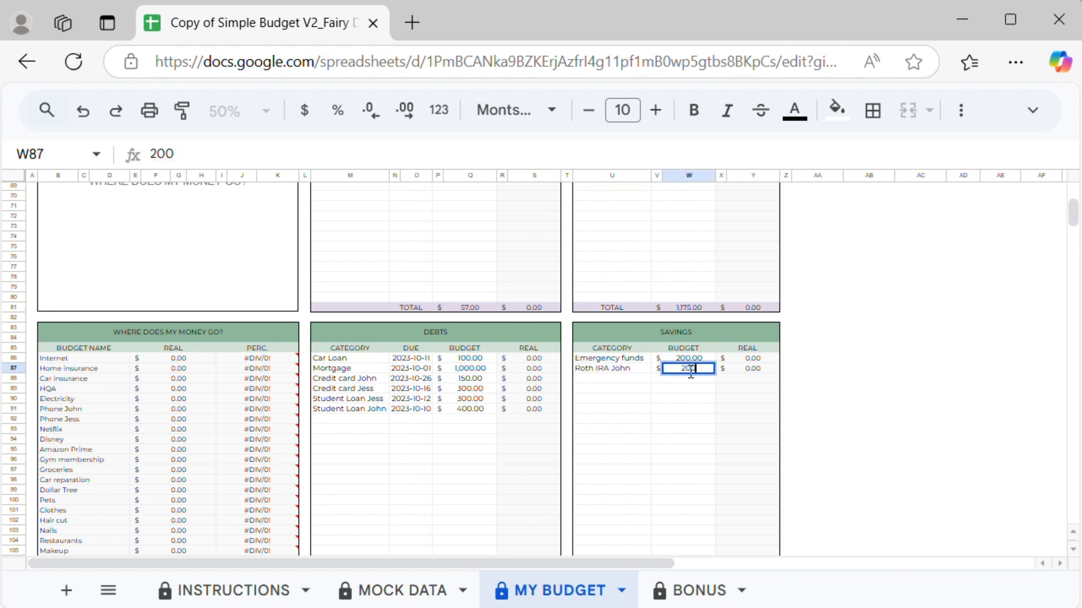
Step: Add the first earner's Roth IRA saving with a budget of 200
click(611, 378)
text(Roth IRA Jess)
click(683, 380)
text(200)
Step: Add the second earner's 401k saving with a budget of 300 and a Car down payment saving with 100
click(614, 389)
text(401k John)
click(667, 390)
text(300)
click(633, 397)
text(Car down payment)
click(691, 400)
text(100)
click(625, 409)
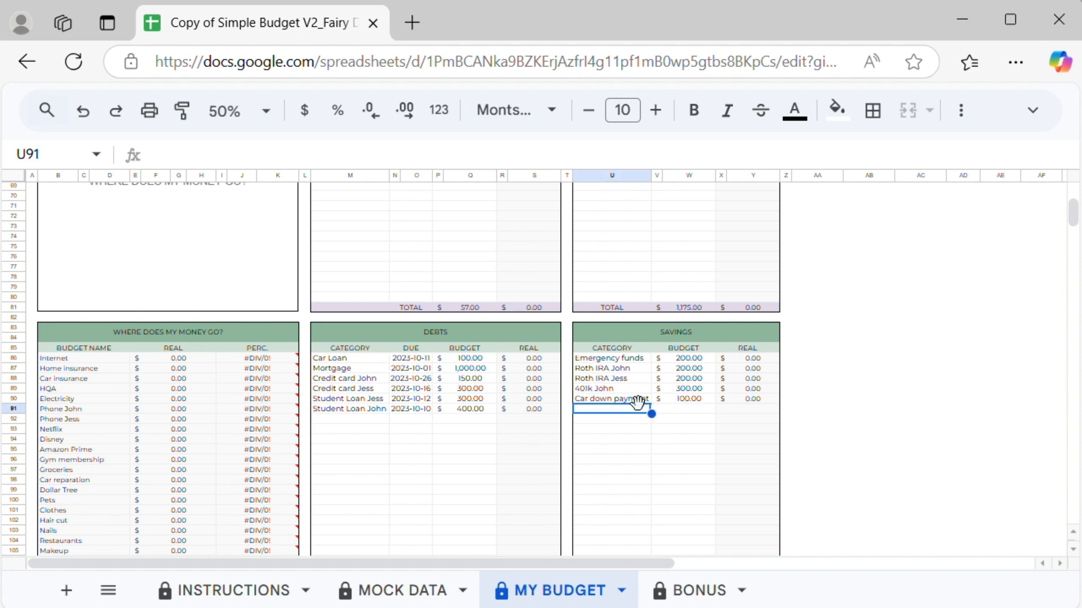
Step: Examine the transaction tracker's columns and its budget name options
scroll(637, 403, down, 8)
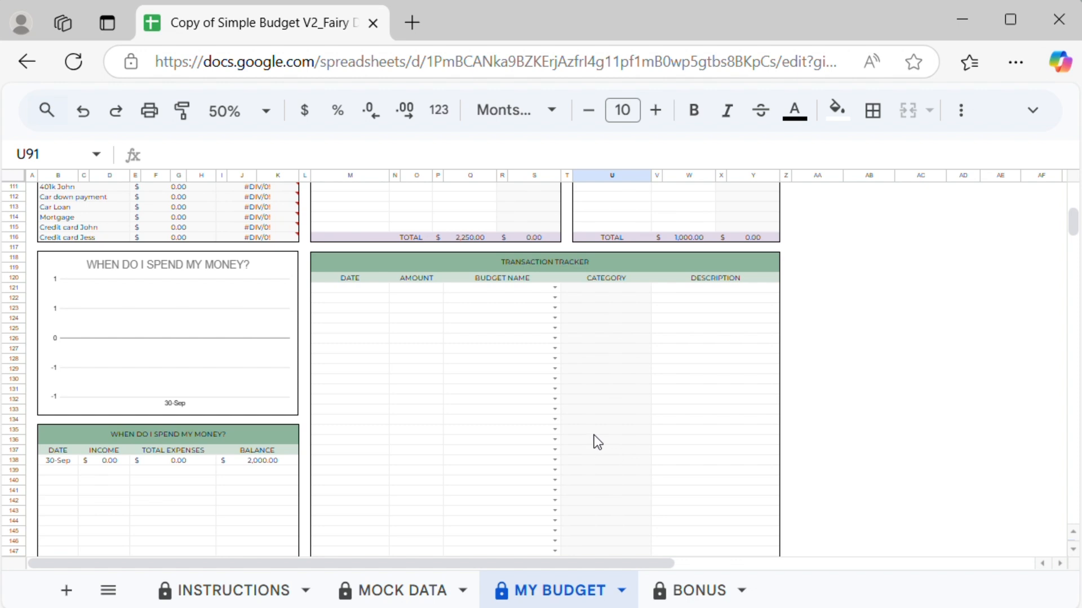
click(627, 268)
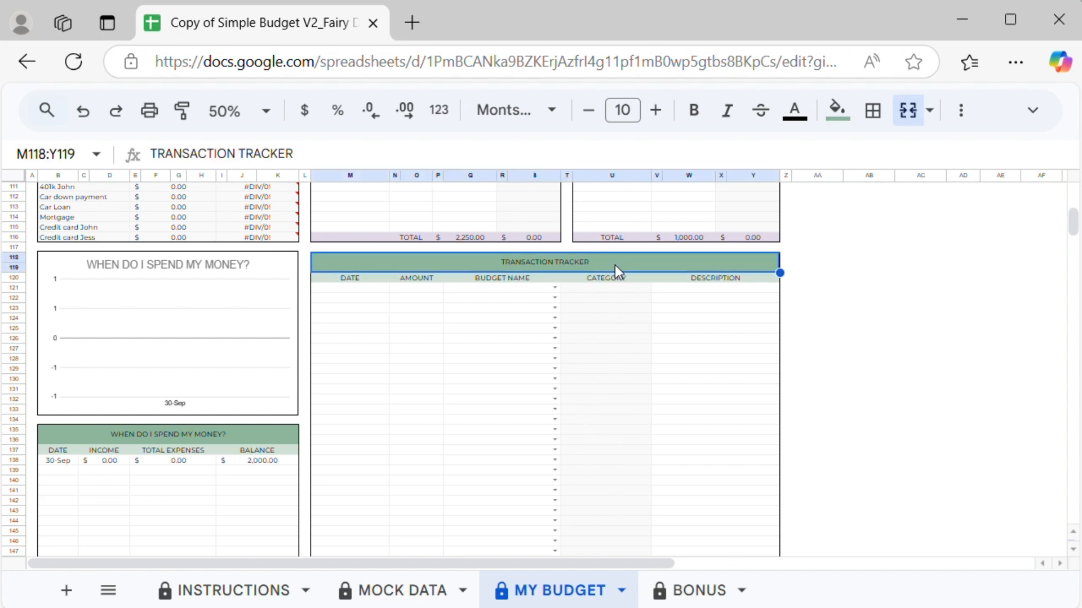
click(377, 296)
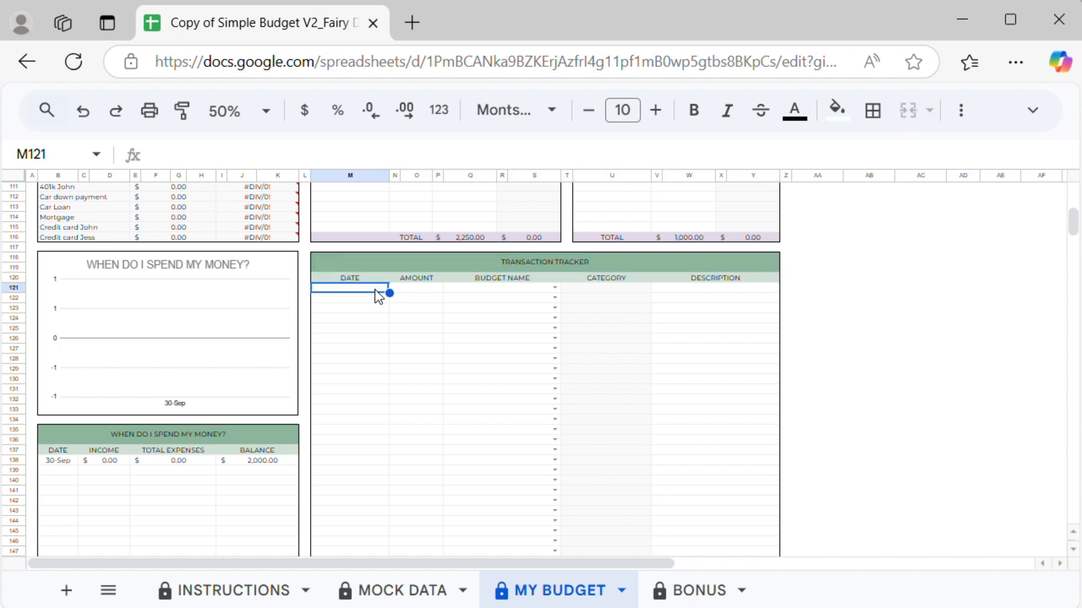
click(422, 291)
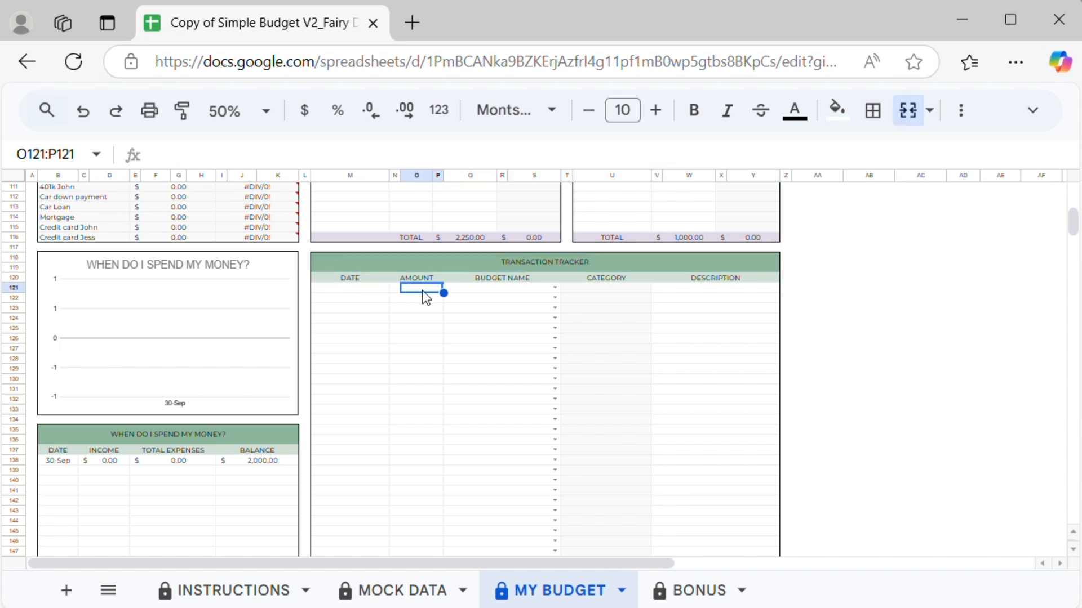
click(555, 289)
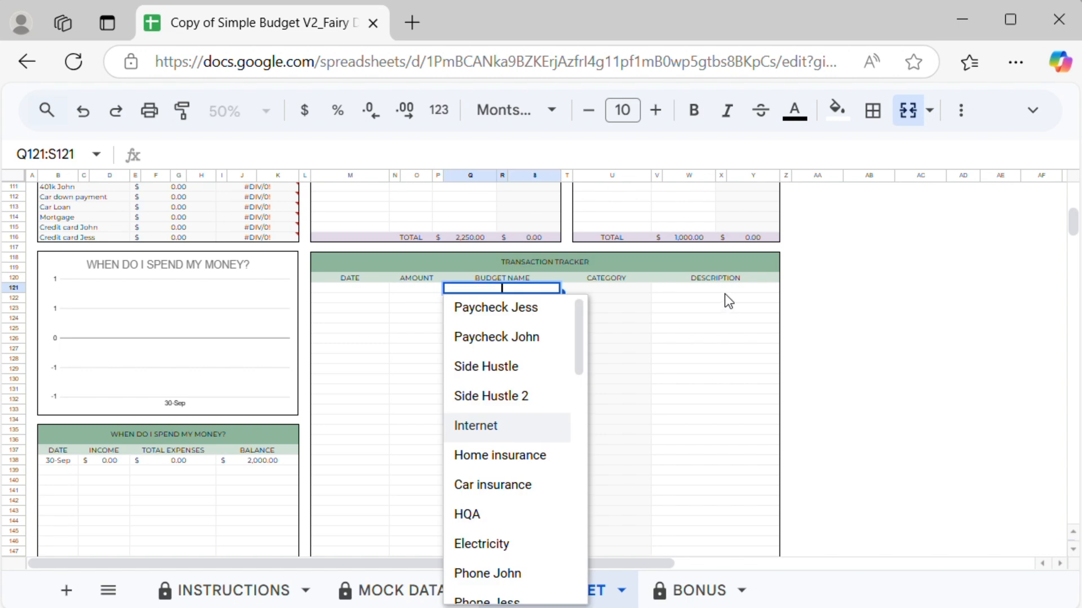
click(724, 292)
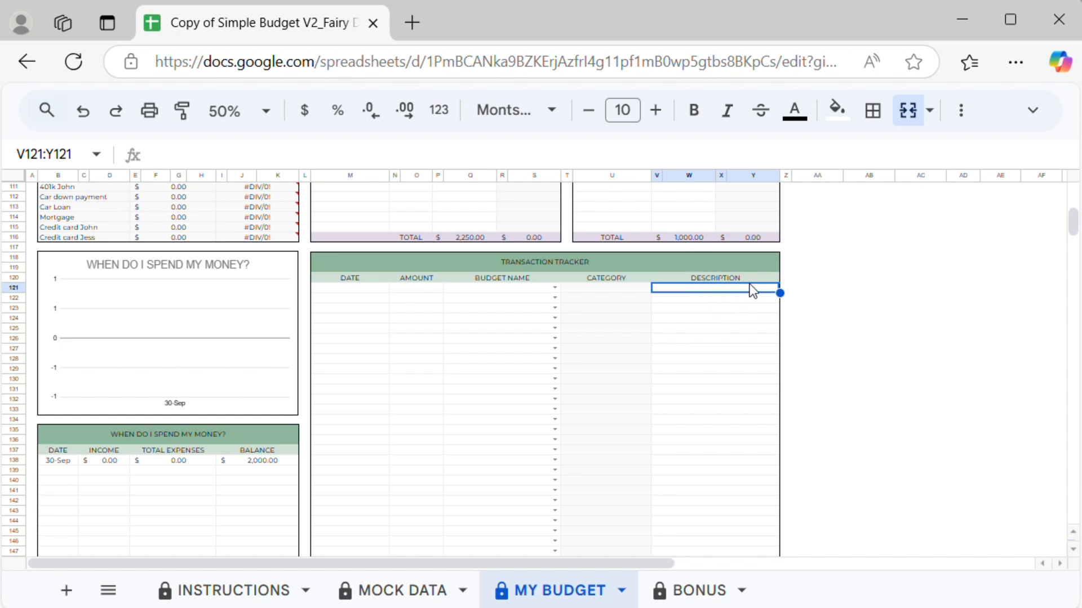
Step: Log a 120 transaction on 2023-10-02 for the second earner's phone budget
click(350, 288)
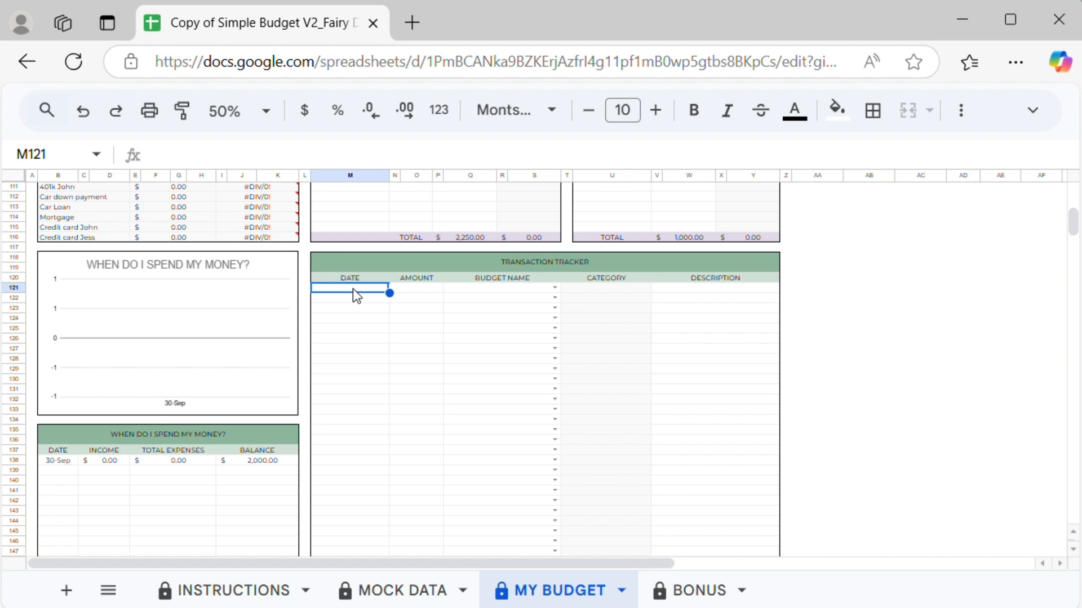
double_click(355, 288)
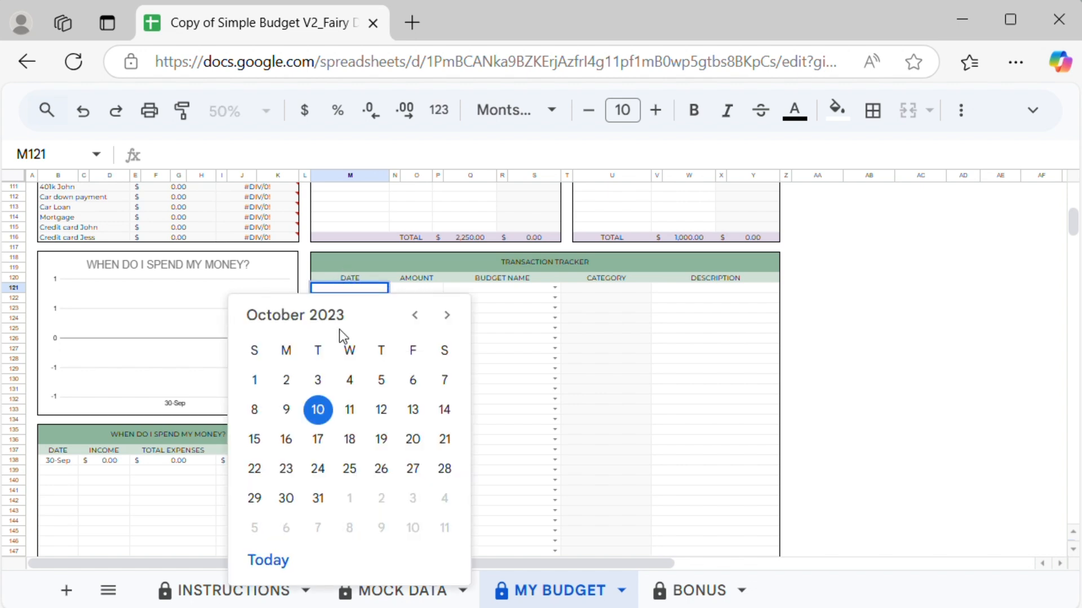
click(286, 380)
click(417, 291)
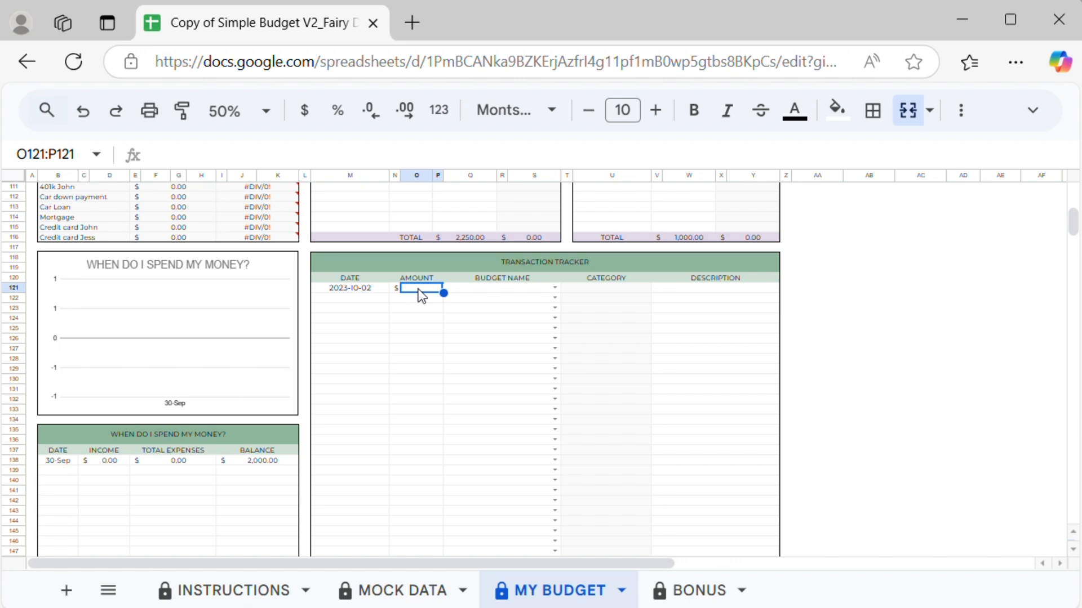
text(120)
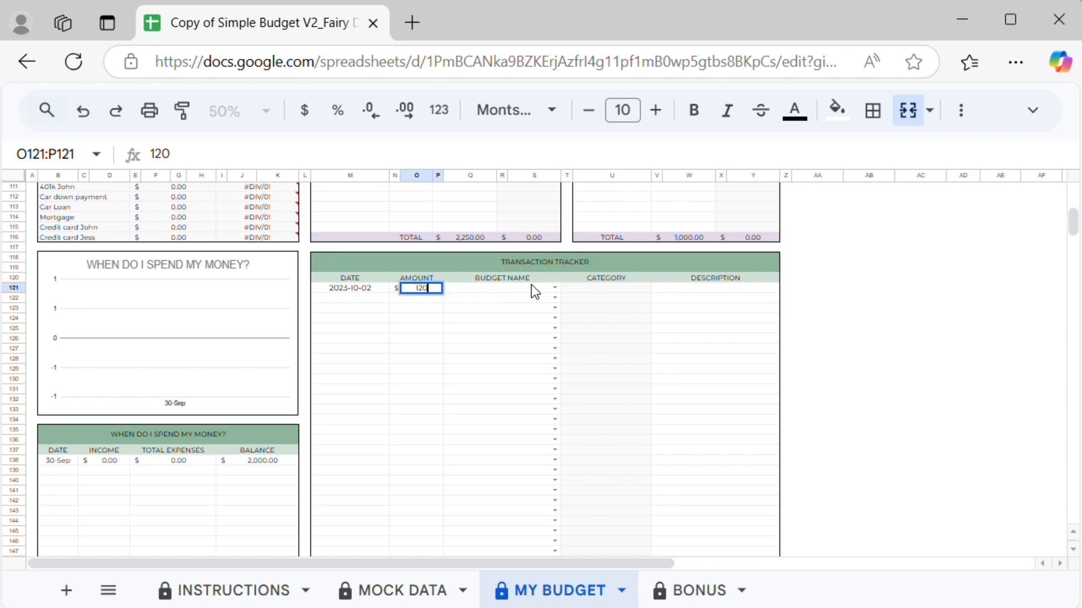
click(555, 289)
text(ph)
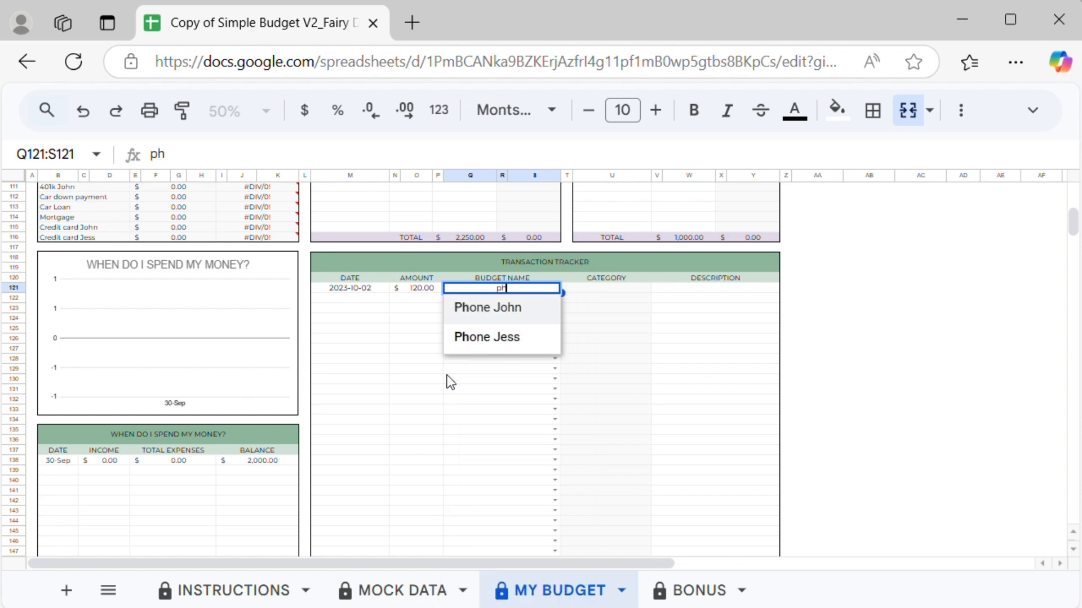
click(490, 307)
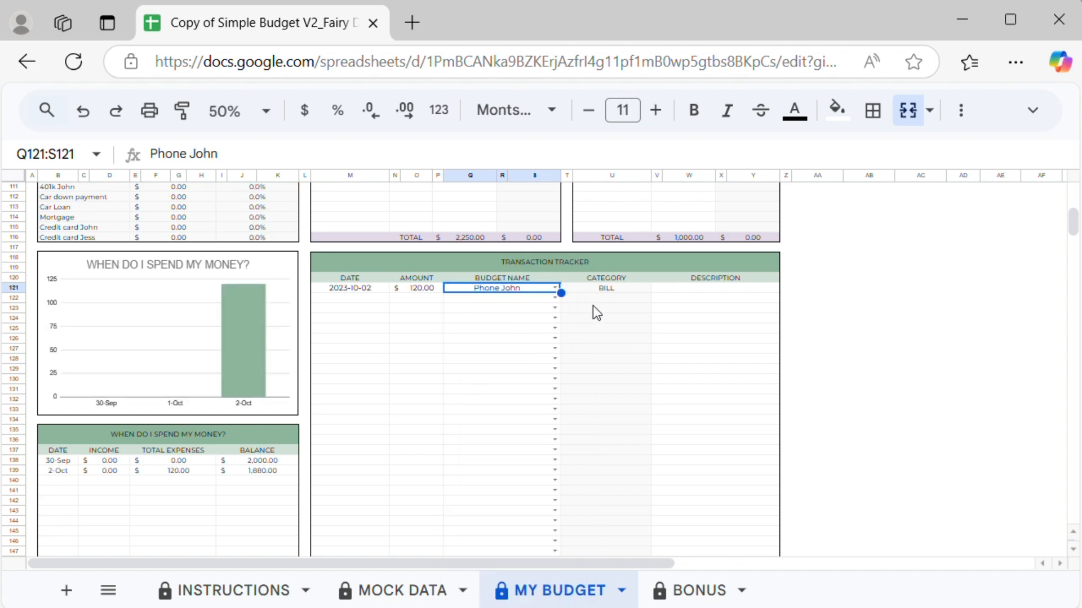
click(681, 290)
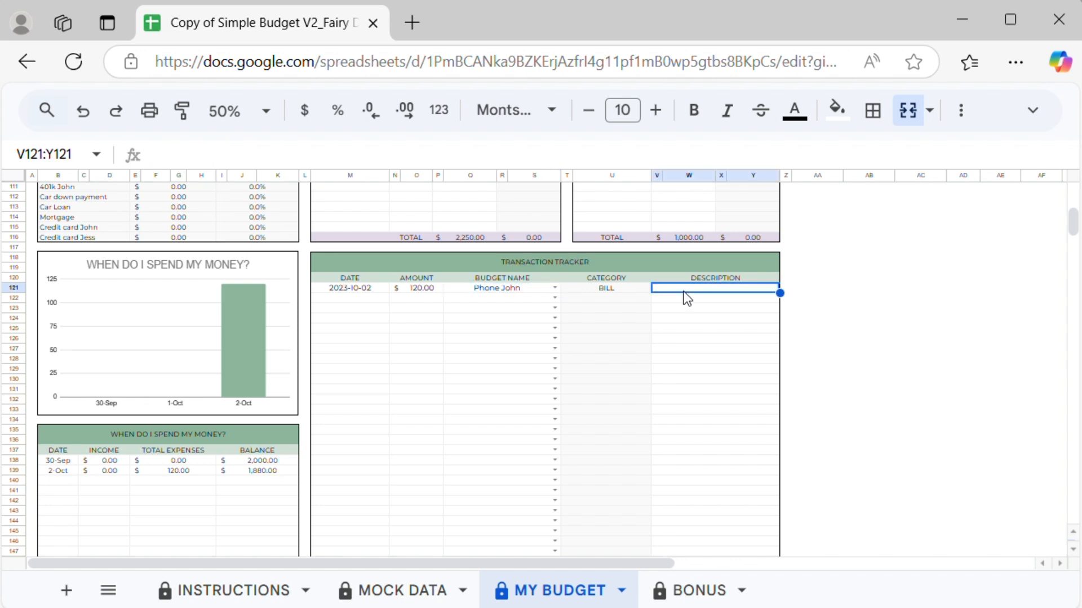
Step: Log a 50 transaction on 2023-10-11 for Netflix
click(382, 298)
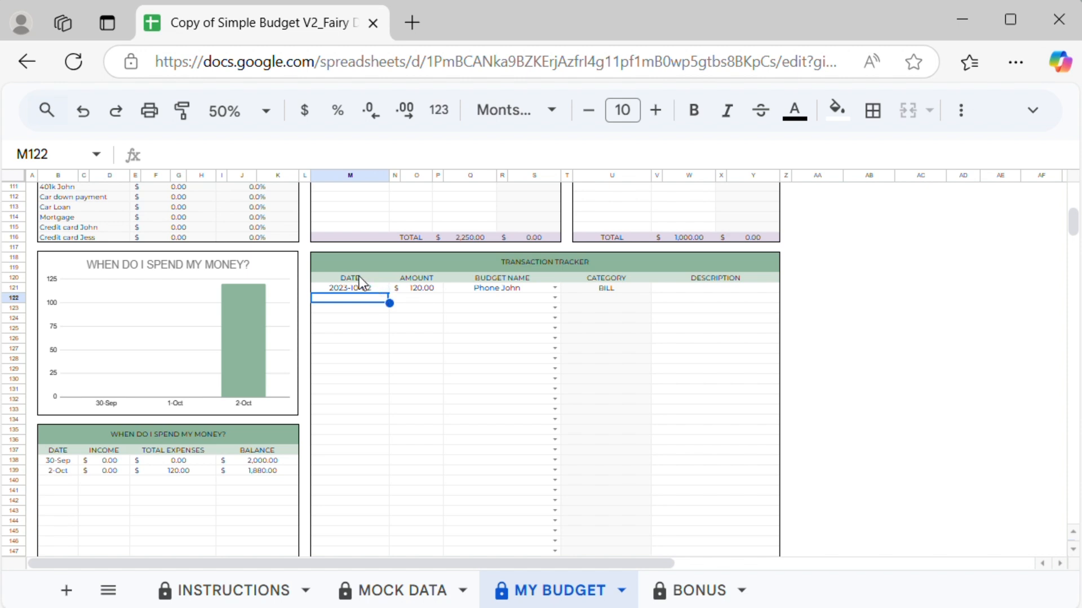
double_click(346, 298)
click(354, 420)
click(430, 299)
text(50)
click(555, 298)
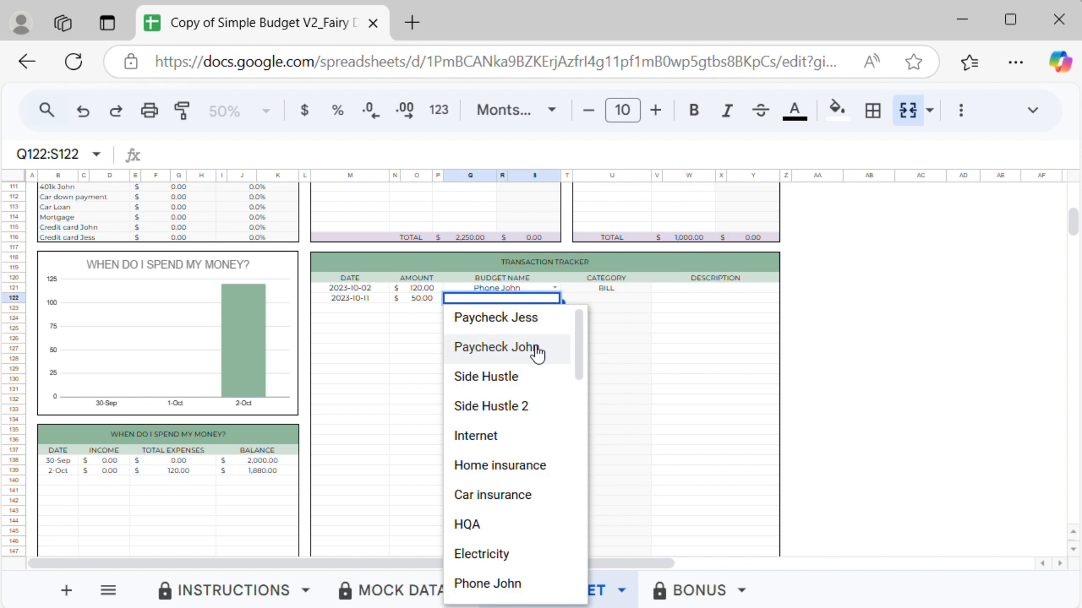
scroll(534, 353, down, 3)
click(523, 395)
Step: Log a 70 transaction on 2023-10-17 for Electricity
double_click(356, 309)
click(319, 461)
click(424, 309)
text(70)
click(555, 309)
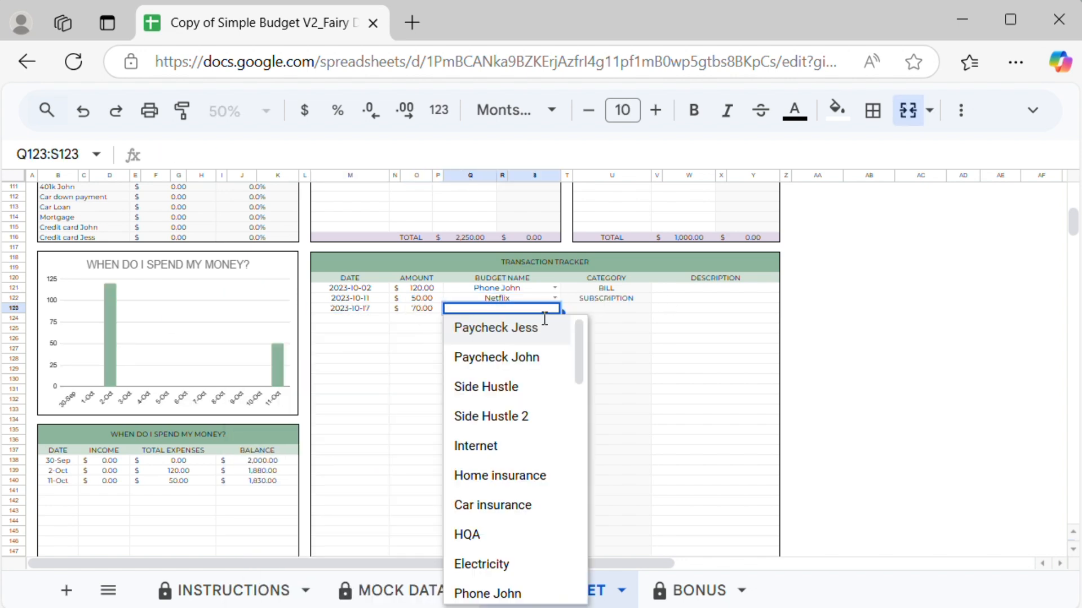
click(484, 563)
Step: Log a 1200 transaction on 2023-10-01 for the Mortgage
click(361, 317)
double_click(360, 318)
click(250, 408)
click(424, 319)
text(1200)
click(555, 319)
scroll(534, 502, down, 5)
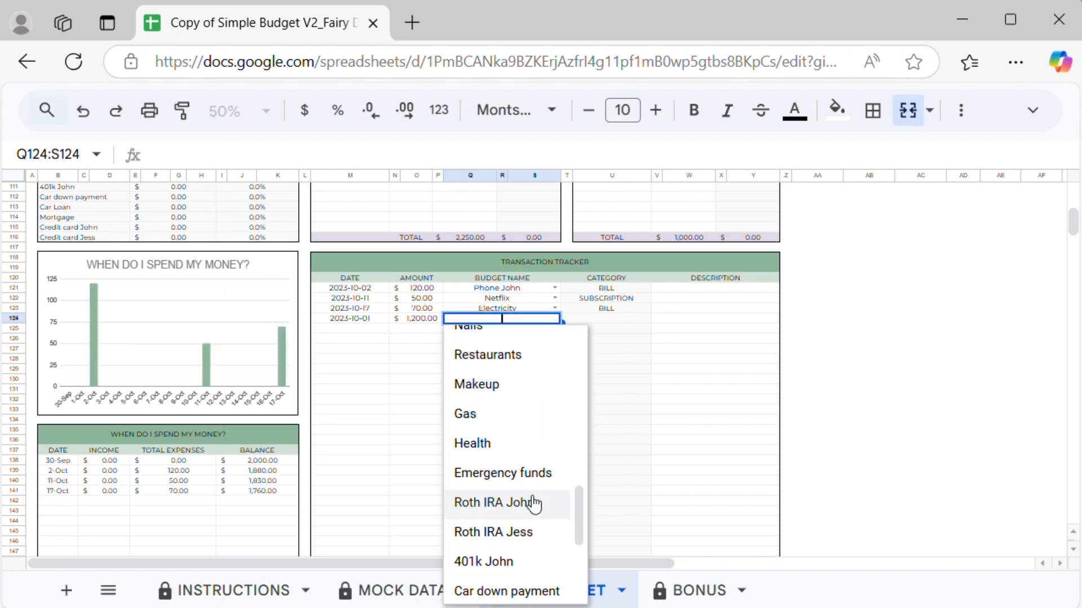
click(516, 523)
Step: Log a 500 transaction on 2023-10-12 for Car reparation
click(366, 329)
double_click(368, 329)
click(382, 435)
double_click(423, 329)
text(500)
click(555, 328)
click(492, 400)
Step: Log a 300 transaction on 2023-10-10 for Groceries
double_click(369, 339)
click(317, 435)
click(428, 339)
text(300)
click(555, 339)
scroll(508, 451, down, 5)
click(492, 433)
Step: Log a 50 transaction on 2023-10-05 for the first earner's phone budget
click(369, 349)
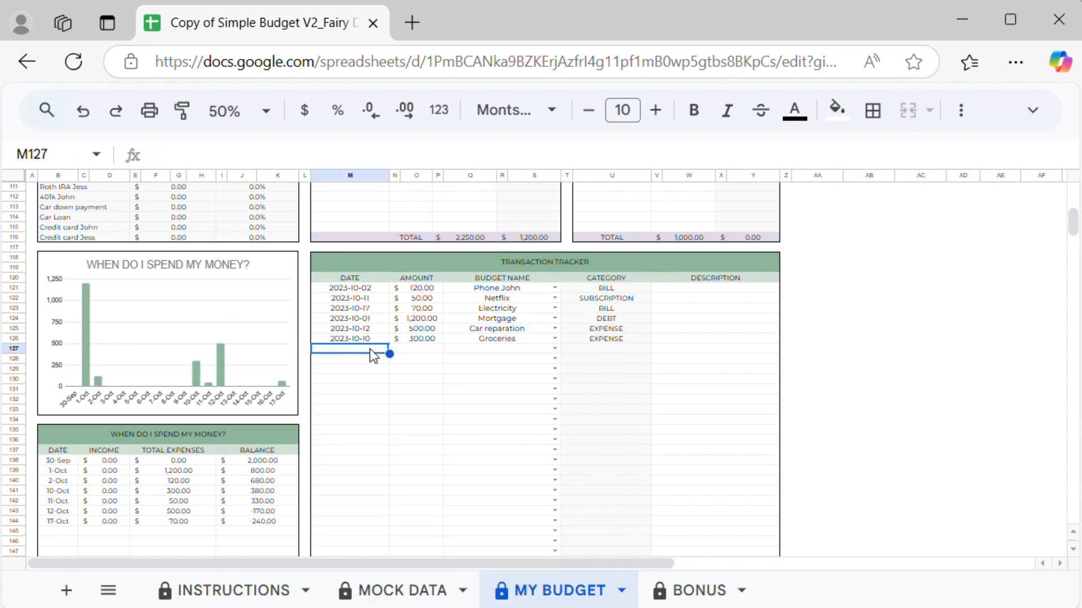
double_click(363, 351)
click(381, 434)
click(430, 350)
click(554, 349)
text(pho)
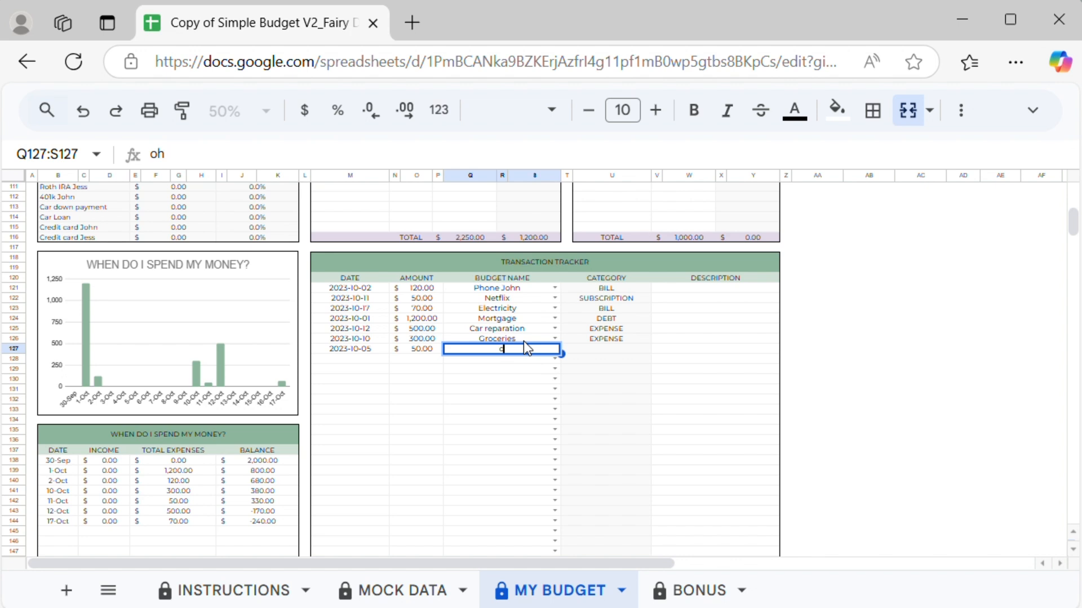
click(475, 389)
Step: Log a 15 transaction on 2023-10-03 for Amazon Prime
double_click(363, 361)
click(316, 406)
click(421, 360)
text(15)
click(554, 360)
text(ama)
click(489, 379)
Step: Log a 350 transaction on 2023-10-25 for the second earner's 401k
double_click(366, 371)
click(389, 477)
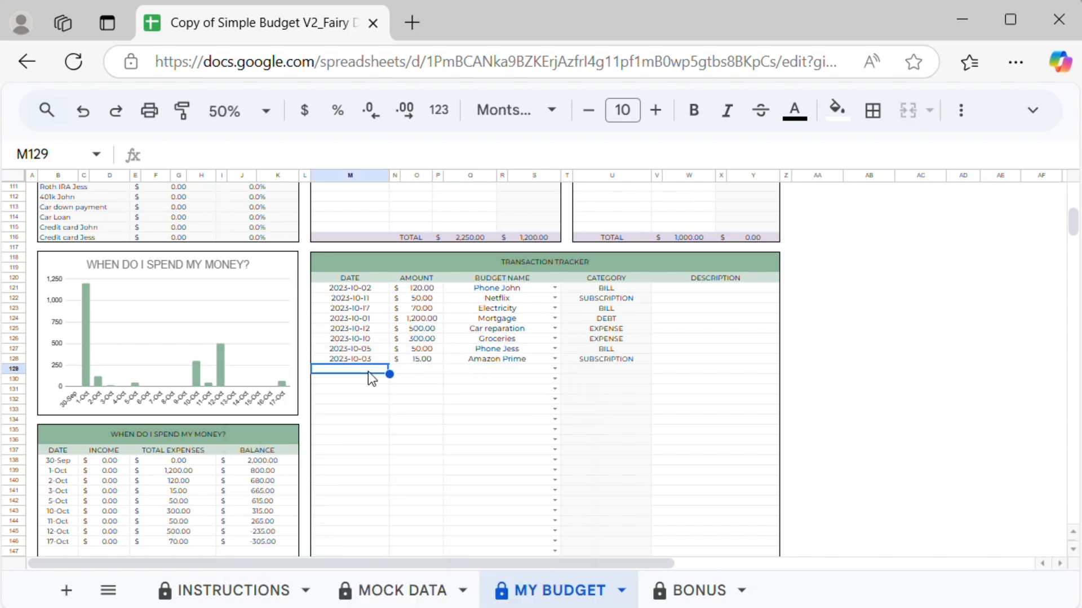
click(422, 370)
text(350)
click(555, 370)
text(401)
click(495, 389)
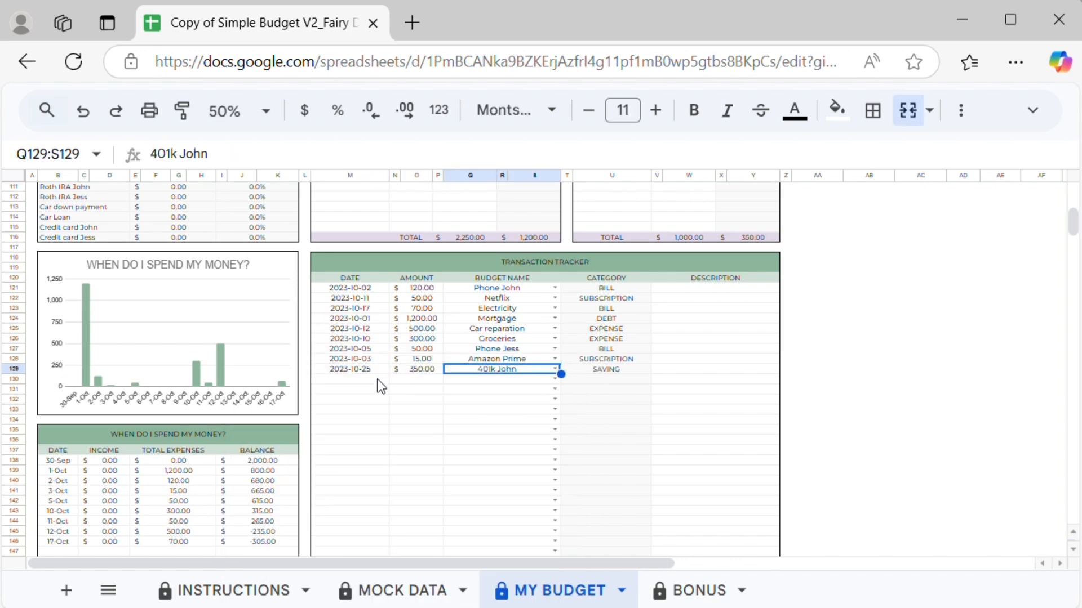
Step: Log a 200 transaction on 2023-10-27 for Restaurants
double_click(376, 381)
click(435, 488)
click(411, 381)
text(200)
click(554, 380)
text(res)
click(528, 401)
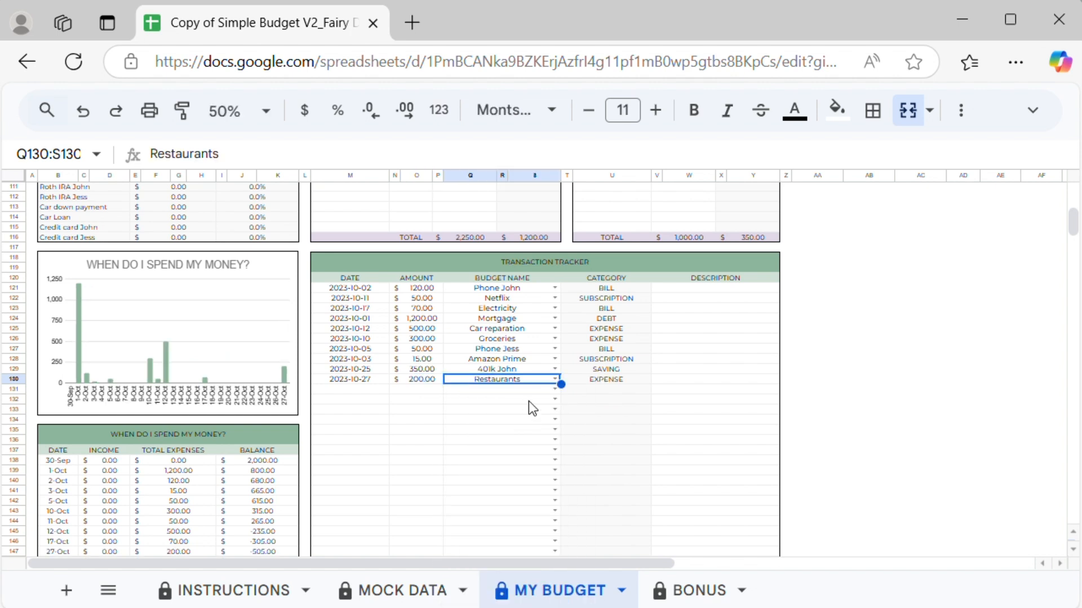
Step: Log a 50 transaction on 2023-10-17 for Health
double_click(361, 390)
click(366, 305)
click(421, 389)
text(50)
click(555, 390)
text(he)
click(482, 418)
Step: Log a 400 transaction on 2023-10-25 for the second earner's credit card
double_click(370, 400)
click(348, 278)
click(421, 400)
text(400)
click(555, 400)
text(cre)
click(529, 420)
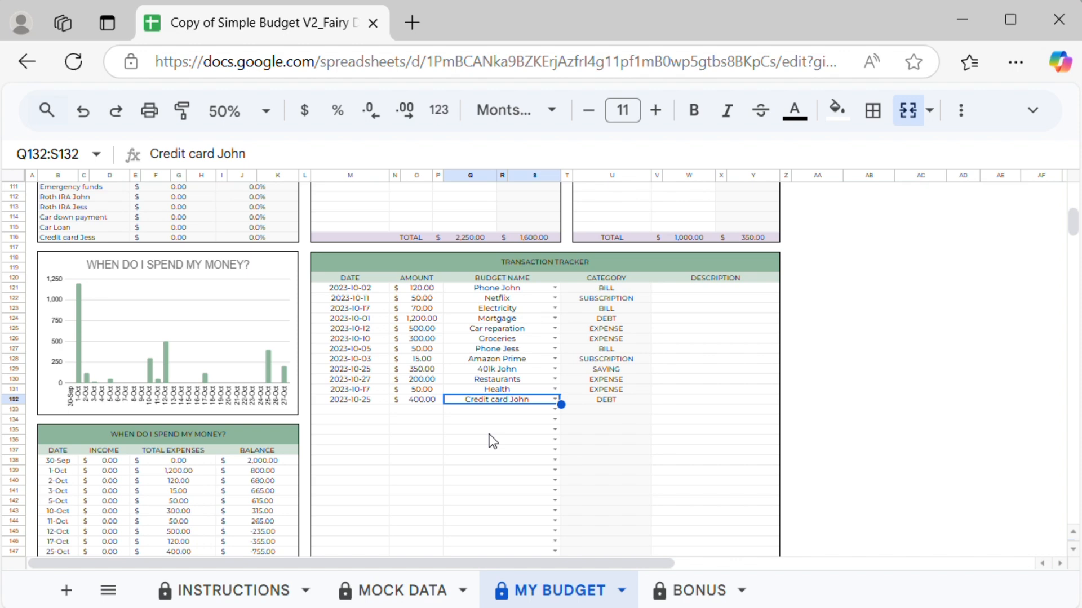
Step: Log a 350 transaction on 2023-10-31 for the first earner's credit card
double_click(376, 411)
click(368, 367)
click(423, 410)
text(350)
click(555, 410)
text(cre)
click(533, 426)
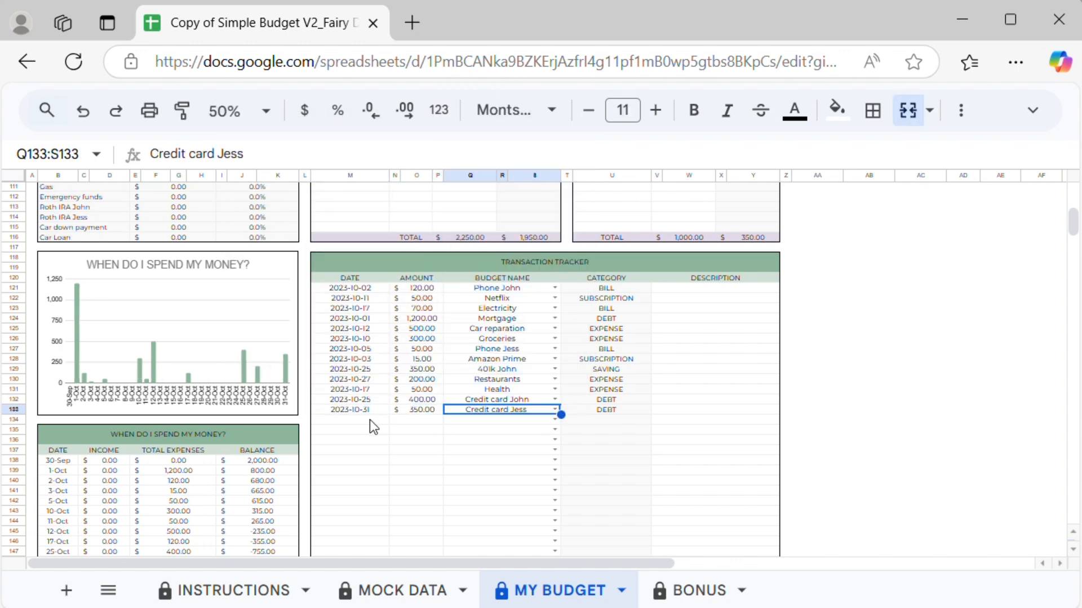
Step: Log a 50 transaction on 2023-10-16 for Restaurants
double_click(373, 421)
click(345, 336)
click(423, 421)
text(50)
click(555, 419)
text(res)
click(531, 390)
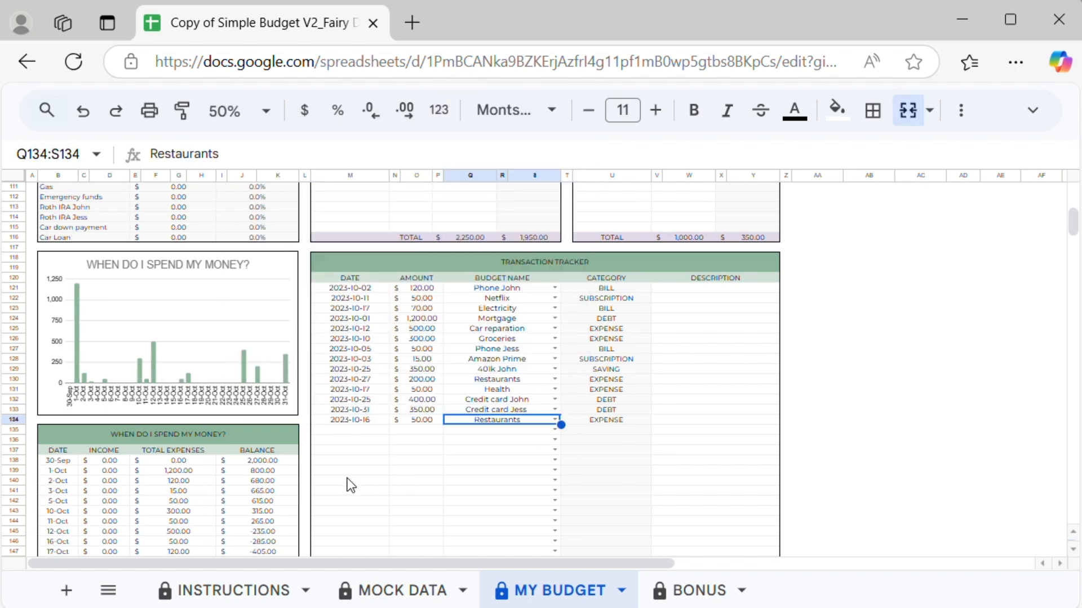
Step: Log a 90 transaction on 2023-10-25 for Internet
double_click(349, 430)
click(390, 361)
click(423, 430)
text(90)
click(555, 430)
click(473, 287)
Step: Log a 100 transaction on 2023-10-19 for Home insurance
click(353, 440)
double_click(352, 441)
click(413, 356)
click(425, 442)
text(100)
click(555, 440)
text(hom)
click(522, 420)
Step: Log a 200 transaction on 2023-10-25 for Car insurance
click(374, 450)
double_click(356, 452)
click(390, 381)
click(423, 451)
text(200)
click(555, 450)
text(car i)
click(553, 439)
Step: Log a 50 transaction on 2023-10-15 for HOA
click(351, 464)
double_click(351, 464)
click(254, 307)
click(421, 461)
text(50)
click(554, 461)
click(489, 338)
Step: Log a 15 transaction on 2023-10-07 for Disney
double_click(350, 471)
click(444, 259)
click(421, 471)
text(15)
click(555, 471)
text(dis)
click(471, 446)
Step: Log a 20 transaction on 2023-10-21 for Gym membership
double_click(349, 480)
click(445, 328)
click(421, 481)
text(20)
click(555, 481)
click(554, 469)
Step: Log a 15 transaction on 2023-10-09 for Dollar Tree
double_click(348, 489)
click(286, 310)
click(420, 492)
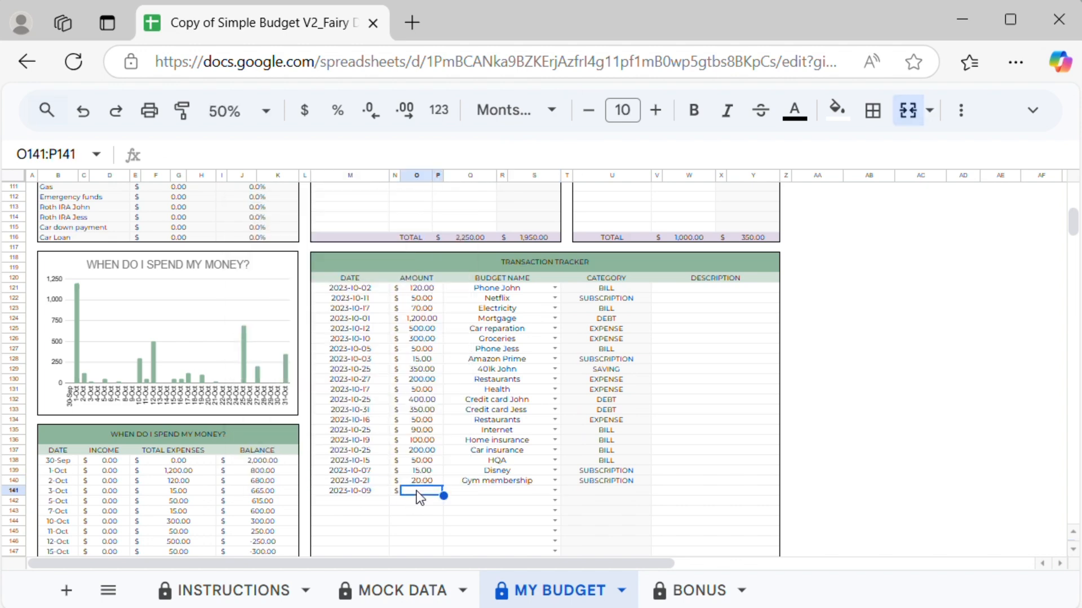
text(15)
click(555, 491)
text(dol)
click(538, 471)
Step: Log a 90 transaction on 2023-10-26 for Pets
click(364, 500)
double_click(352, 501)
click(381, 377)
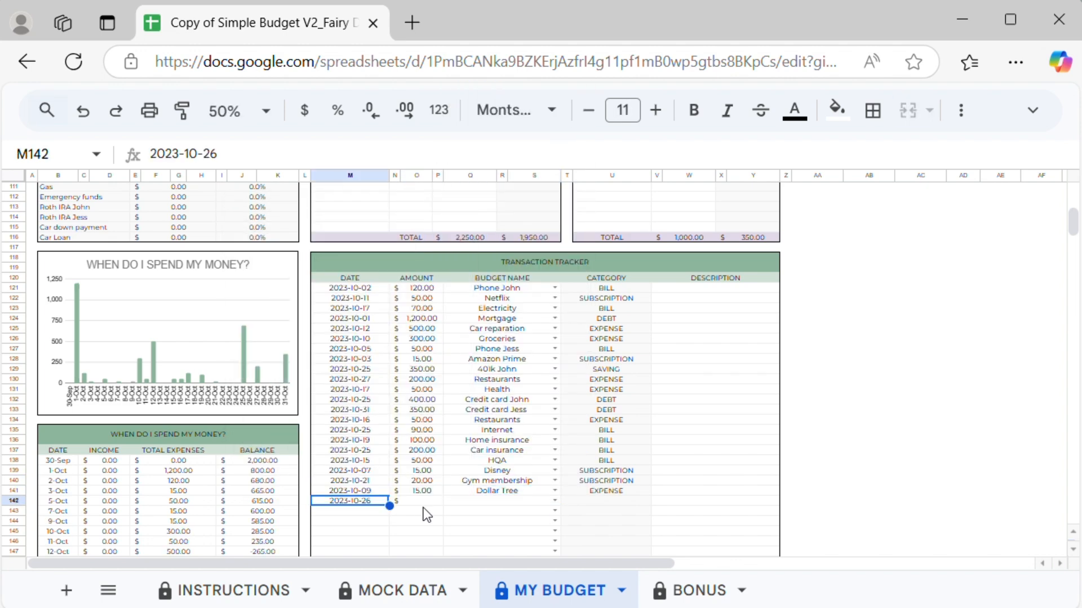
click(422, 502)
text(90)
click(555, 501)
text(pet)
click(503, 485)
Step: Log a 150 transaction on 2023-10-30 for Clothes
double_click(350, 511)
click(286, 418)
click(417, 513)
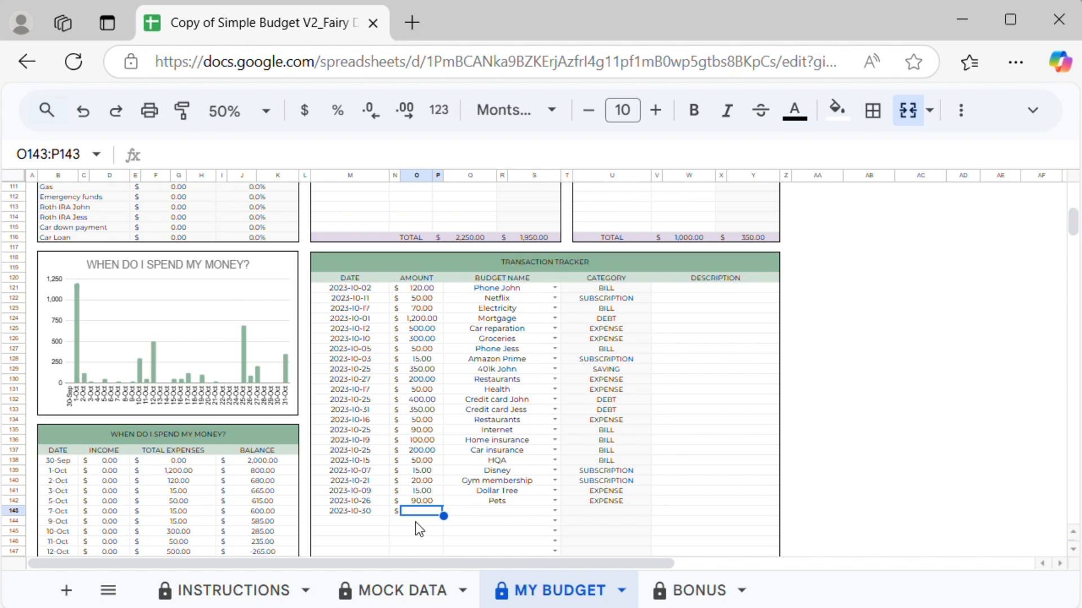
text(150)
click(555, 511)
text(clo)
click(524, 493)
Step: Log a 50 transaction on 2023-10-06 for Hair cut
scroll(542, 440, down, 1)
double_click(352, 467)
click(413, 257)
click(428, 467)
text(50)
click(555, 467)
text(hai)
click(539, 450)
Step: Log a 40 transaction on 2023-10-18 for Nails
double_click(362, 478)
click(426, 479)
text(40)
click(555, 478)
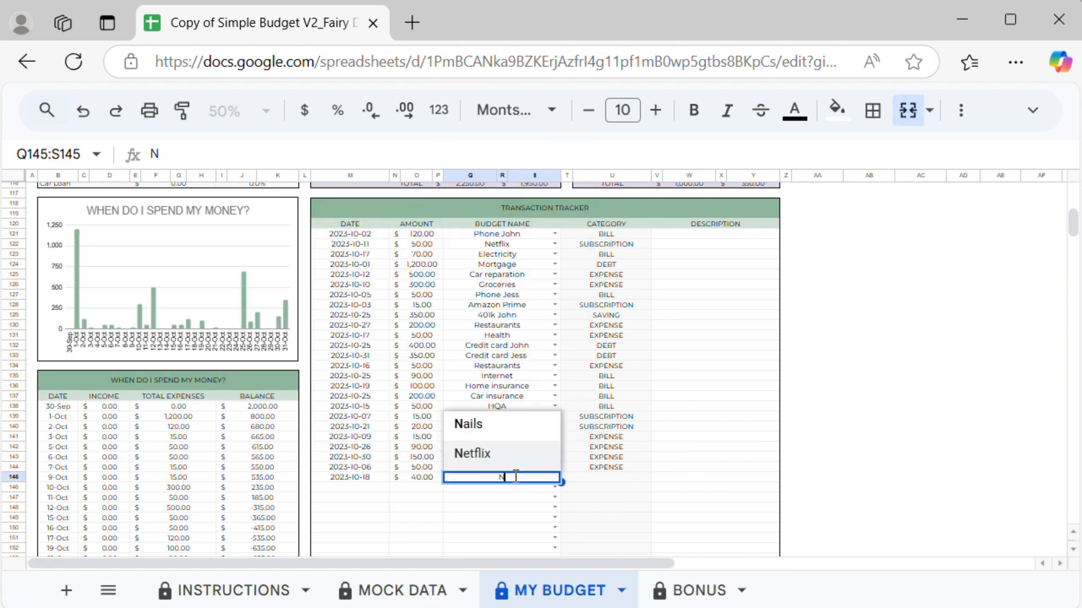
text(dat)
click(519, 460)
Step: Log a 50 transaction on 2023-10-22 for Makeup
click(369, 488)
double_click(363, 488)
click(247, 369)
click(408, 489)
text(50)
click(555, 488)
click(544, 473)
Step: Log a 125 transaction on 2023-10-09 for Gas
double_click(363, 497)
click(288, 314)
click(420, 498)
text(125)
click(555, 498)
Step: Log a 200 transaction on 2023-10-30 for Emergency funds
scroll(536, 478, down, 1)
click(358, 457)
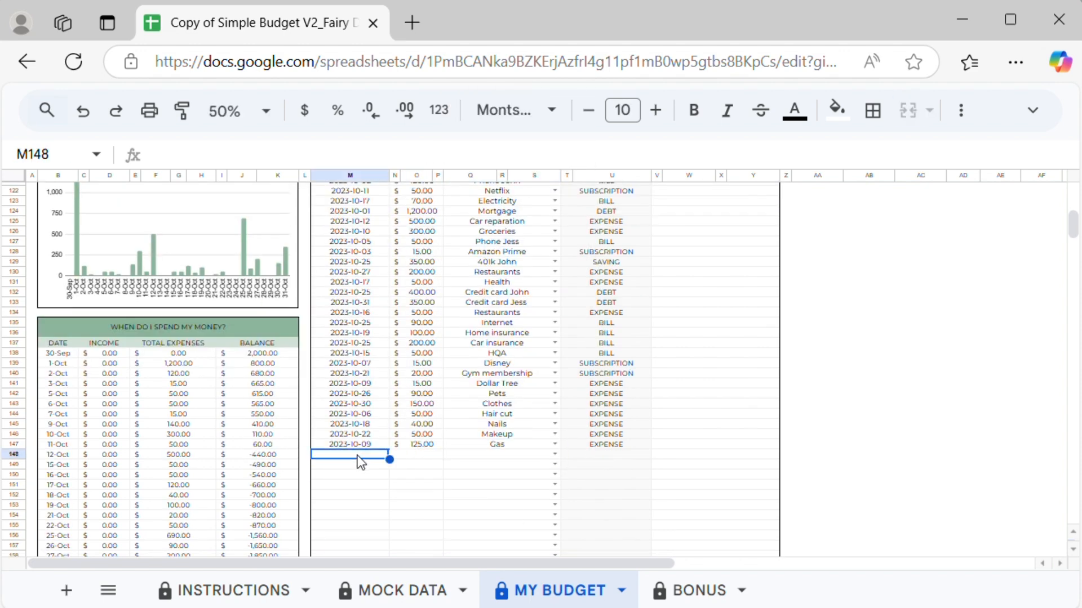
double_click(358, 455)
click(287, 369)
click(428, 455)
text(200)
click(541, 456)
text(eme)
click(535, 437)
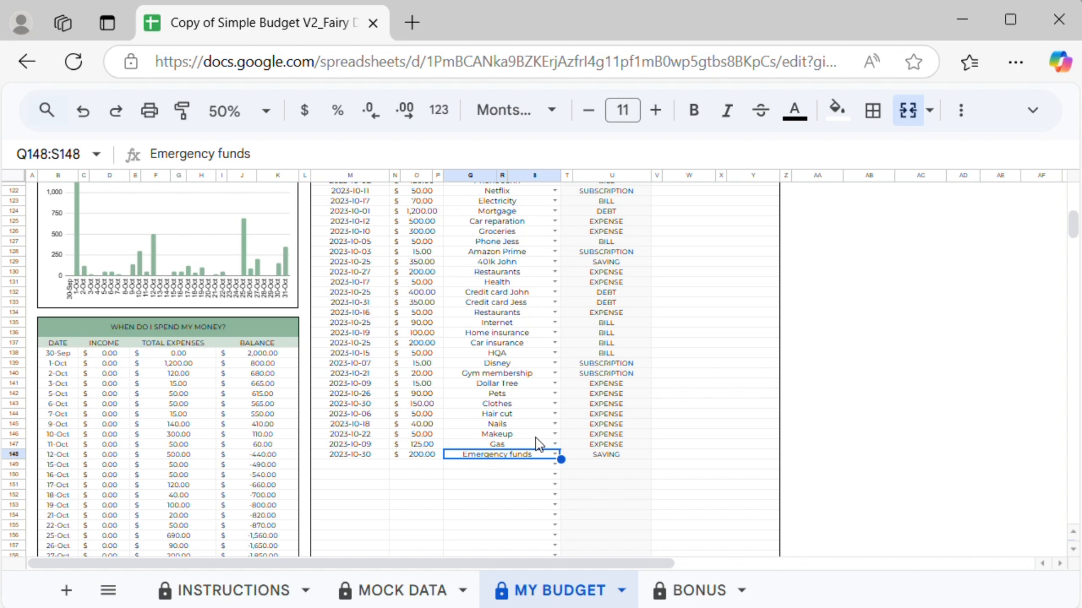
Step: Log a 200 transaction on 2023-10-25 for the first earner's Roth IRA
double_click(360, 464)
click(369, 345)
click(419, 466)
text(2)
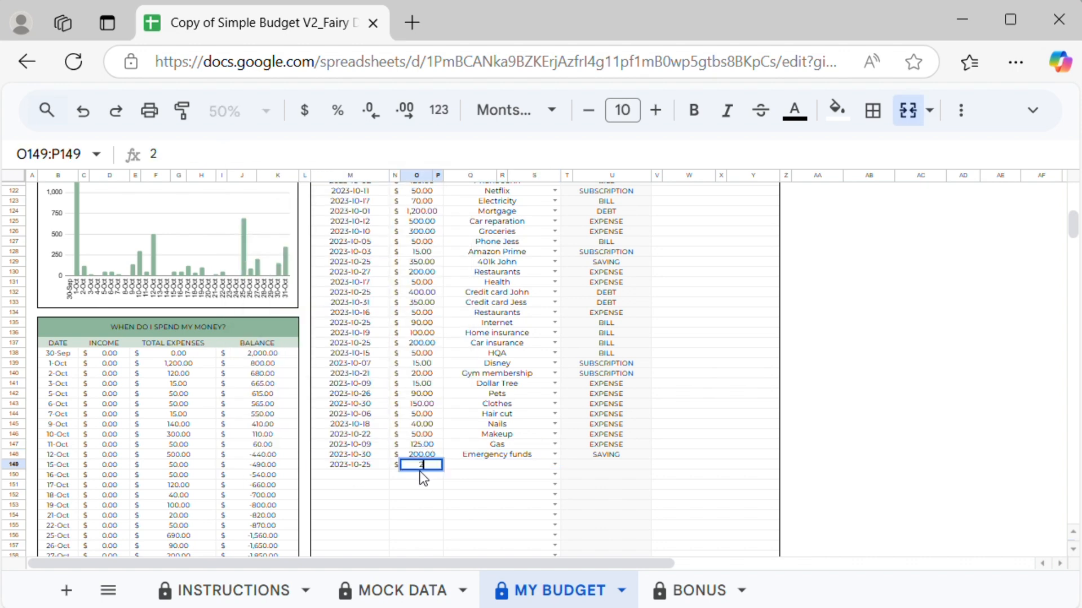
text(00)
click(541, 465)
text(roth)
click(498, 410)
Step: Log a 200 transaction on 2023-10-19 for the second earner's Roth IRA
click(357, 475)
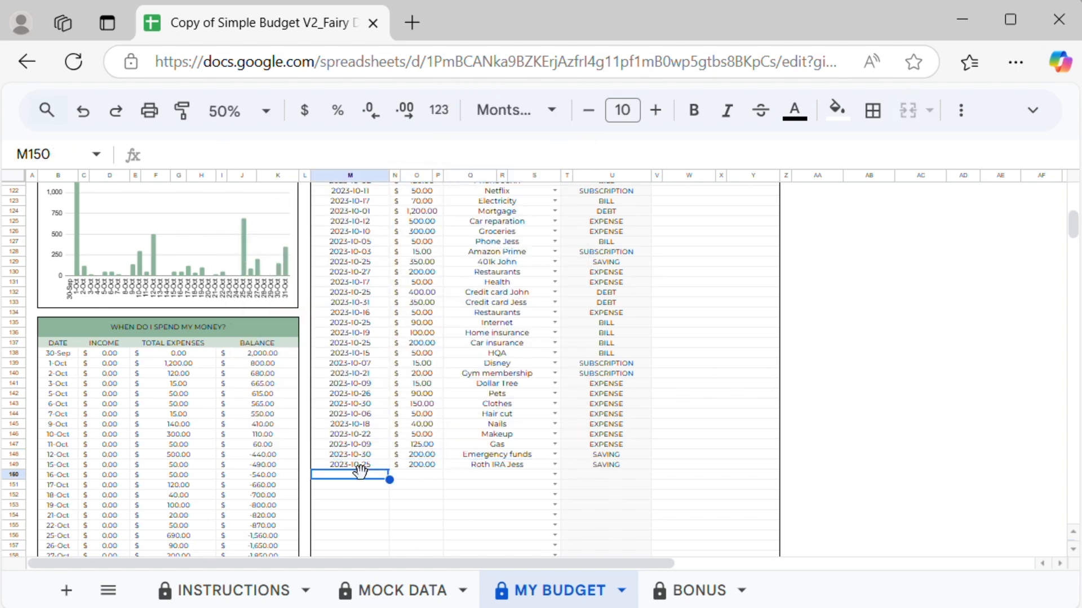
double_click(360, 474)
click(383, 328)
click(437, 477)
text(200)
click(555, 474)
text(roth)
click(553, 457)
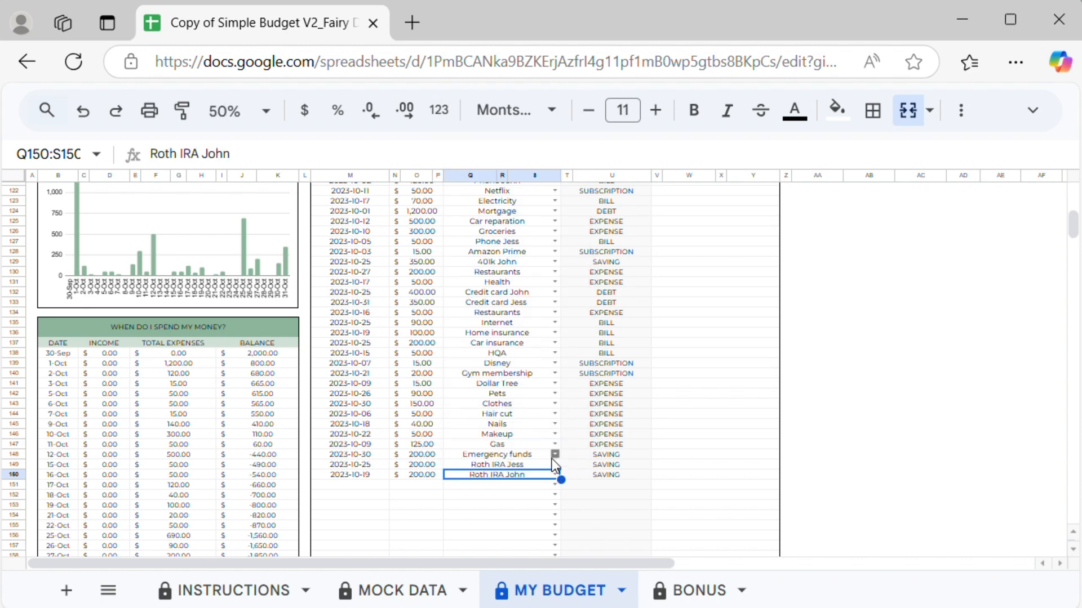
Step: Log a 400 transaction on 2023-10-23 for Car down payment
double_click(361, 485)
click(288, 367)
click(421, 485)
text(400)
click(555, 485)
text(car)
click(501, 342)
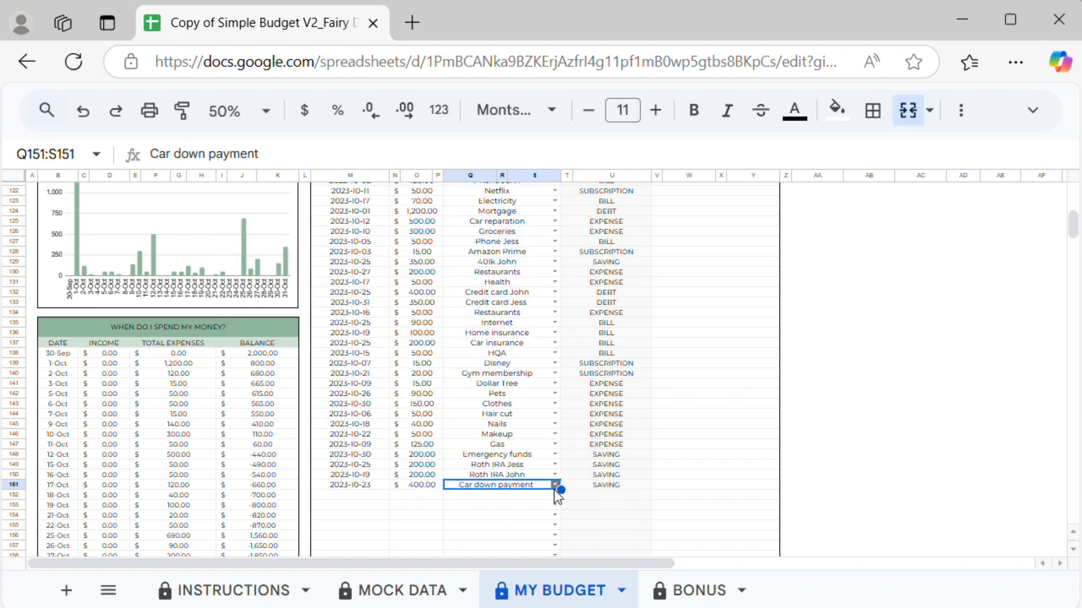
Step: Log a 300 transaction on 2023-10-23 for Car Loan
double_click(360, 495)
click(288, 372)
click(422, 495)
text(300)
click(555, 495)
text(car)
click(508, 391)
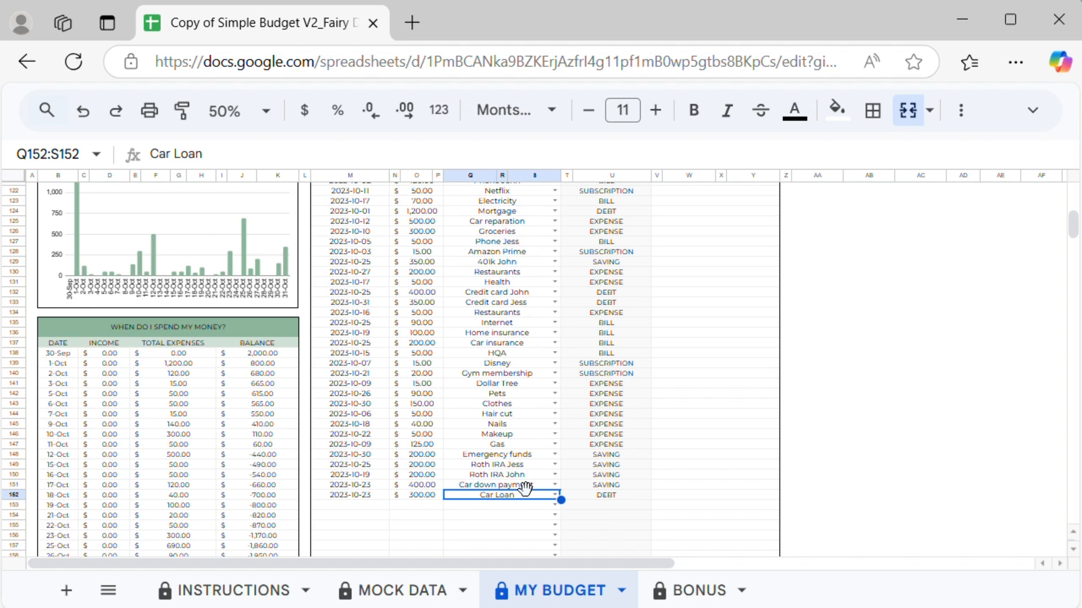
Step: Log a 2000 income transaction on 2023-10-05 for the first earner's paycheck
double_click(356, 505)
click(380, 295)
click(429, 506)
text(2000)
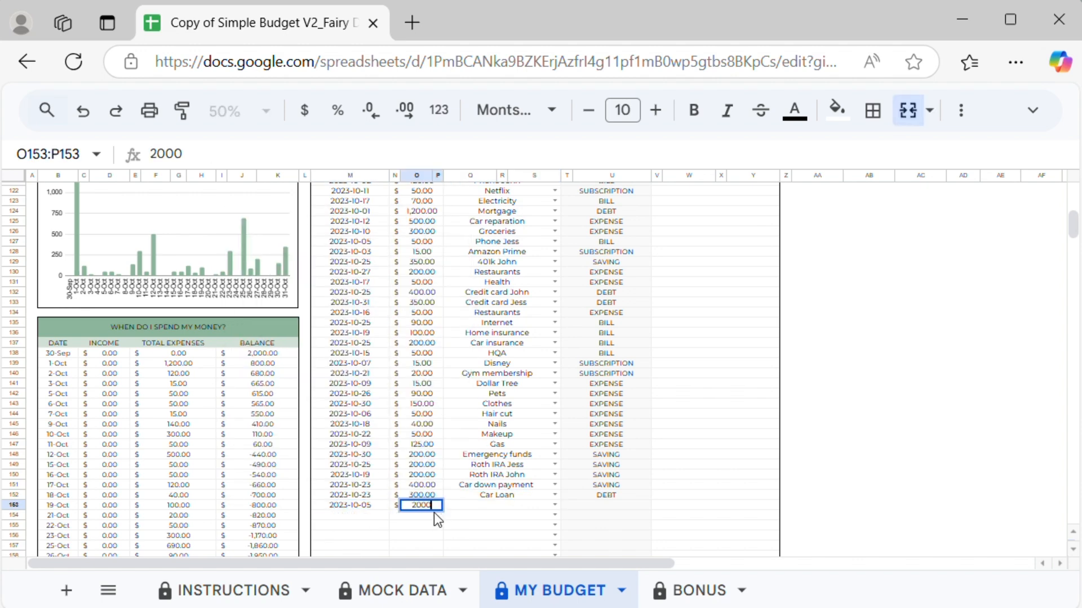
scroll(430, 507, down, 1)
click(555, 451)
click(539, 437)
Step: Log a 2000 income transaction on 2023-10-12 for the second earner's paycheck
click(350, 462)
double_click(361, 462)
click(380, 287)
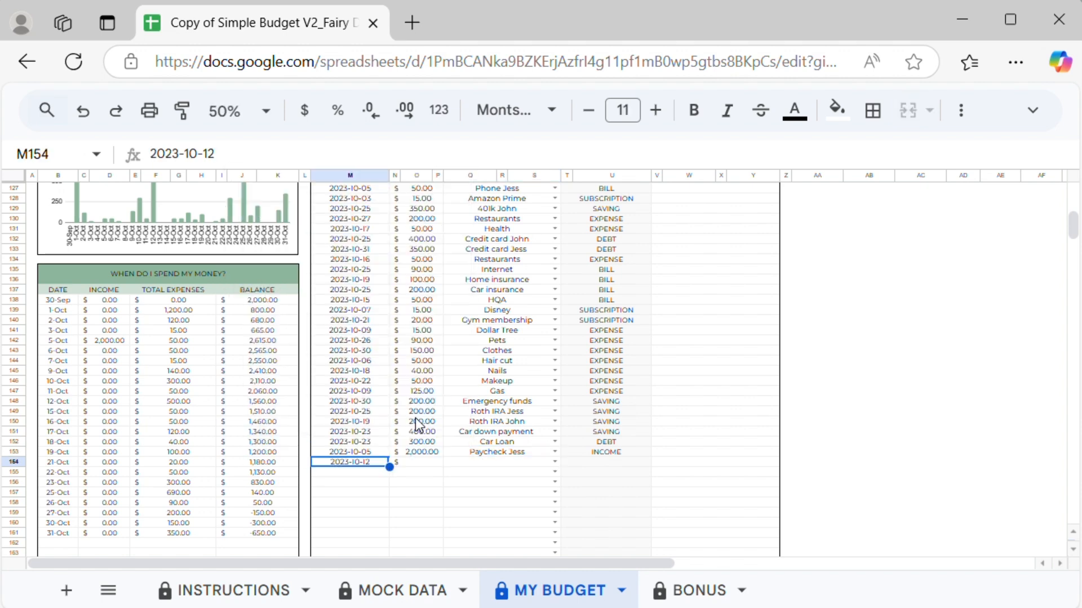
click(422, 462)
text(2000)
click(555, 462)
click(555, 424)
Step: Log a 2000 income transaction on 2023-10-19 for the first earner's paycheck
click(377, 473)
double_click(377, 473)
click(380, 326)
click(431, 463)
click(431, 472)
text(2000)
click(555, 472)
click(512, 449)
Step: Log a 2000 income transaction on 2023-10-26 for the second earner's paycheck
double_click(369, 483)
click(380, 367)
click(426, 483)
text(2000)
click(555, 483)
click(533, 441)
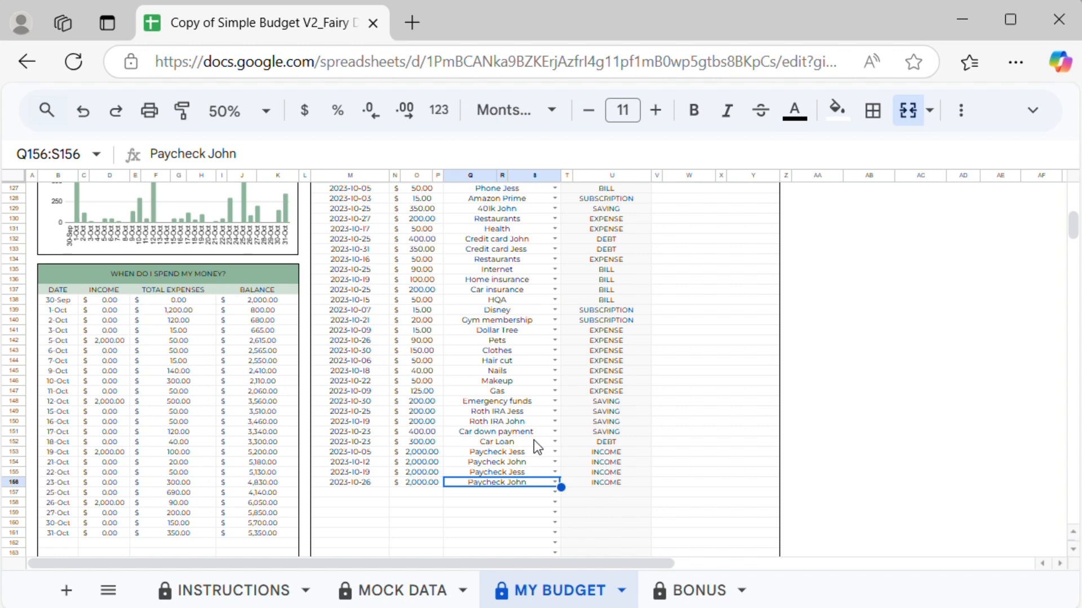
Step: Enter a 500 amount and the Side Hustle budget name in the transaction row dated 2023-10-10
click(428, 493)
text(500)
click(555, 493)
click(476, 411)
Step: Log a 600 transaction on 2023-10-24 for Side Hustle 2
click(358, 503)
double_click(357, 503)
click(319, 379)
click(422, 503)
text(600)
click(555, 503)
text(s)
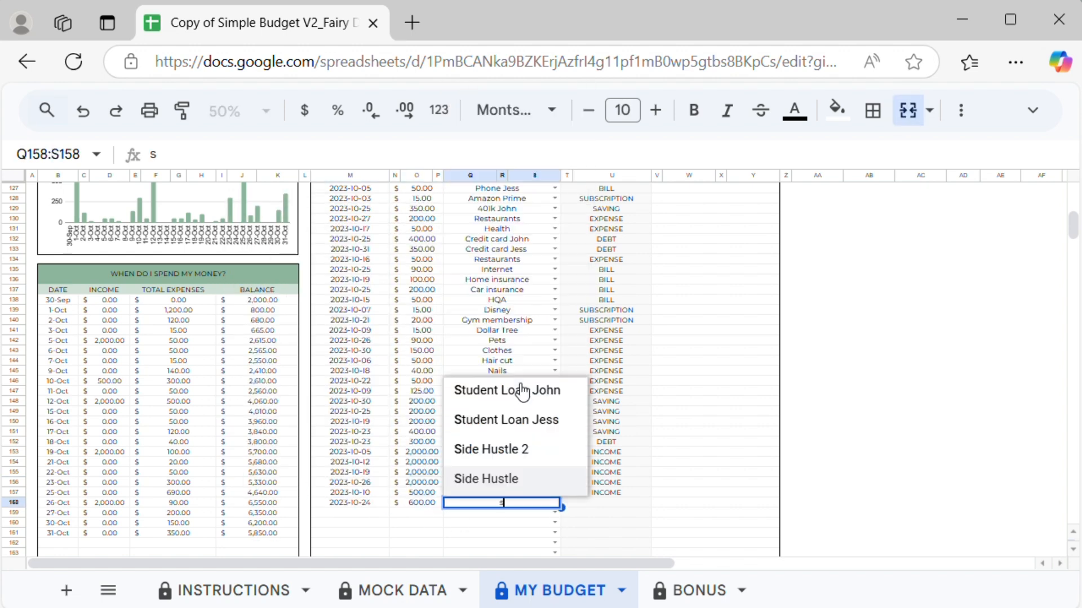
click(541, 451)
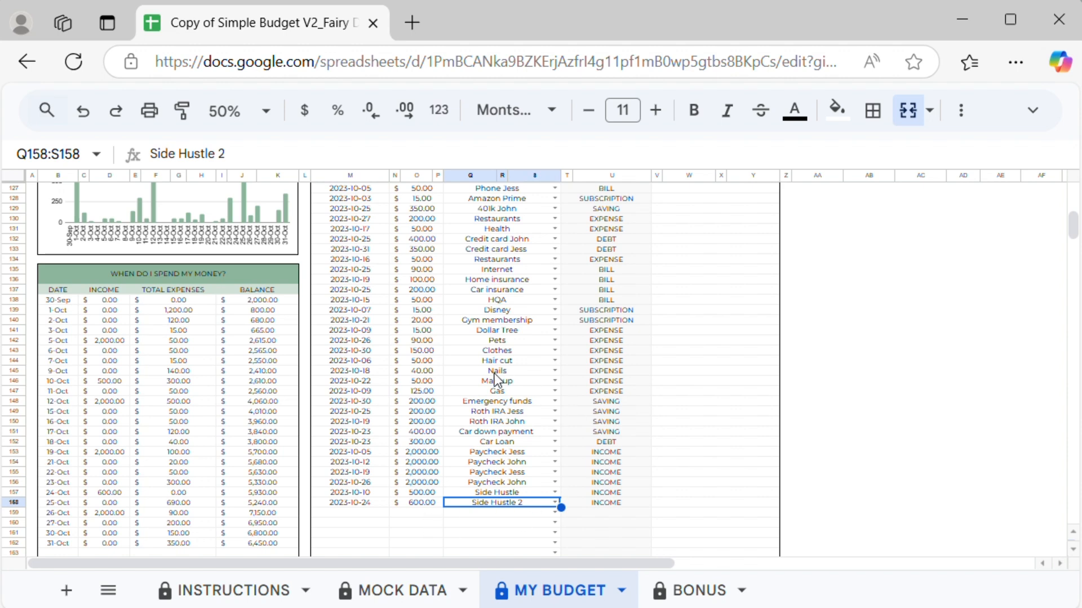
Step: Review the dashboard totals and the sums of the spending and daily expense columns across the My Budget sheet
scroll(292, 431, up, 5)
scroll(291, 428, up, 12)
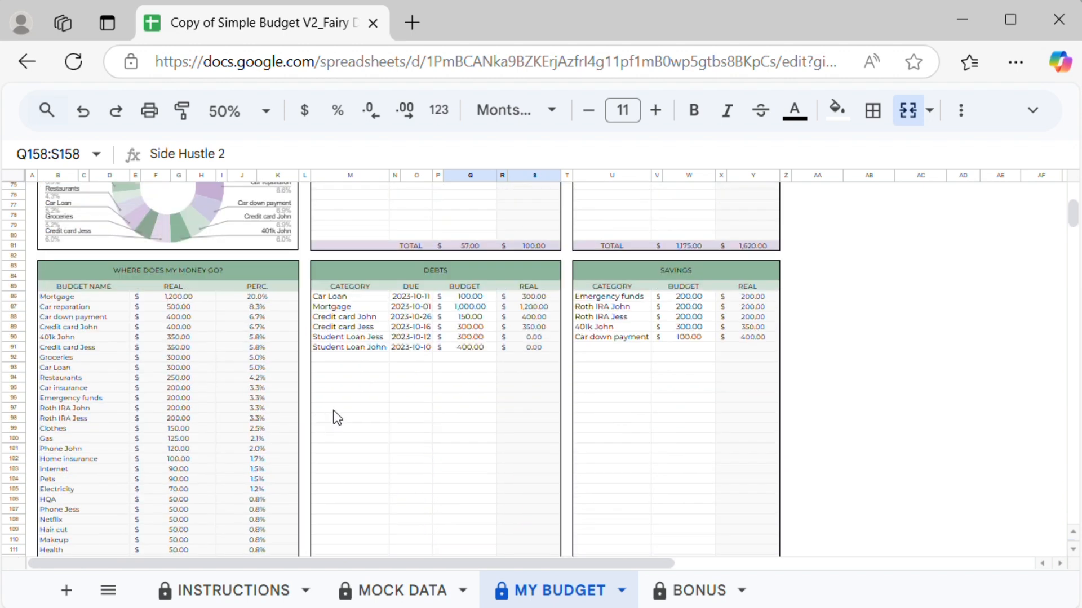
scroll(325, 389, down, 4)
scroll(326, 389, up, 2)
drag(101, 244, 93, 478)
drag(197, 244, 191, 475)
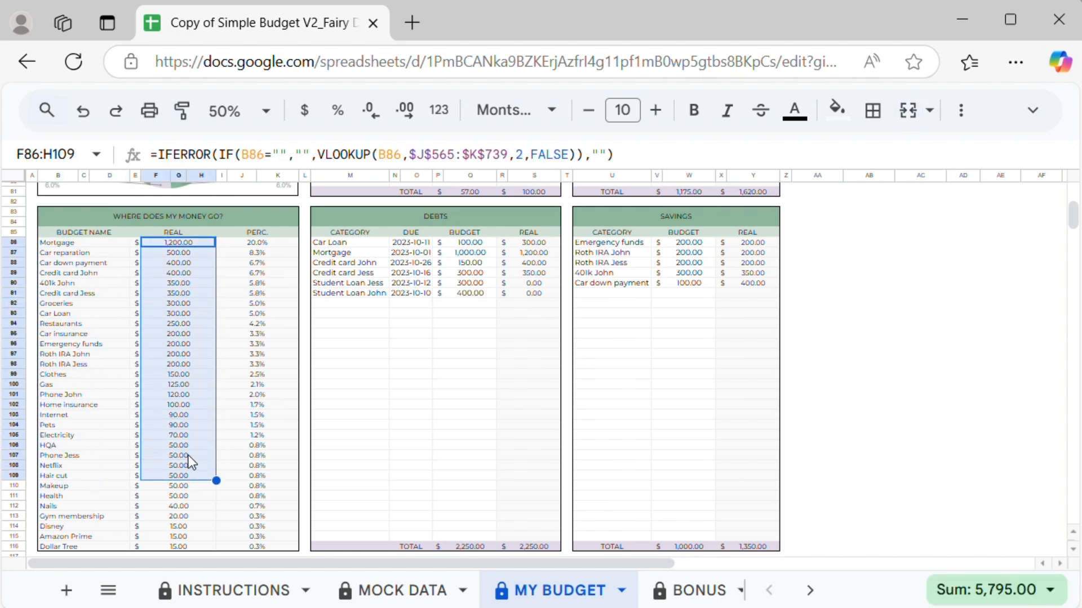
scroll(251, 356, down, 9)
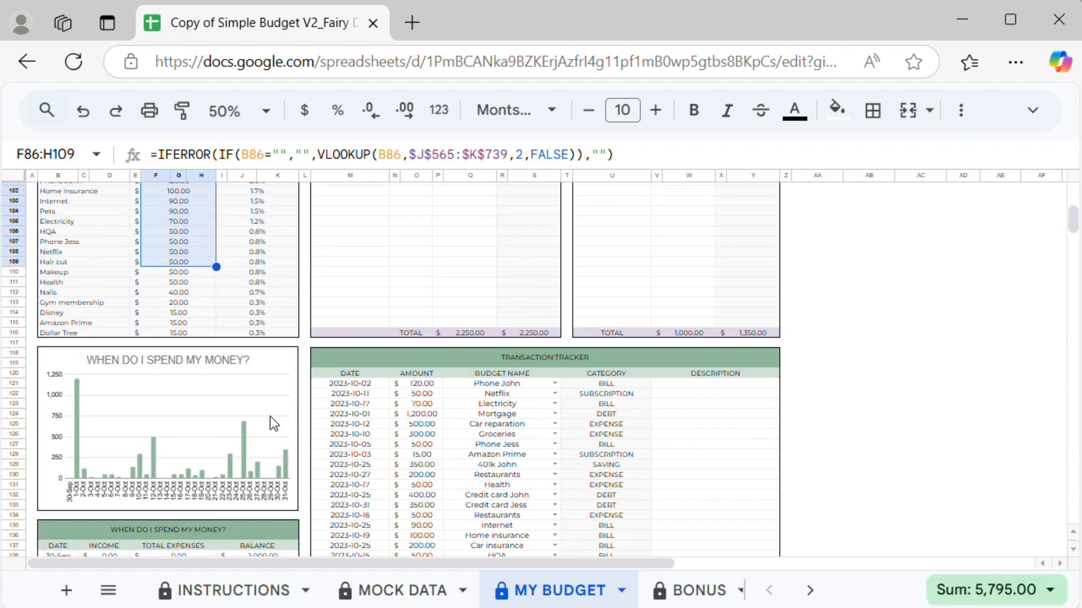
scroll(316, 390, down, 7)
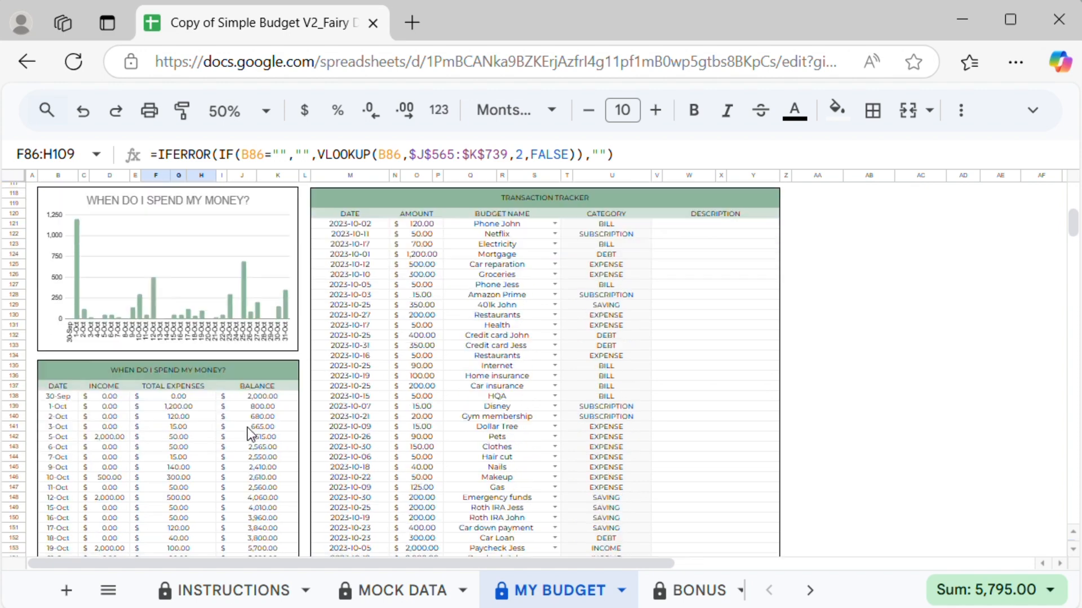
drag(71, 291, 60, 401)
drag(179, 300, 179, 381)
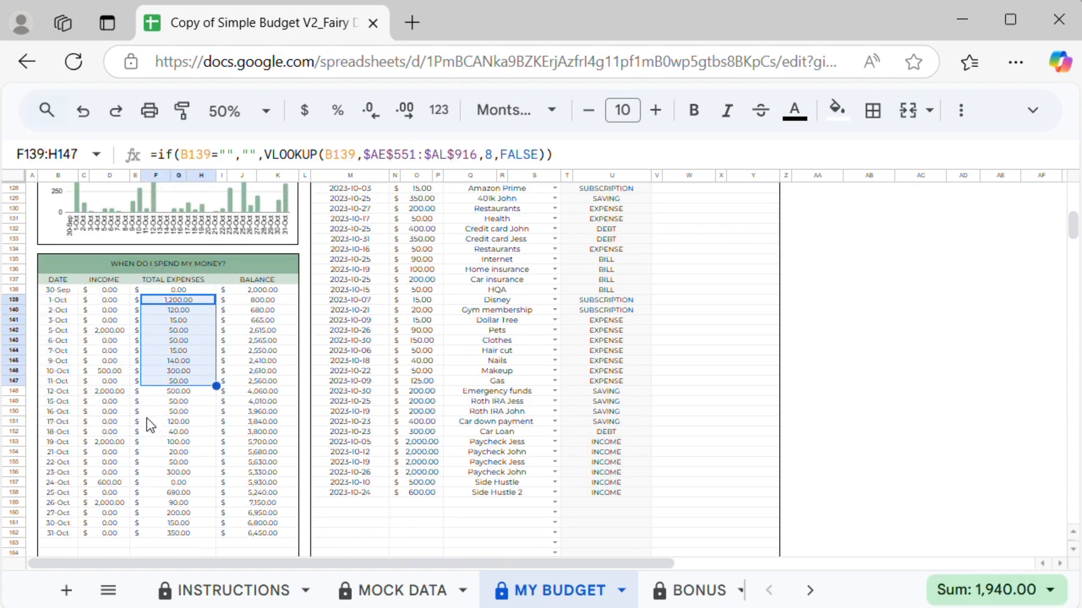
scroll(636, 369, up, 12)
scroll(629, 362, up, 20)
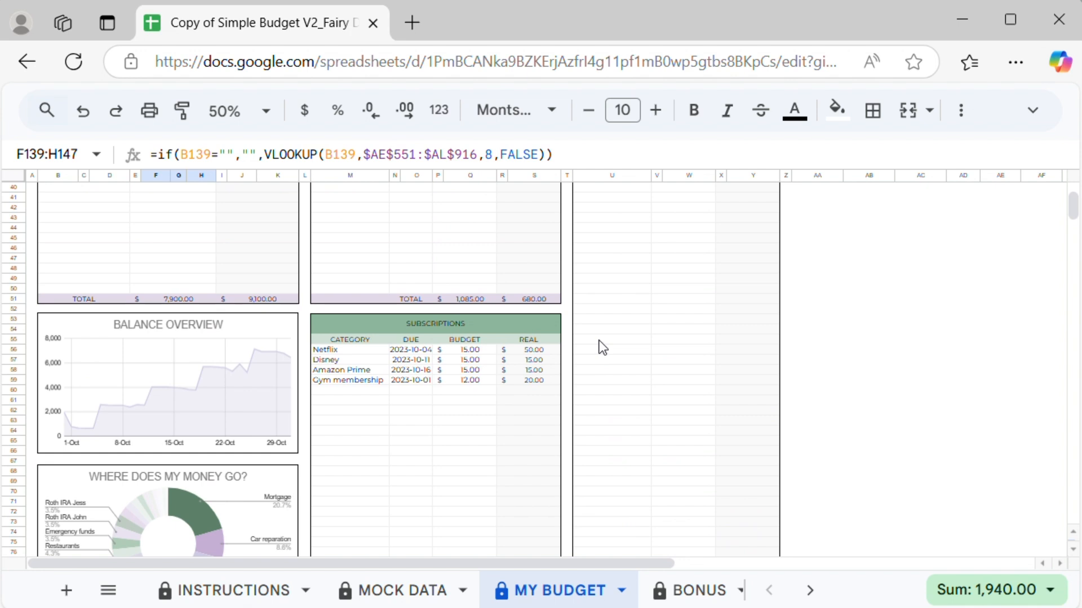
scroll(697, 373, up, 1)
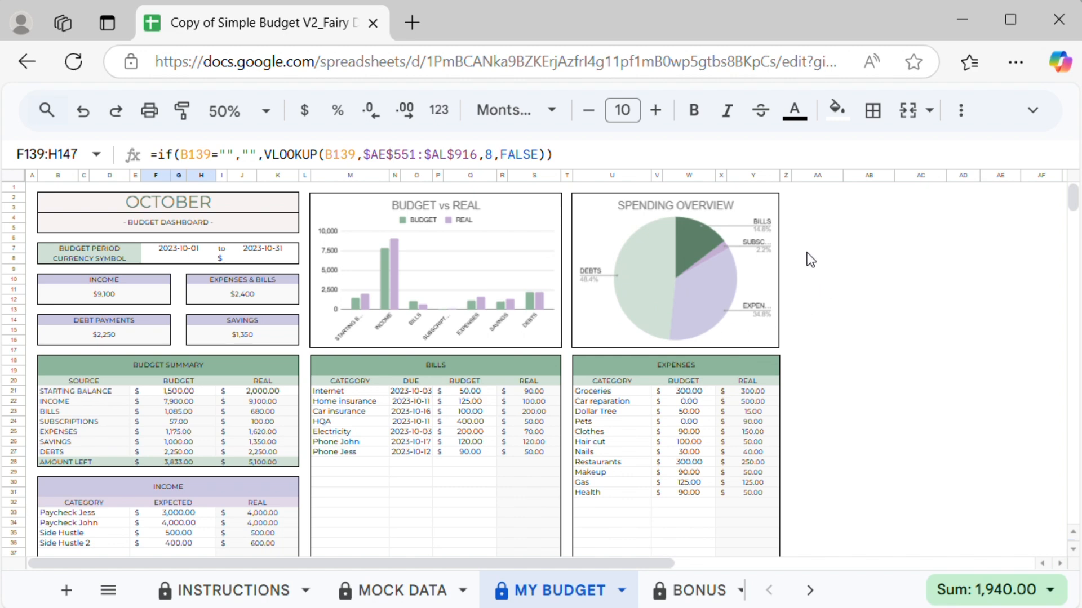
scroll(717, 279, down, 10)
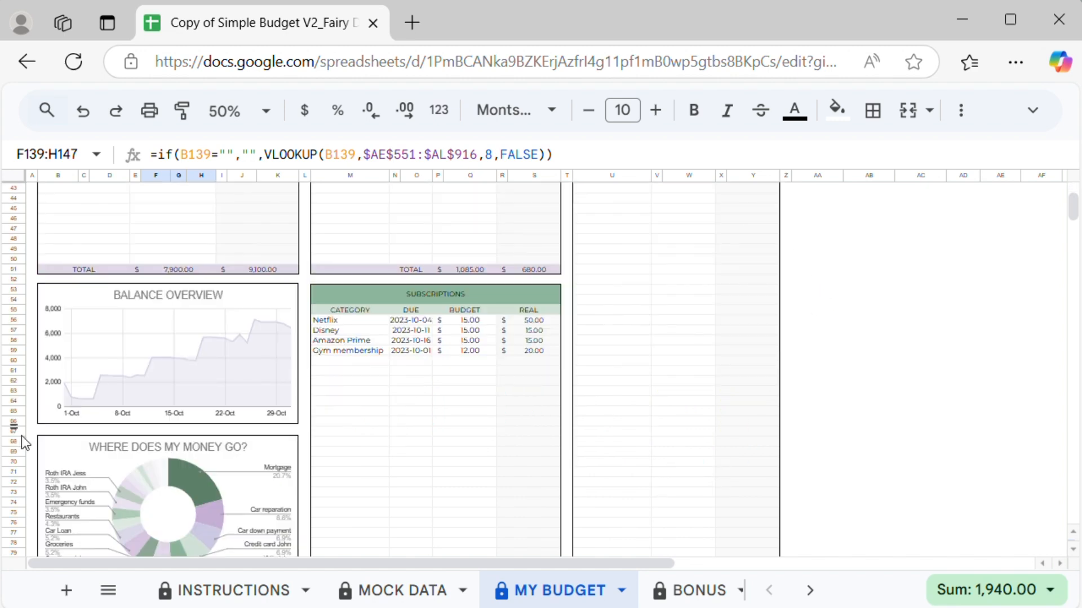
Step: Switch to the BONUS sheet and add a New Home saving goal with a 20000 goal amount
click(699, 592)
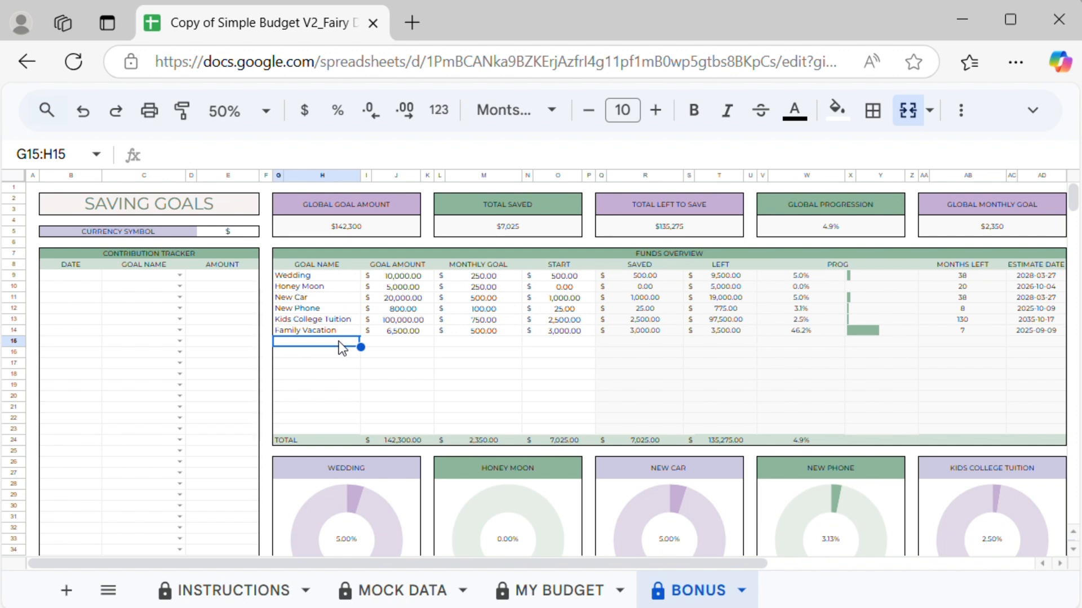
text(New Home)
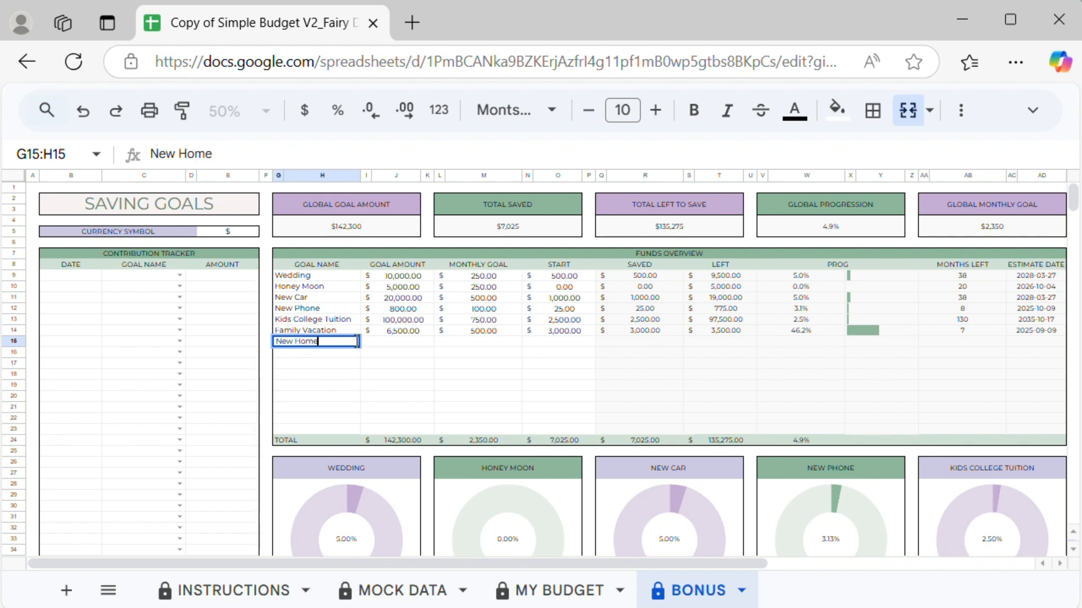
click(417, 350)
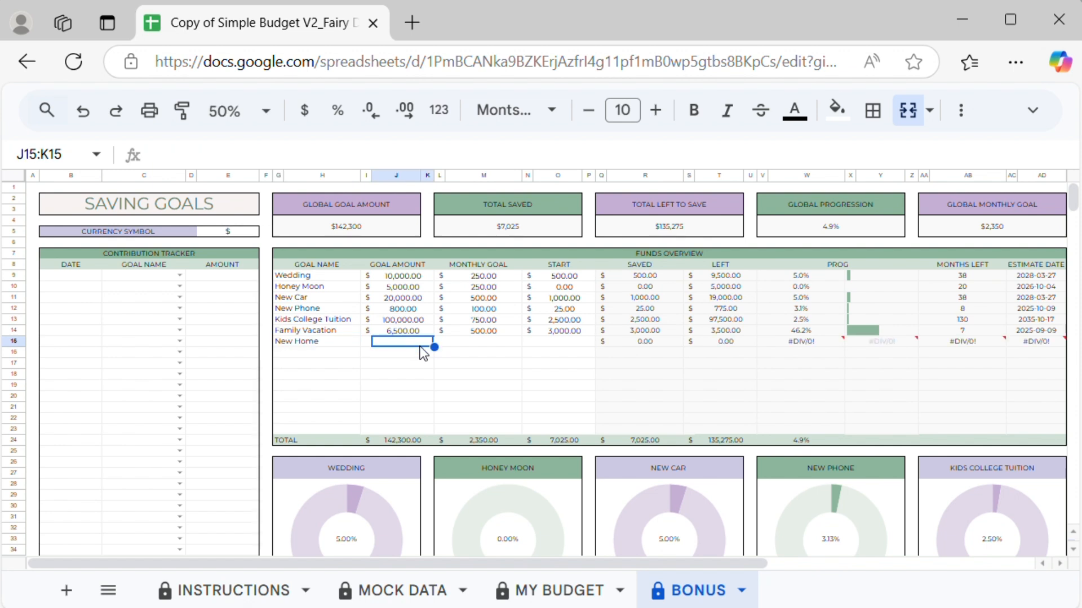
text(20000)
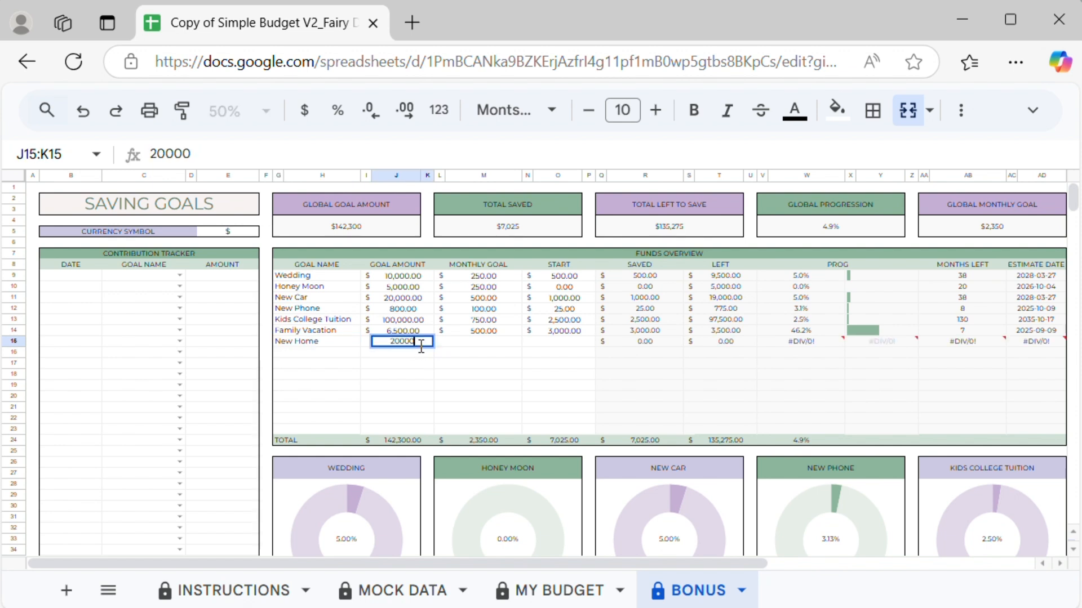
Step: Set the New Home goal's monthly goal to 500 and its start amount to 5000
click(478, 345)
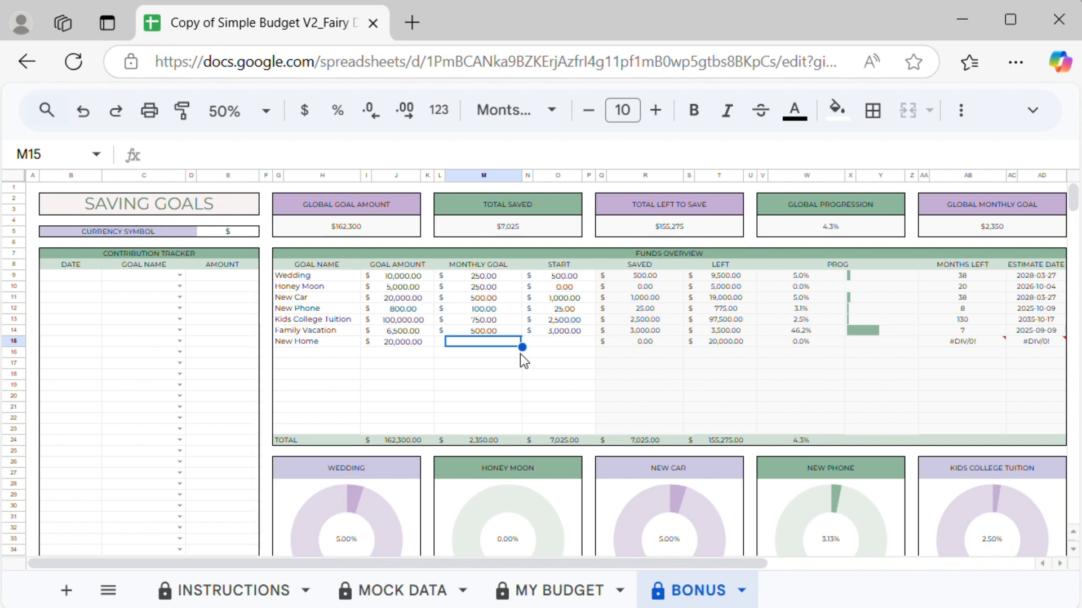
text(500)
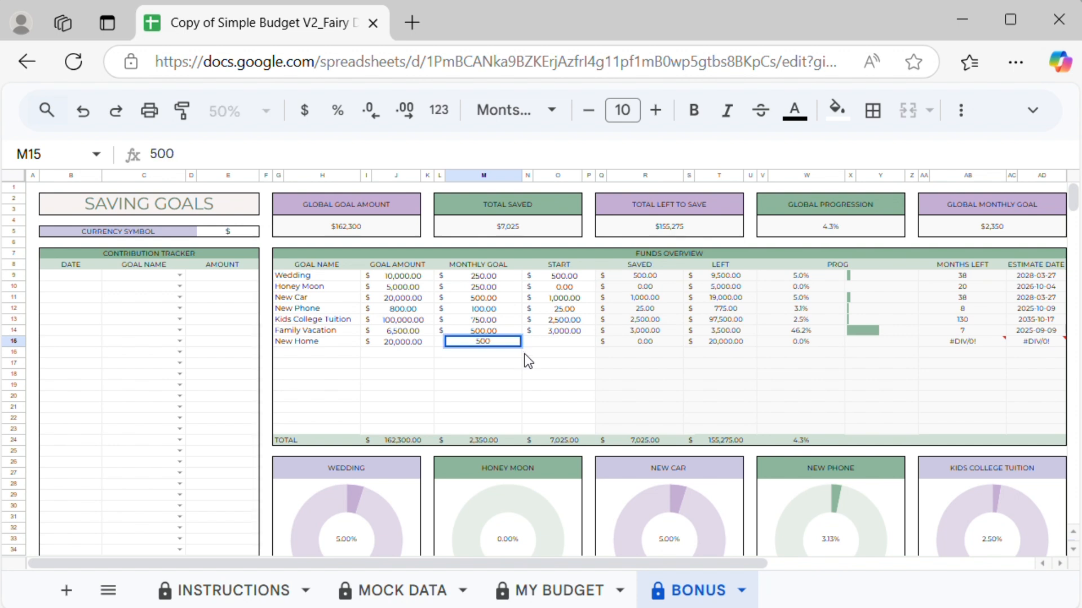
key(Return)
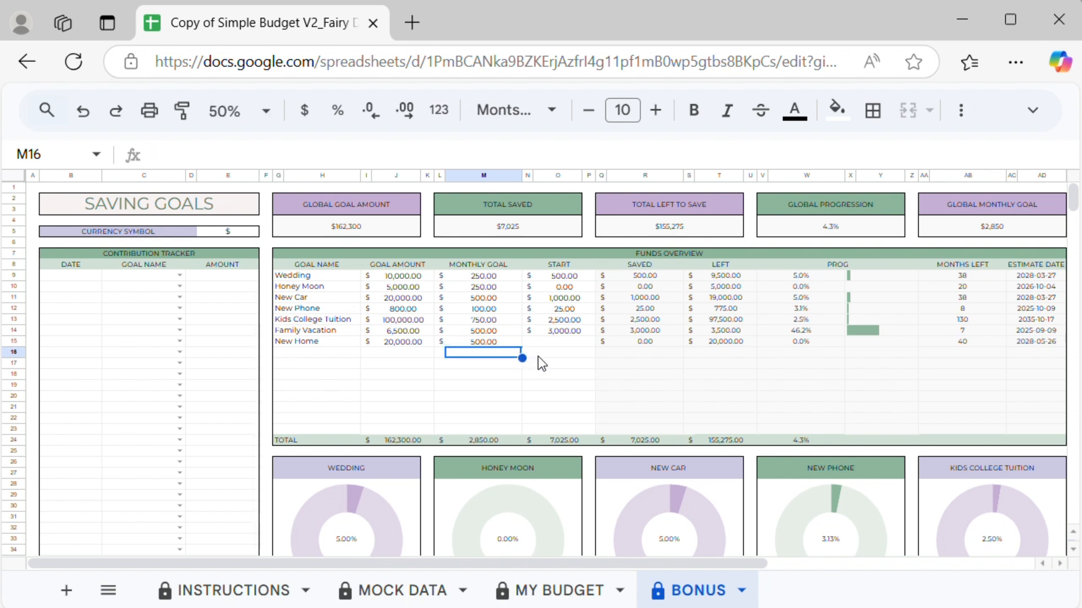
click(570, 342)
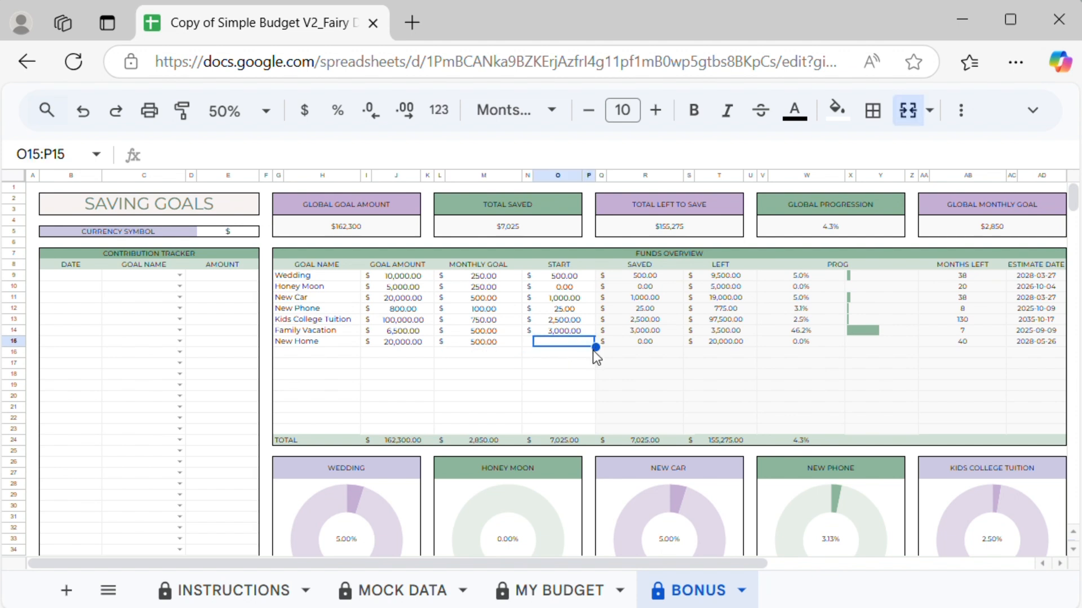
text(5000)
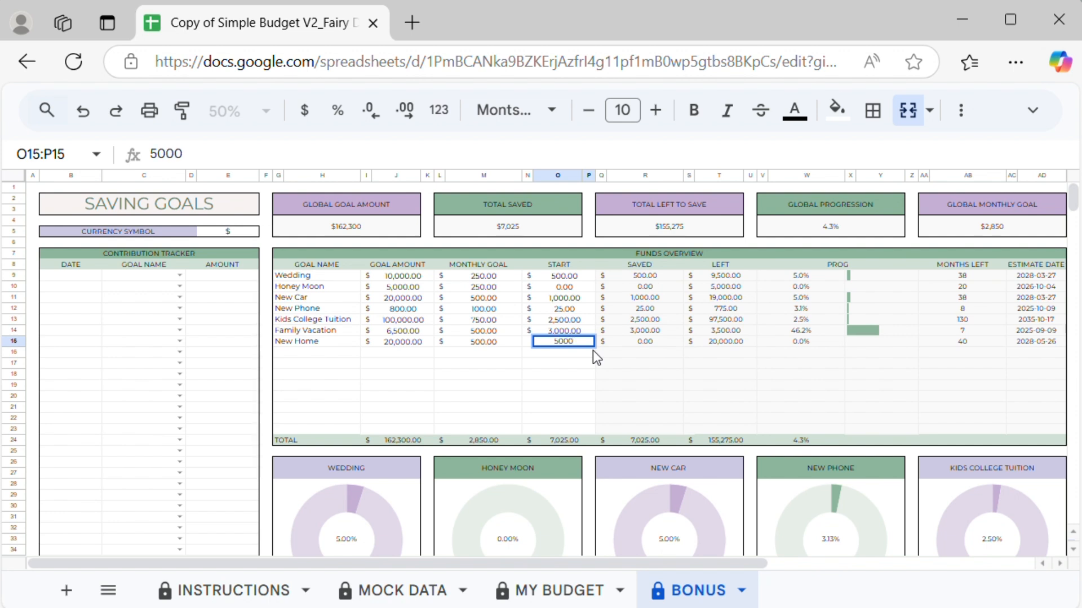
key(Return)
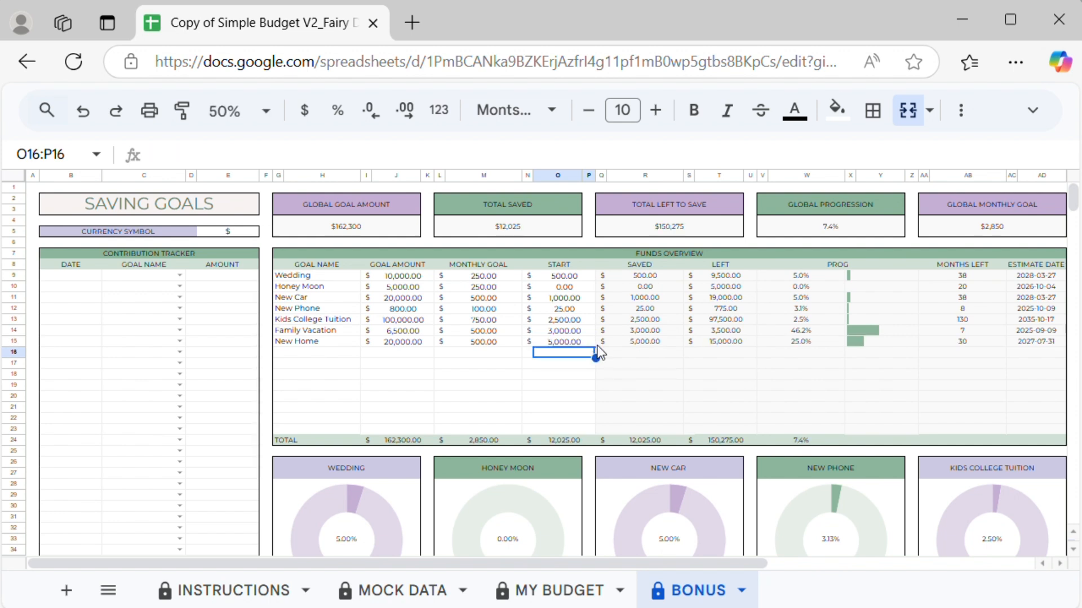
Step: Inspect the Funds Overview saved-column formulas and the contribution tracker range
drag(673, 272, 648, 341)
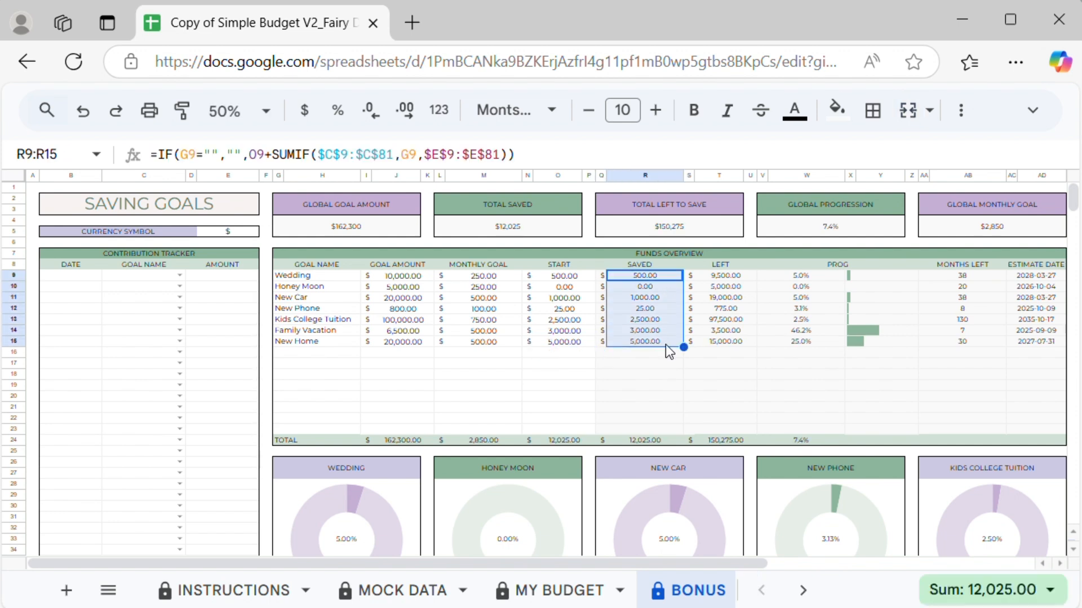
click(645, 363)
drag(645, 275, 1030, 433)
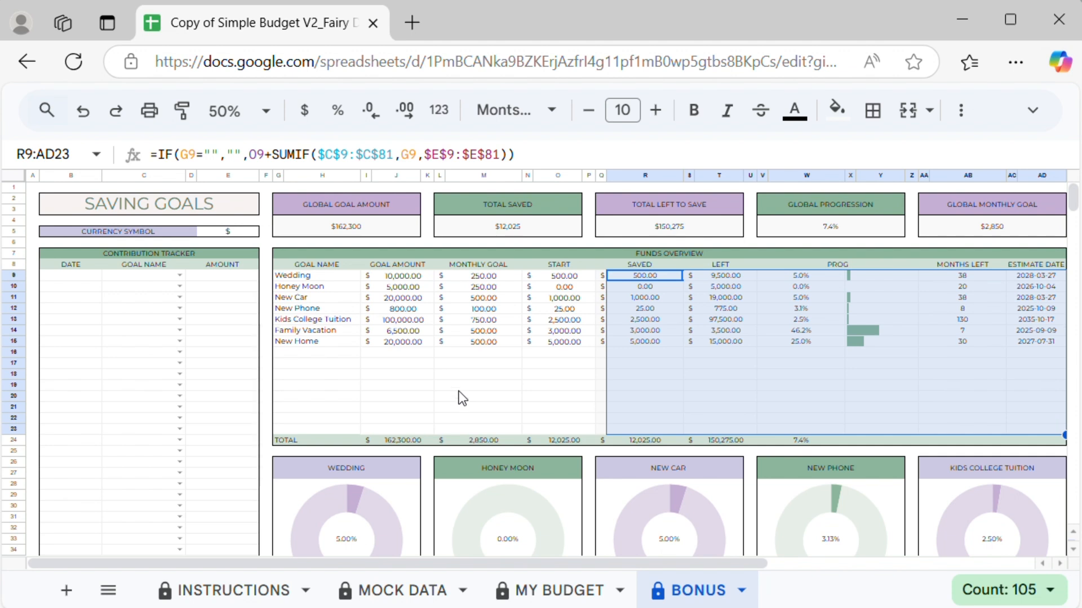
drag(79, 276, 222, 542)
click(90, 297)
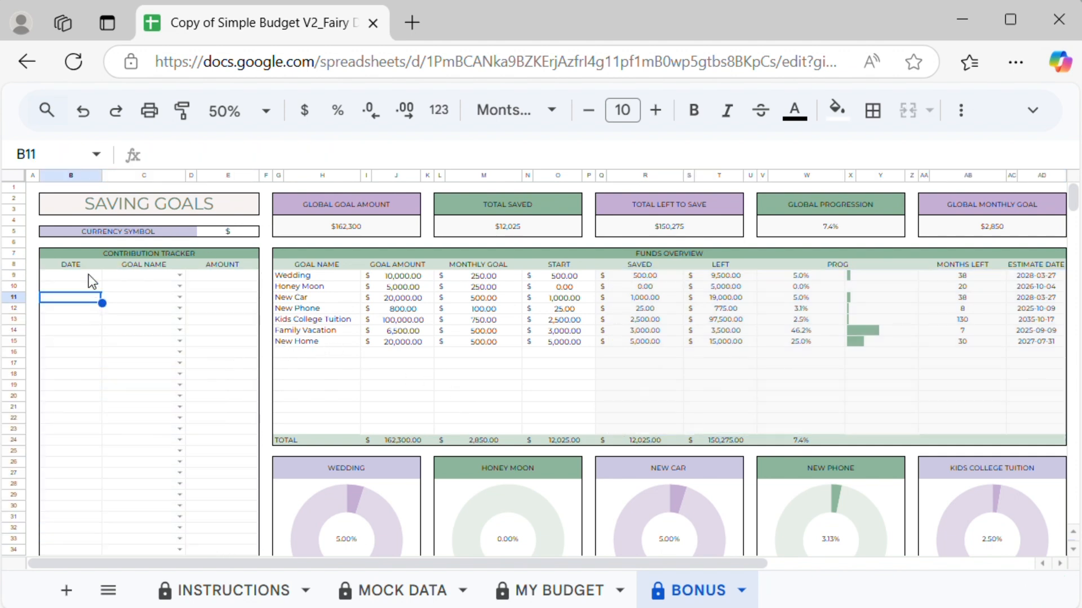
Step: Log a 500 contribution to Wedding dated 2023-08-02 in the contribution tracker
click(91, 278)
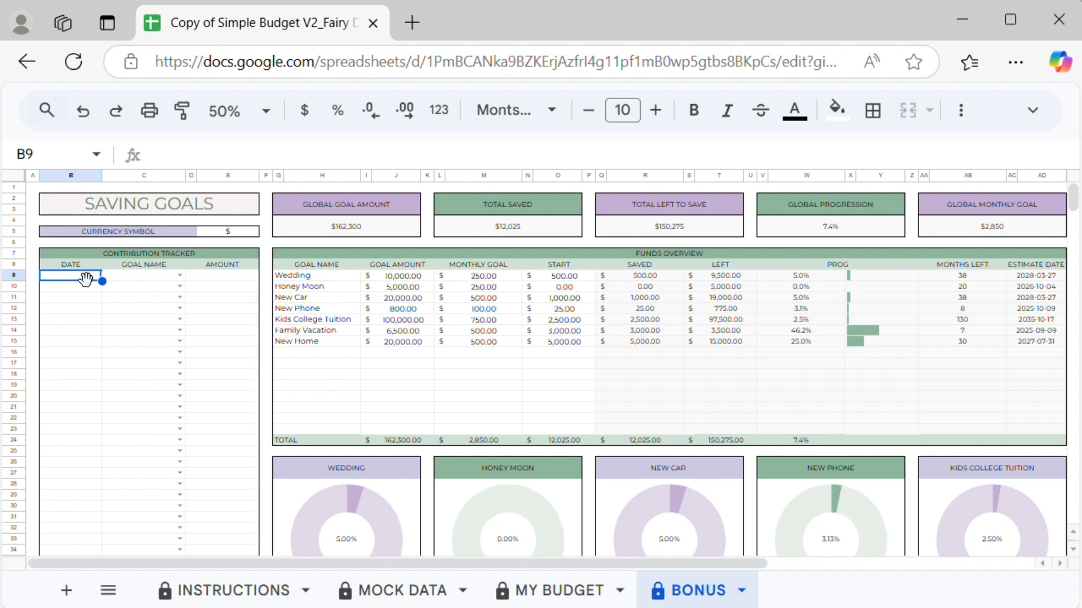
double_click(86, 278)
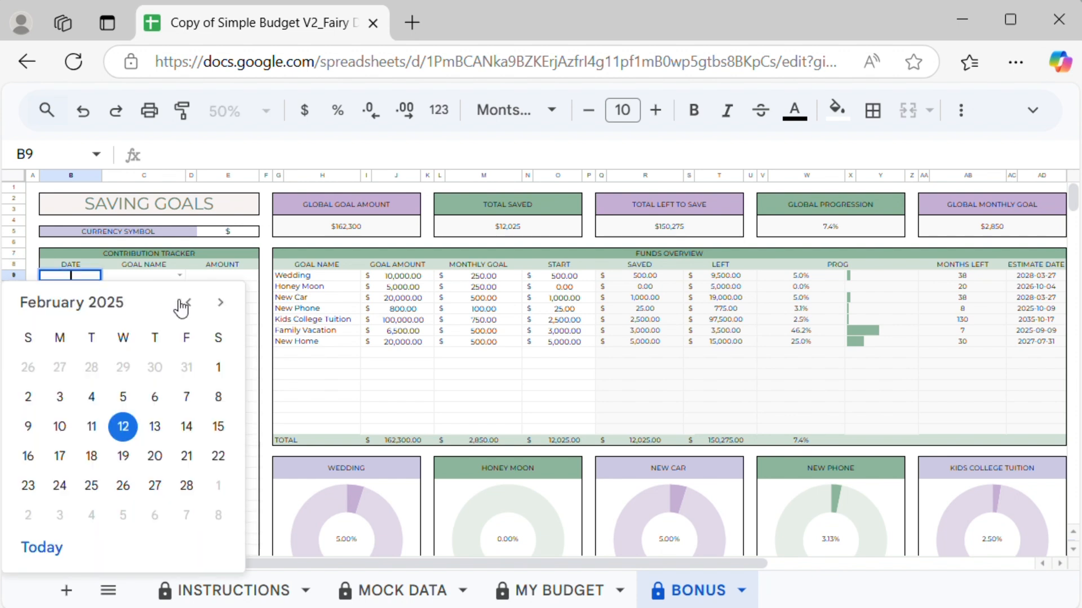
click(188, 303)
click(188, 303)
click(188, 303)
click(188, 303)
click(188, 302)
click(188, 303)
click(188, 302)
click(188, 302)
click(220, 302)
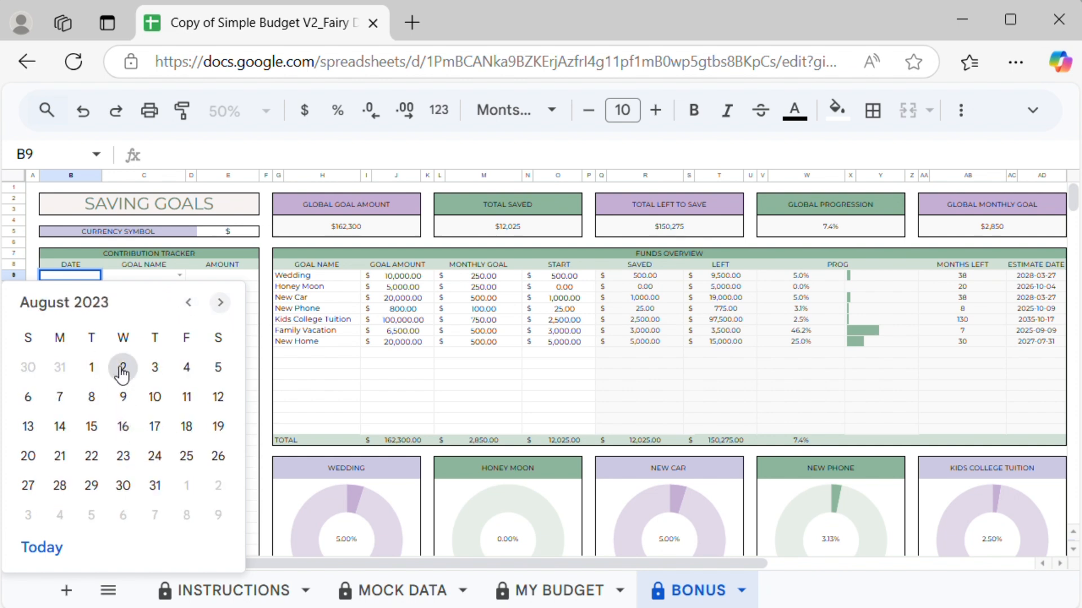
click(120, 369)
click(140, 276)
click(179, 276)
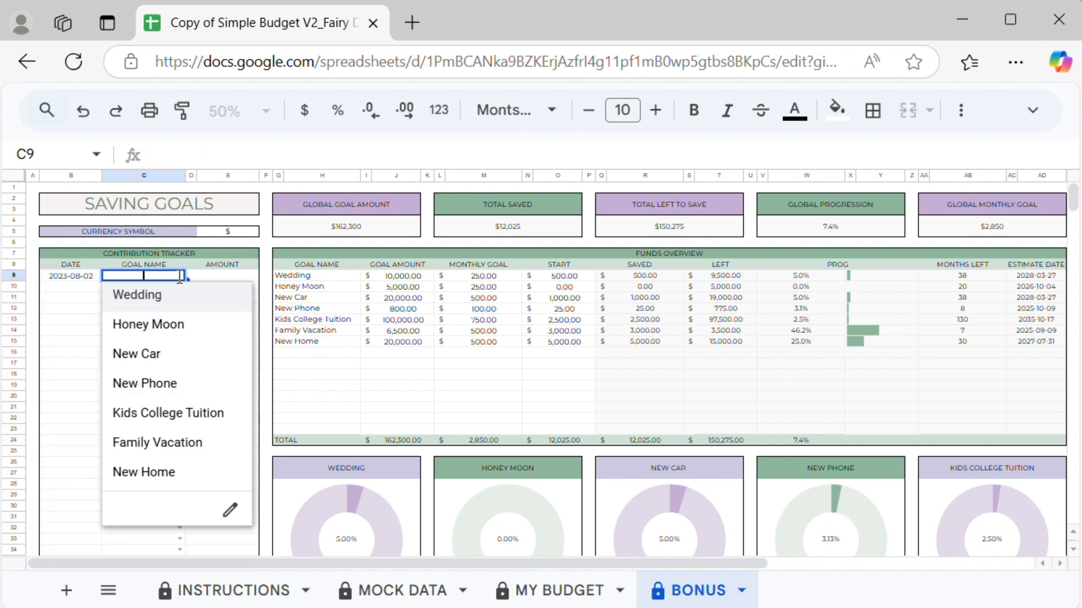
click(137, 295)
click(212, 278)
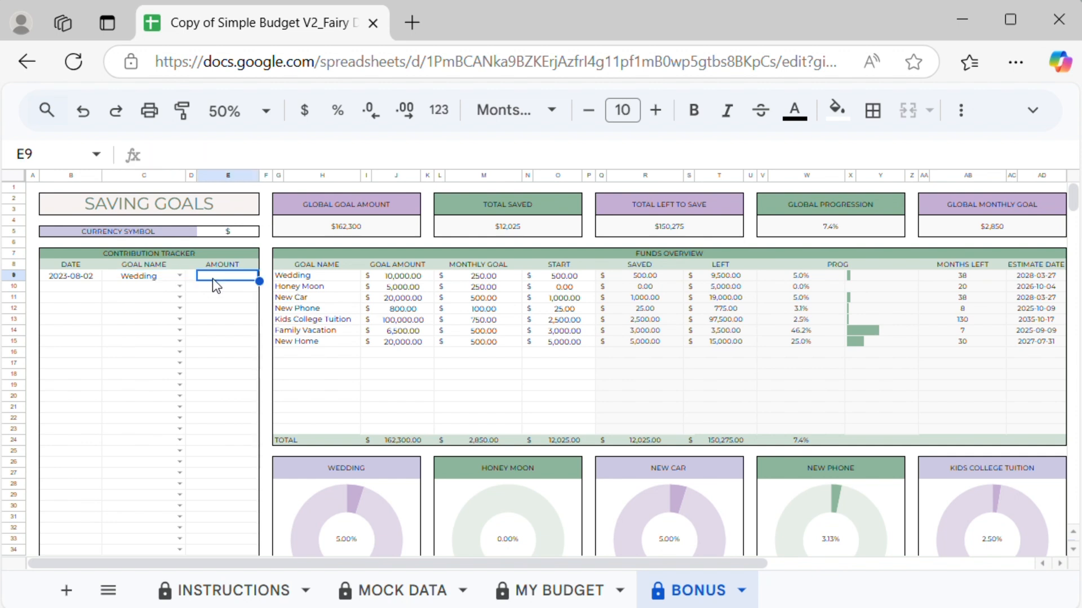
text(500)
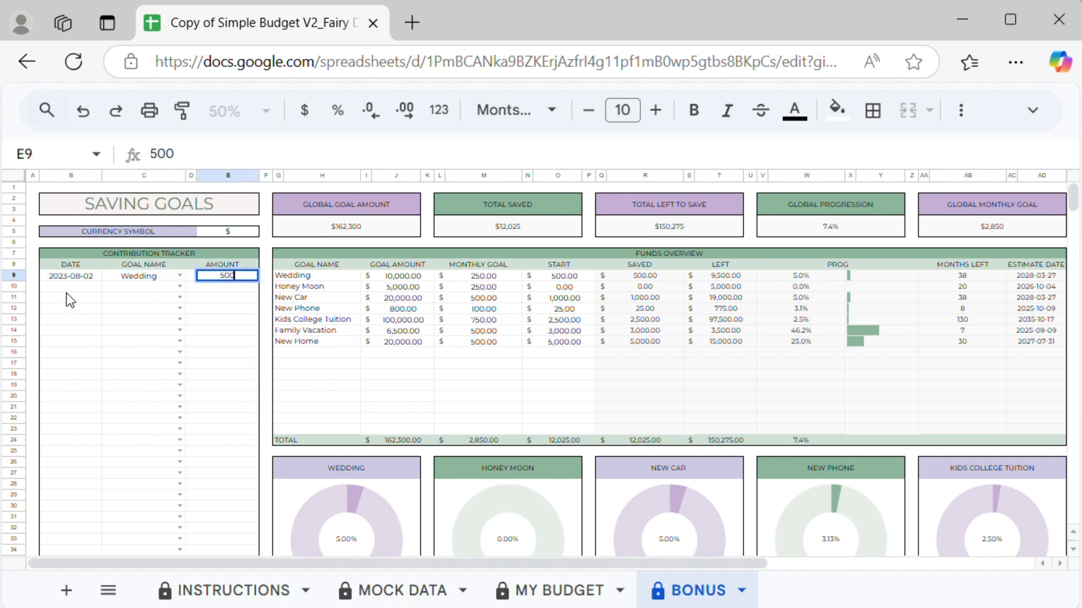
Step: Log a 50 contribution to New Car dated 2023-08-03
double_click(71, 287)
click(155, 377)
click(179, 287)
click(137, 365)
click(221, 288)
text(50)
Step: Log a 250 contribution to Honey Moon dated 2023-08-23
double_click(71, 299)
click(124, 478)
click(149, 346)
click(226, 298)
text(250)
Step: Log a 1000 contribution to Kids College Tuition dated 2023-08-15
double_click(71, 308)
click(91, 460)
click(179, 309)
click(157, 445)
click(226, 310)
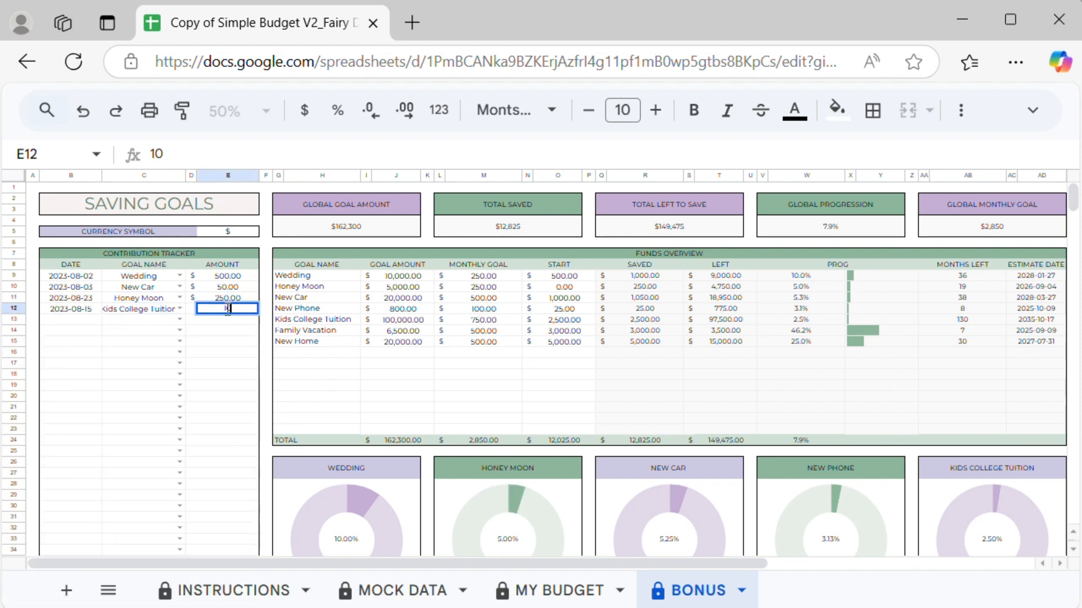
text(1000)
Step: Log a 500 contribution to Family Vacation dated 2023-09-04
double_click(90, 322)
click(60, 553)
click(179, 320)
click(152, 484)
click(224, 319)
text(500)
Step: Log a 500 contribution to Wedding dated 2023-09-12
double_click(79, 330)
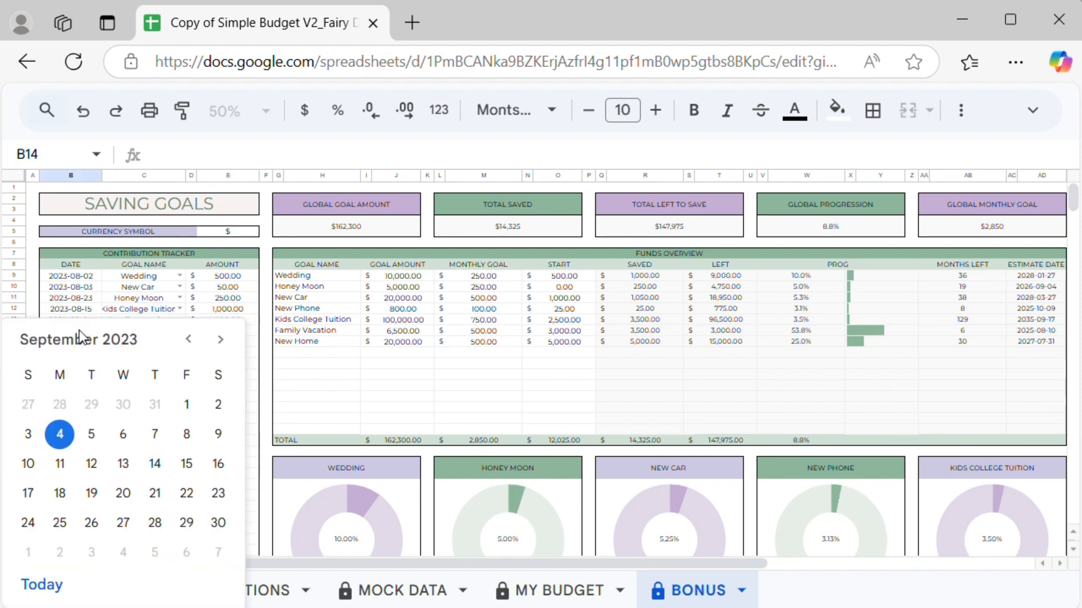
click(91, 464)
click(179, 330)
click(138, 348)
click(228, 331)
text(500)
Step: Log a 250 contribution to Honey Moon dated 2023-09-27
double_click(84, 343)
click(123, 523)
click(179, 342)
click(135, 389)
click(225, 342)
text(250)
Step: Log a 350 contribution to New Car dated 2023-10-09
double_click(84, 354)
click(60, 434)
click(177, 351)
click(228, 356)
text(350)
Step: Log a 150 contribution to New Phone dated 2023-10-11
double_click(83, 364)
click(124, 436)
click(180, 364)
click(231, 368)
text(150)
Step: Log a 1450 contribution to Kids College Tuition dated 2023-10-12
double_click(83, 376)
click(155, 435)
click(180, 375)
click(226, 376)
text(1450)
Step: Log a 550 contribution to Honey Moon dated 2023-10-18
double_click(84, 387)
click(123, 232)
click(179, 386)
click(177, 435)
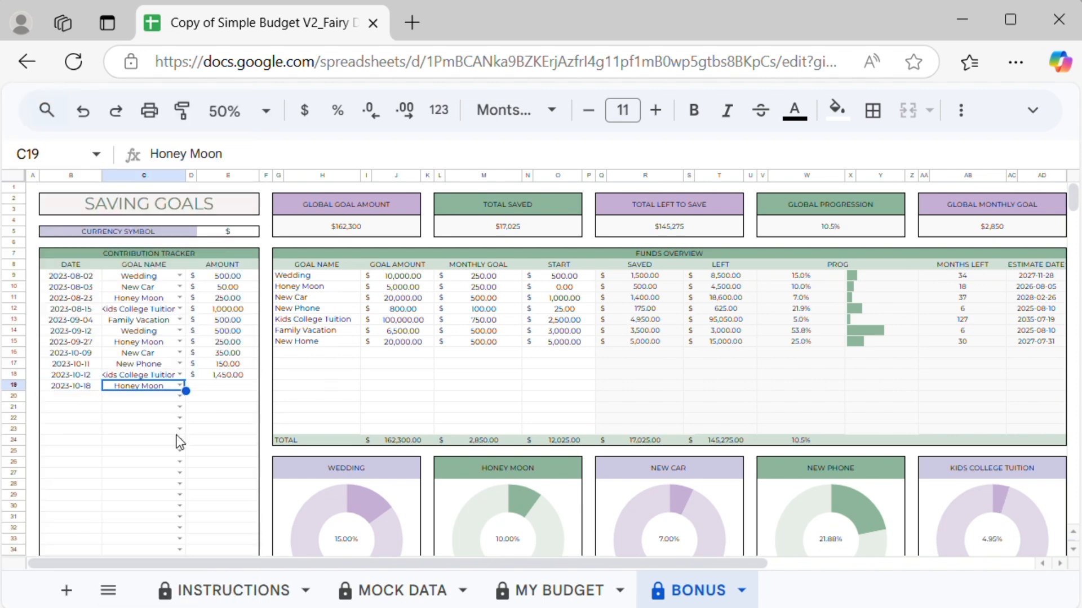
click(226, 387)
text(550)
Step: Log a 345 contribution to New Car dated 2023-10-19
double_click(80, 396)
click(155, 244)
click(224, 399)
text(345)
Step: Log a 245 contribution to Wedding dated 2023-10-26
double_click(86, 407)
click(154, 284)
click(223, 408)
text(245)
Step: Log a 345 contribution to Honey Moon dated 2023-11-05
double_click(82, 418)
click(220, 142)
click(29, 236)
click(179, 418)
click(159, 386)
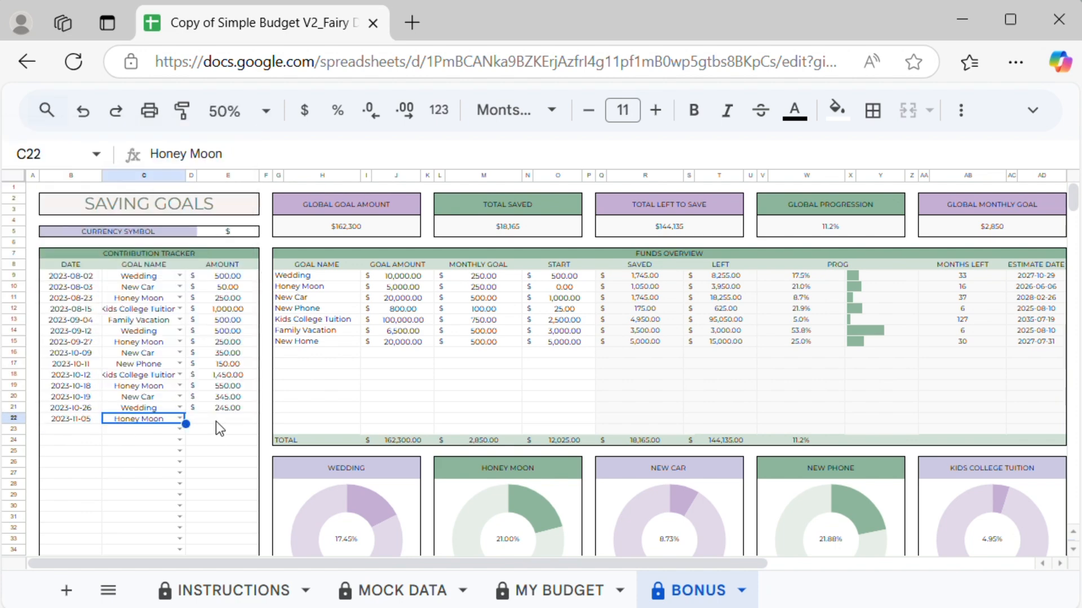
click(217, 419)
text(345)
Step: Log a 350 contribution to Family Vacation dated 2023-11-08
double_click(82, 429)
click(123, 247)
click(179, 429)
click(223, 430)
text(350)
Step: Log a 1500 contribution to Honey Moon dated 2023-11-12
double_click(82, 441)
click(28, 288)
click(179, 440)
click(149, 239)
click(212, 443)
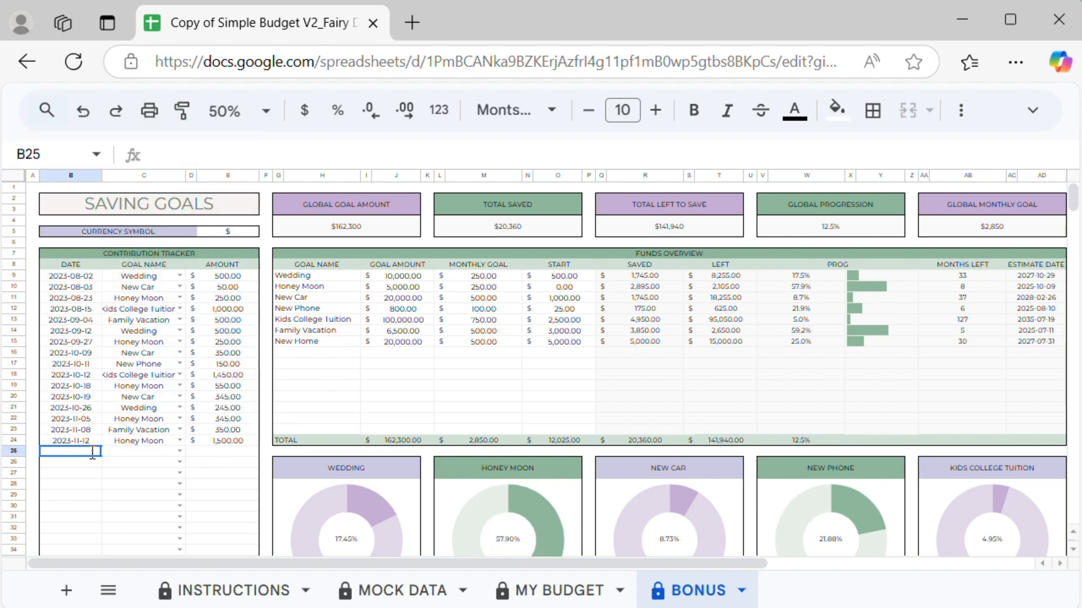
Step: Enter 4000 as the amount for the 2023-11-16 Wedding contribution, then log a 500 contribution to Honey Moon dated 2023-10-13
text(4000)
double_click(71, 464)
click(187, 188)
click(186, 281)
click(179, 462)
click(148, 255)
click(213, 466)
text(500)
Step: Log a 400 contribution to New Car dated 2023-10-27
double_click(92, 475)
click(187, 350)
click(179, 473)
click(146, 292)
click(227, 474)
text(400)
Step: Log a 1000 contribution to Honey Moon dated 2023-10-13
double_click(88, 483)
click(186, 303)
click(180, 484)
click(227, 487)
text(1000)
Step: Log a 500 contribution to Wedding dated 2023-10-23
double_click(85, 495)
click(60, 373)
click(180, 496)
click(144, 473)
click(227, 496)
text(500)
Step: Log a 1,000 contribution to New Home dated 2023-10-19
double_click(71, 506)
click(154, 355)
click(180, 507)
click(140, 304)
click(242, 506)
text(1,000)
key(Return)
Step: Log a 500 contribution to Kids College Tuition dated 2023-10-17
scroll(295, 474, down, 5)
double_click(90, 252)
click(91, 389)
click(179, 252)
click(168, 389)
click(229, 253)
text(500)
Step: Log a 1000 contribution to Family Vacation dated 2023-10-19
double_click(72, 263)
click(154, 413)
click(152, 430)
click(227, 263)
text(1000)
Step: Log a 500 contribution to New Phone dated 2023-10-23
double_click(71, 274)
click(60, 454)
click(180, 273)
click(145, 381)
click(227, 274)
text(500)
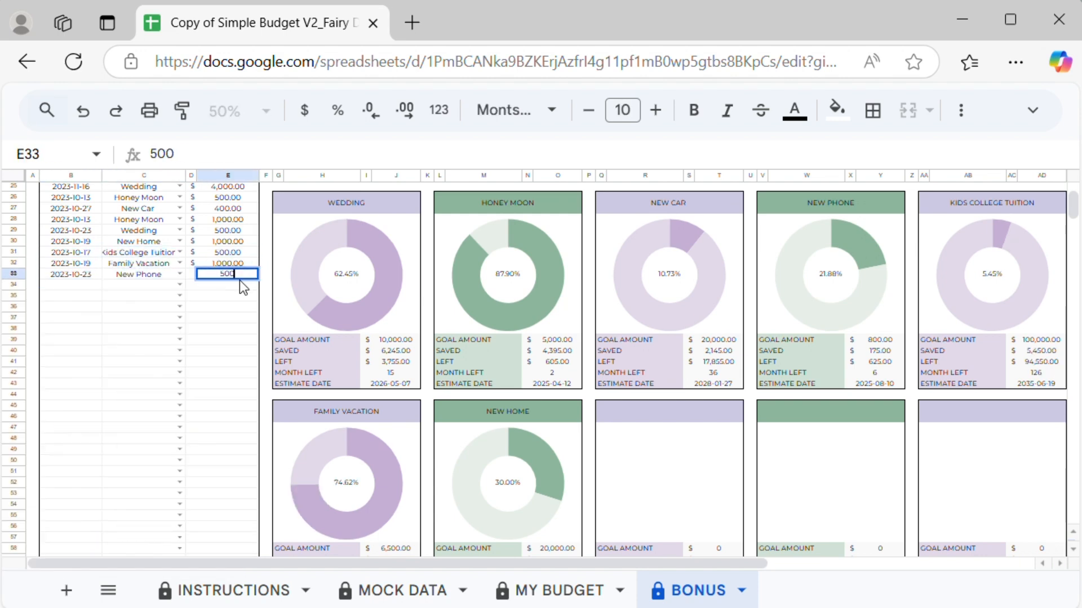
Step: Log a 1000 contribution to Wedding dated 2023-10-18
double_click(82, 285)
click(123, 436)
click(179, 285)
click(137, 304)
click(227, 285)
text(1000)
Step: Log a 5000 contribution to Kids College Tuition dated 2023-10-24
double_click(72, 296)
click(91, 477)
click(180, 296)
click(191, 434)
click(228, 296)
text(5000)
click(234, 308)
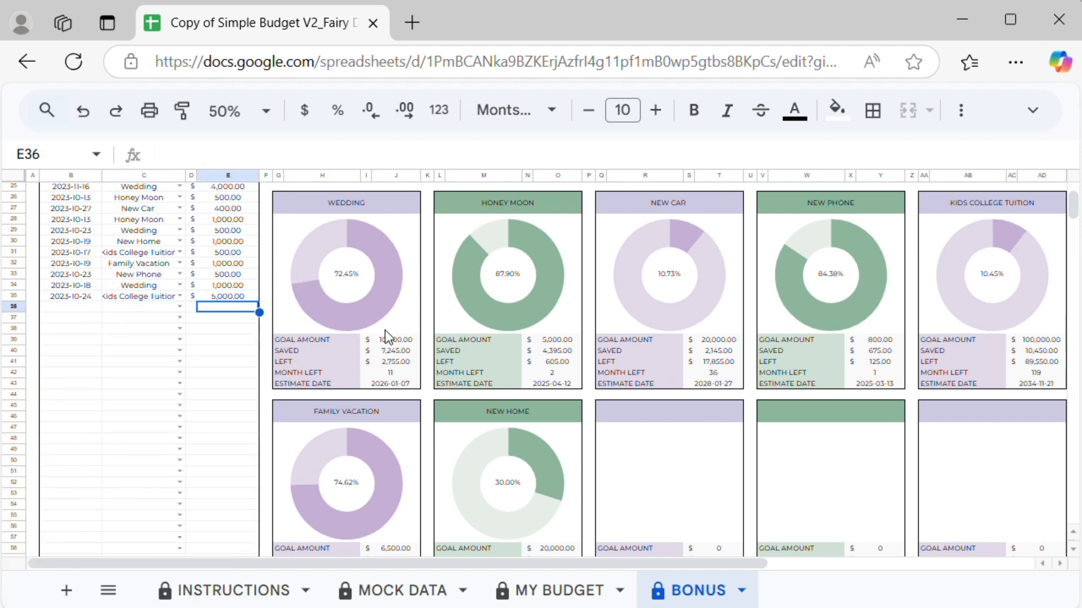
scroll(376, 317, up, 5)
scroll(573, 282, down, 3)
scroll(475, 387, up, 3)
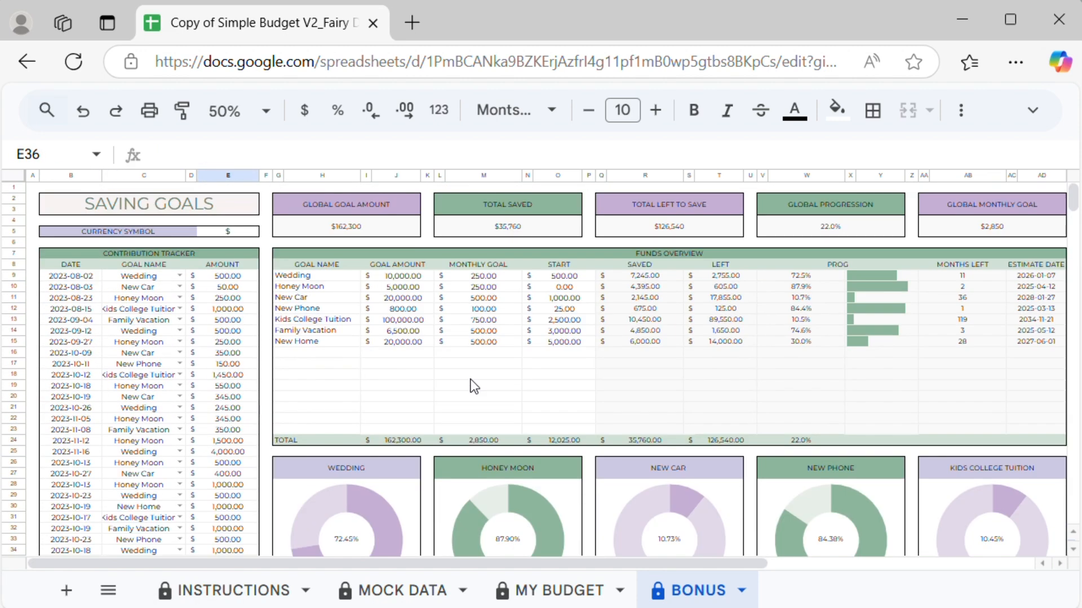